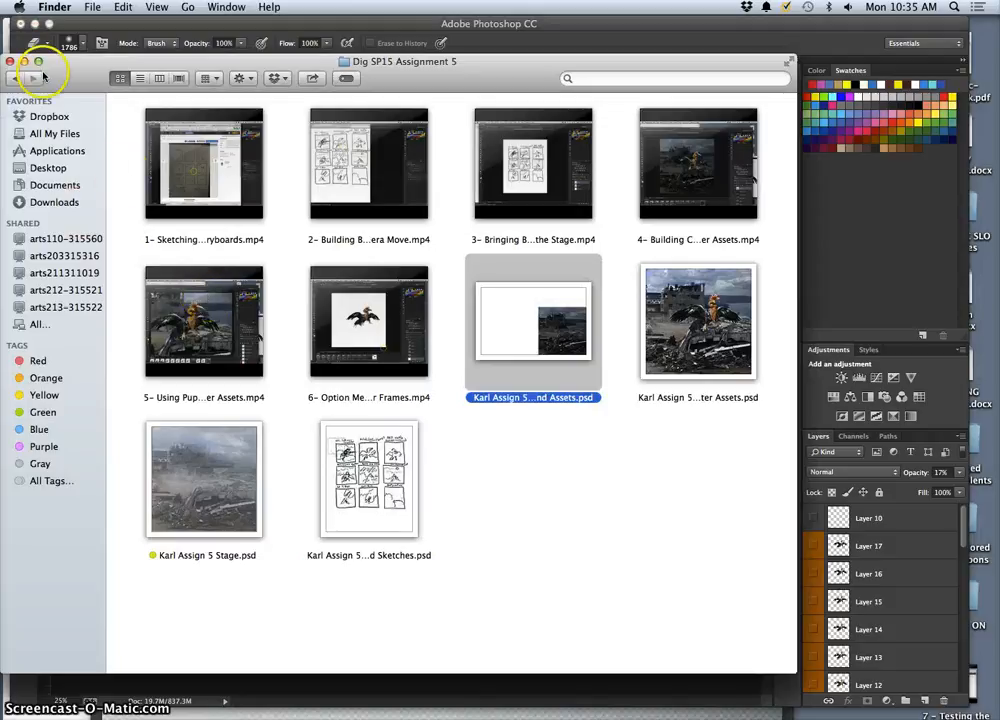
Clear the folder window away from Photoshop and review the Karl Assign 5 Storyboard Sketches file in Preview.
{"action": "left_click", "coordinate": [11, 61]}
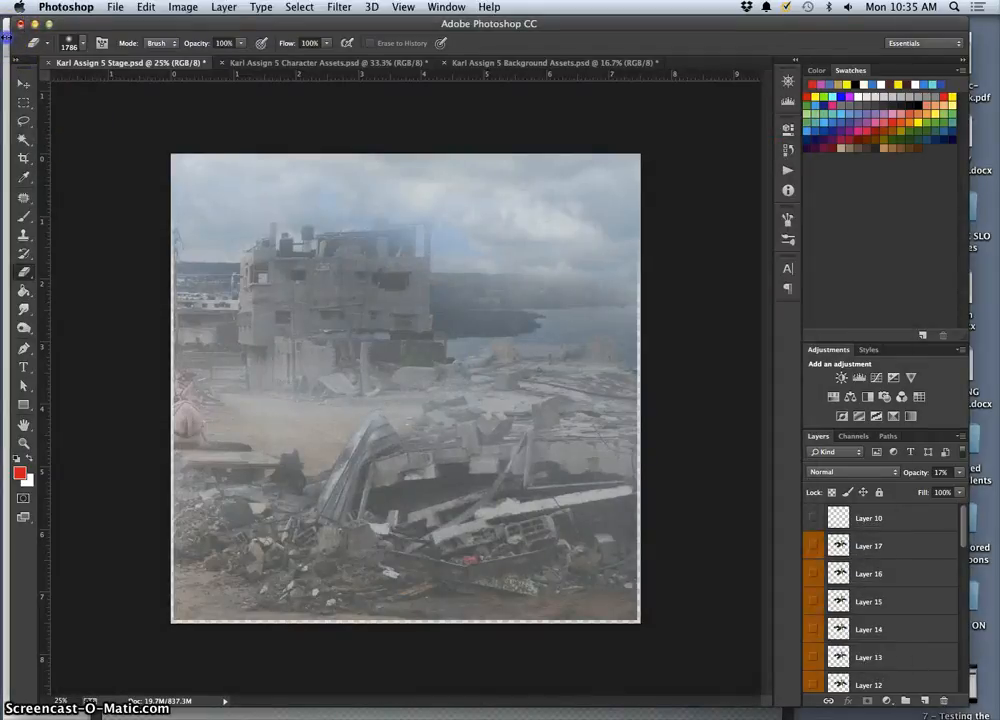
{"action": "left_click_drag", "start_coordinate": [69, 22], "coordinate": [79, 22]}
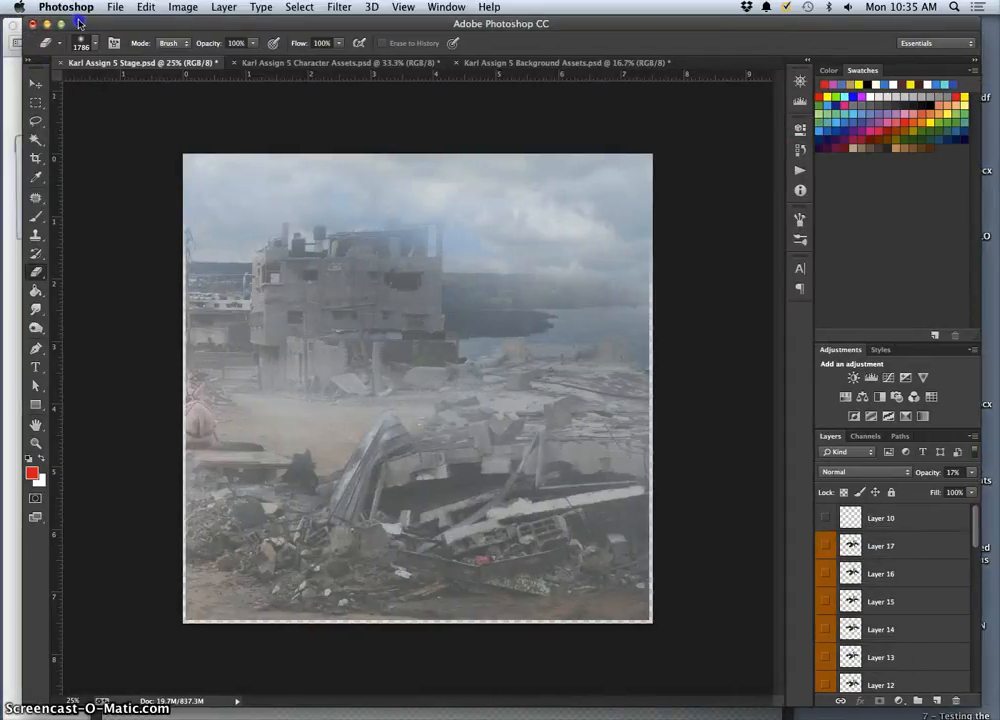
{"action": "left_click", "coordinate": [7, 81]}
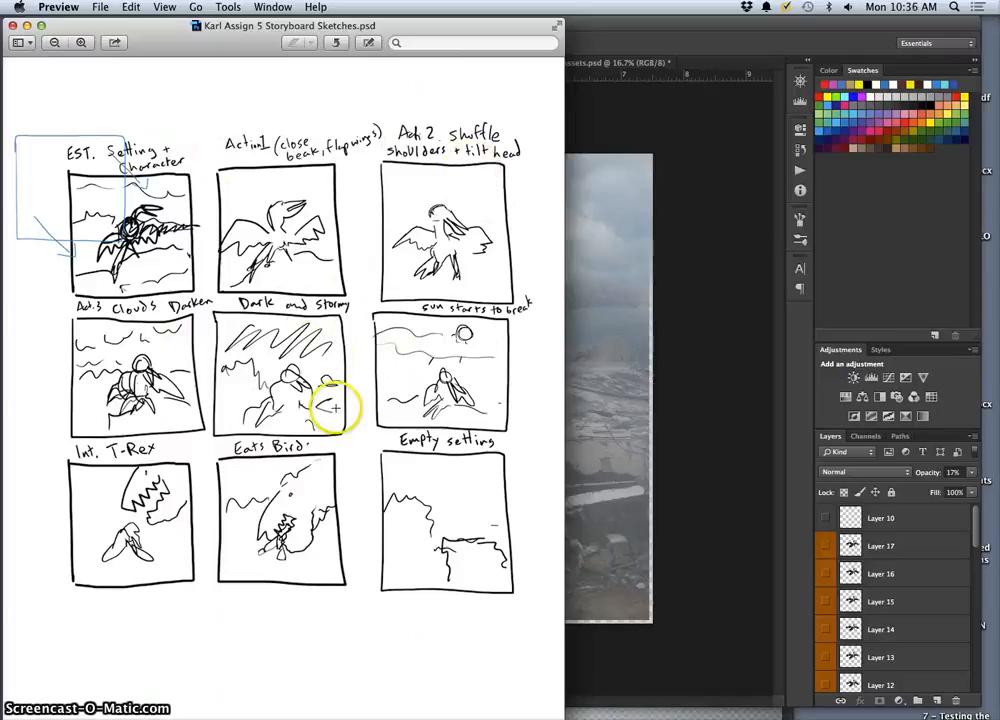
{"action": "left_click", "coordinate": [694, 368]}
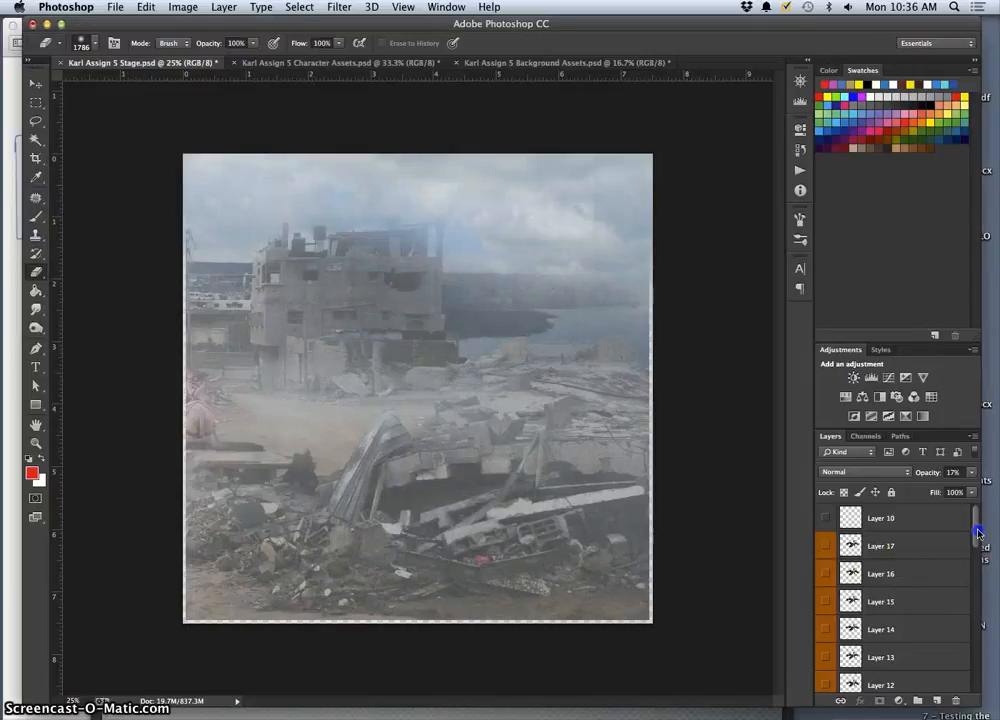
Preview the "with 7" bird frame, hide it again, and make the Layer 14 bird frame visible.
{"action": "left_click_drag", "start_coordinate": [971, 555], "coordinate": [964, 602]}
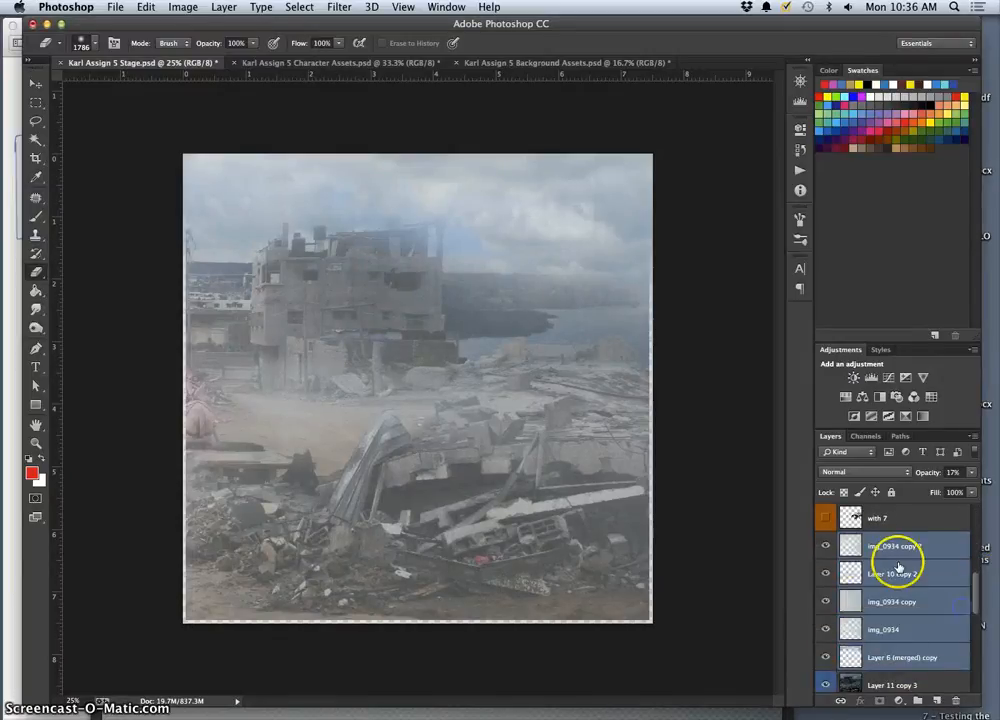
{"action": "left_click", "coordinate": [826, 519]}
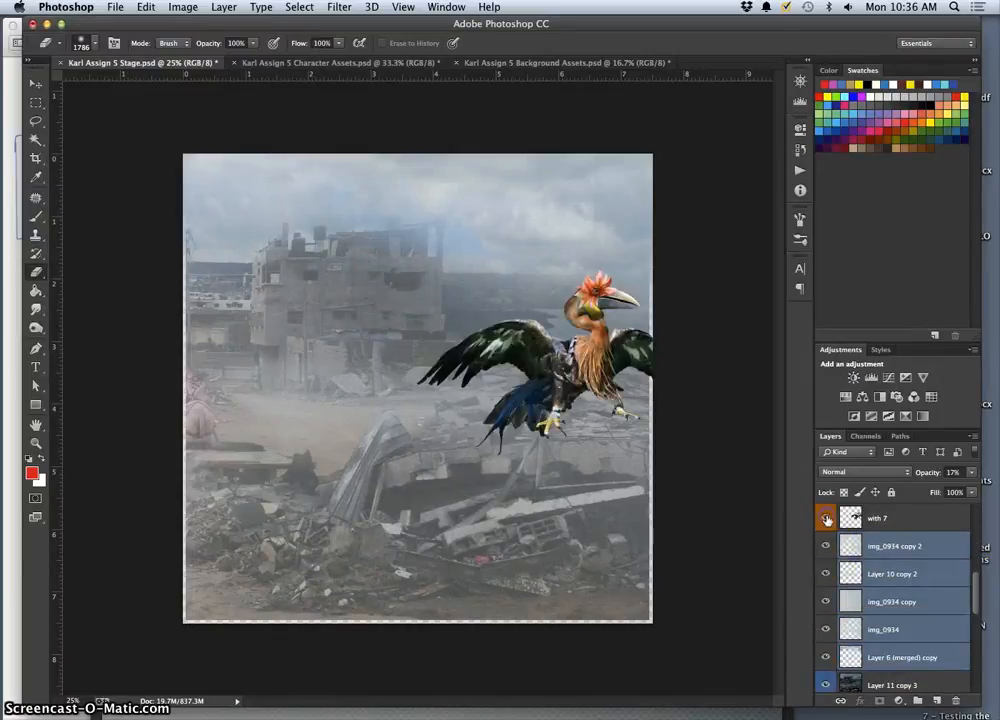
{"action": "left_click", "coordinate": [826, 519]}
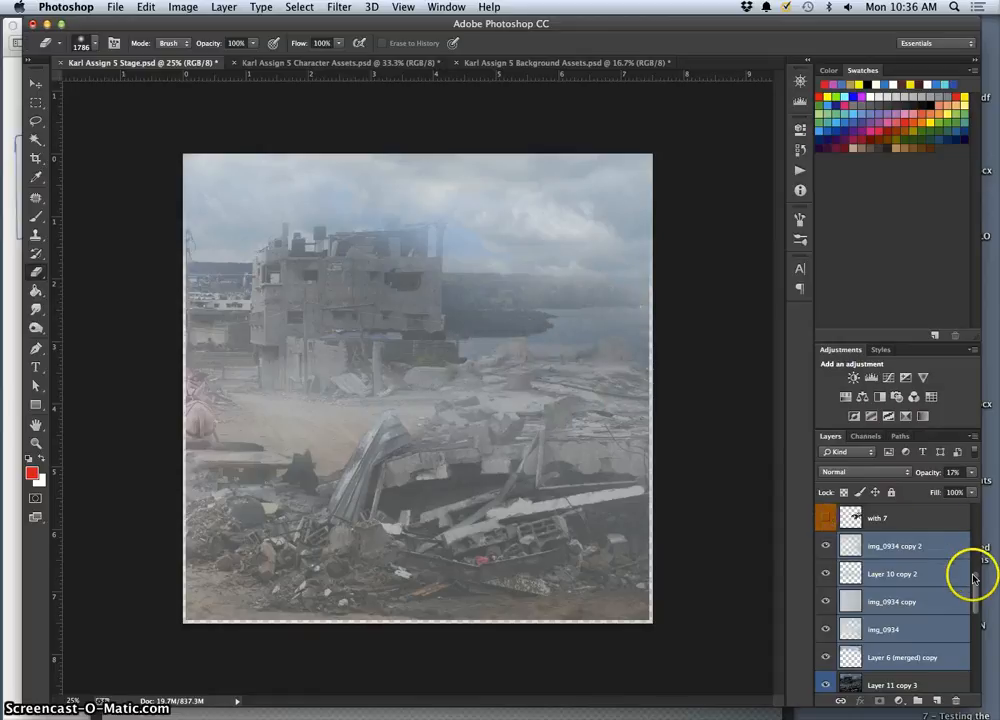
{"action": "left_click_drag", "start_coordinate": [971, 575], "coordinate": [886, 542]}
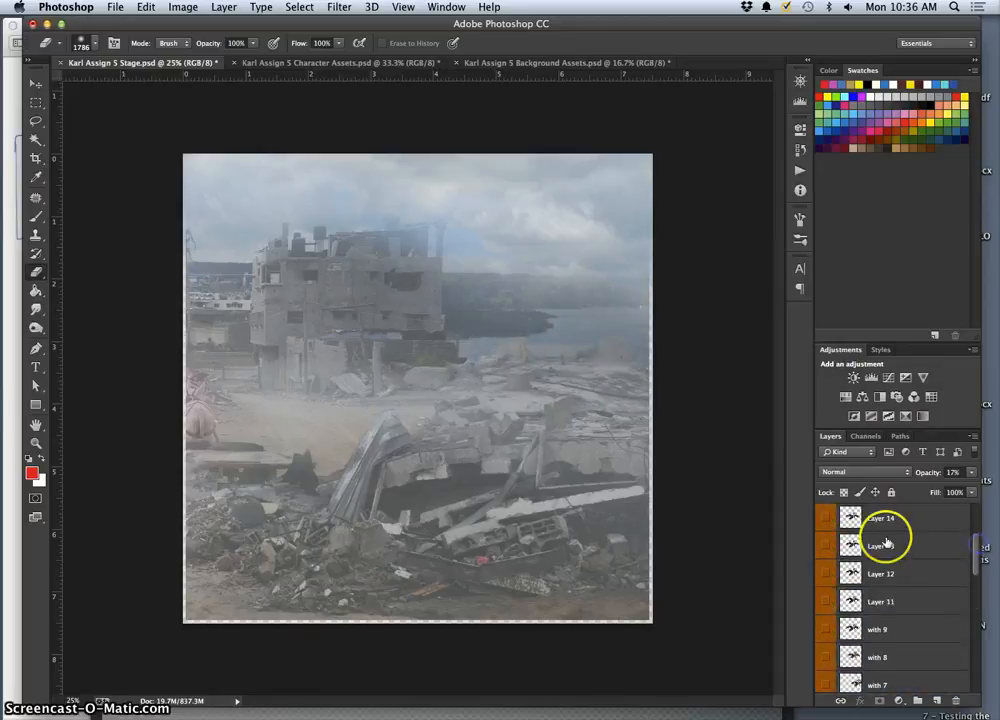
{"action": "left_click", "coordinate": [826, 519]}
Move the selected fog and cloud layers, img_0934 copy 2 through Layer 6 (merged) copy, above Layer 17 in the layer stack.
{"action": "left_click_drag", "start_coordinate": [978, 566], "coordinate": [975, 580]}
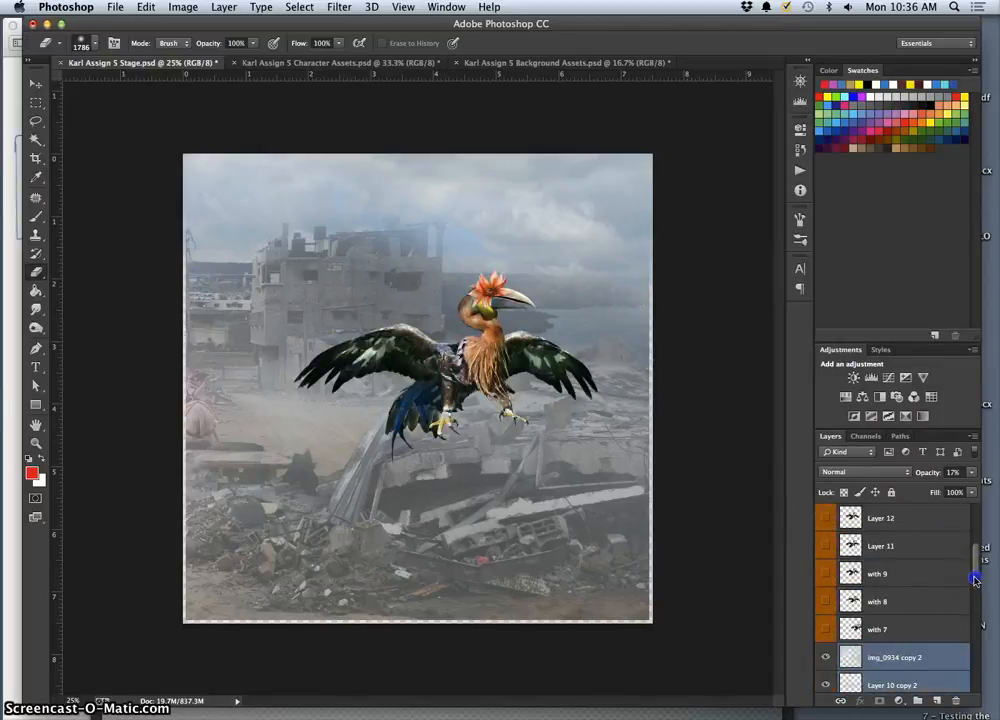
{"action": "left_click_drag", "start_coordinate": [767, 520], "coordinate": [723, 512]}
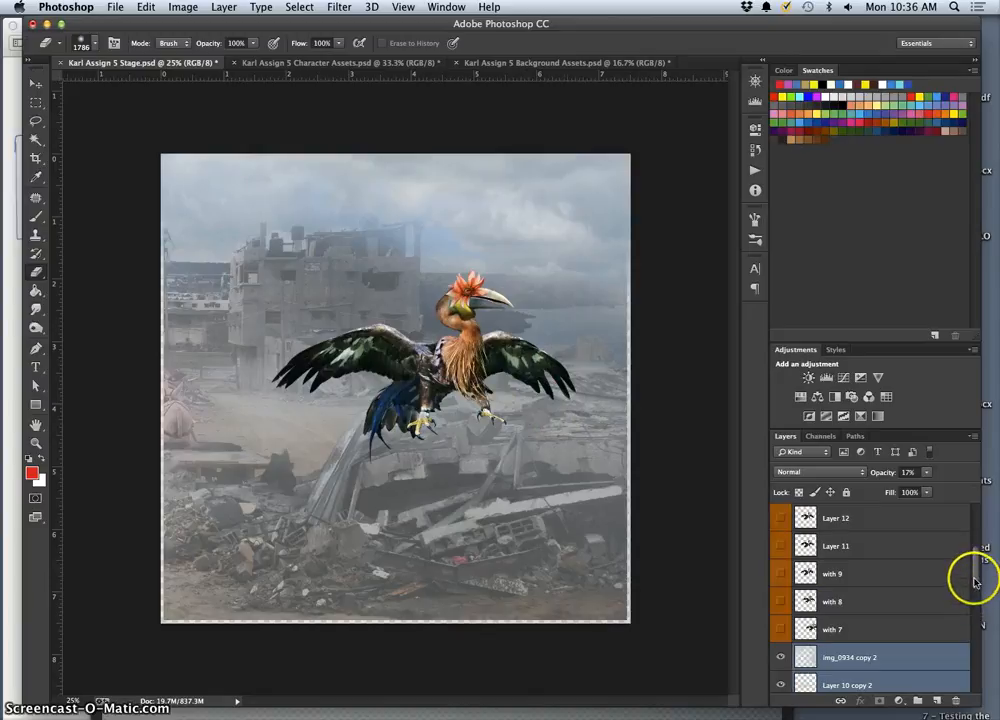
{"action": "left_click_drag", "start_coordinate": [977, 581], "coordinate": [978, 608]}
{"action": "mouse_move", "coordinate": [900, 553]}
{"action": "left_mouse_down"}
{"action": "mouse_move", "coordinate": [903, 498]}
{"action": "mouse_move", "coordinate": [896, 536]}
{"action": "left_mouse_up"}
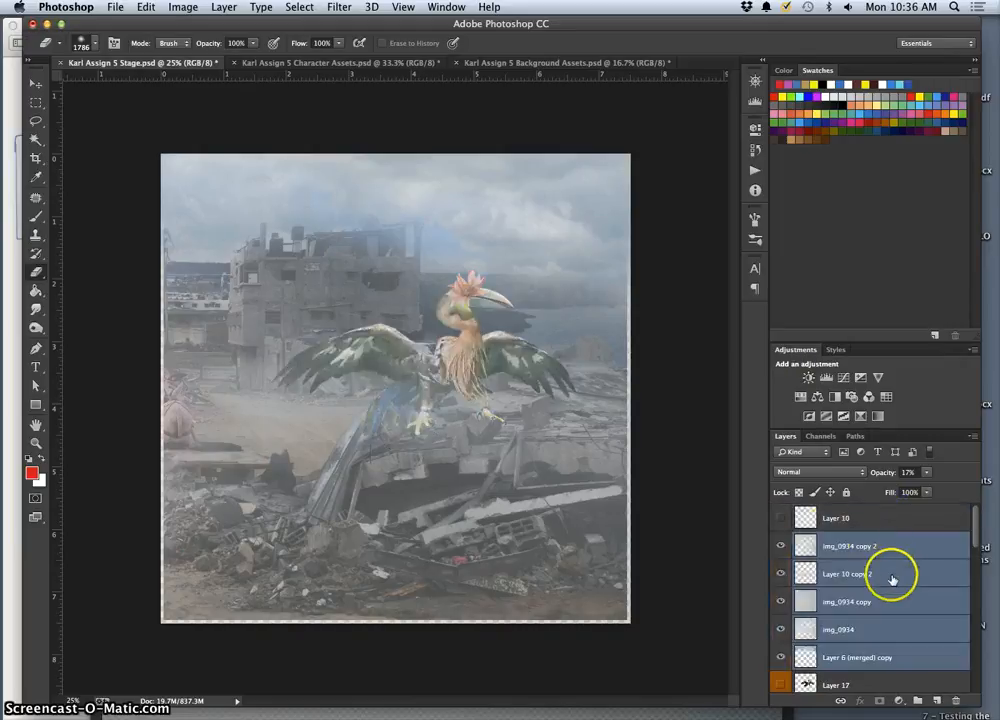
{"action": "left_click", "coordinate": [781, 518]}
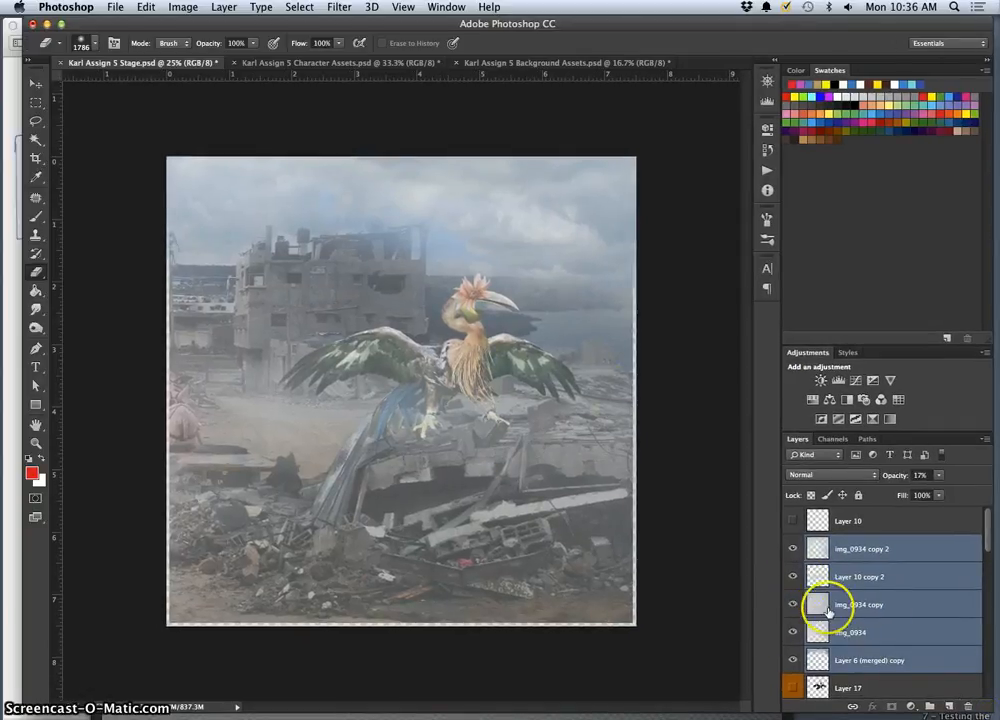
Hide img_0934 copy 2, Layer 10 copy 2 and img_0934 copy, and compare the stage with and without the two remaining overlays.
{"action": "left_click_drag", "start_coordinate": [794, 549], "coordinate": [794, 606]}
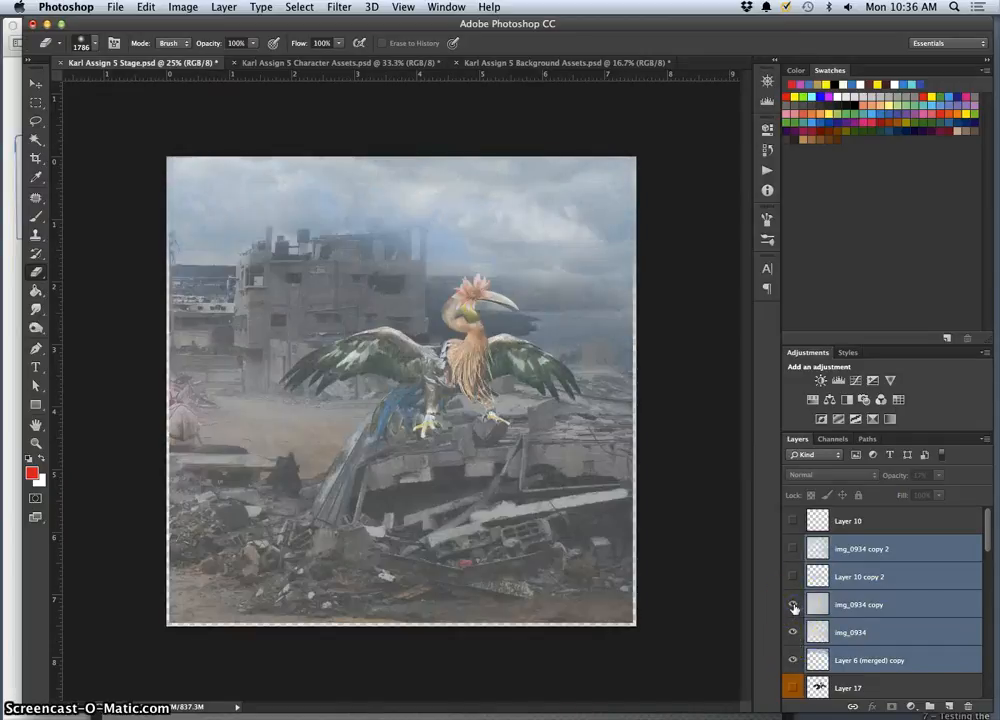
{"action": "left_click", "coordinate": [794, 605]}
{"action": "left_click", "coordinate": [794, 633]}
{"action": "left_click", "coordinate": [794, 633]}
{"action": "left_click", "coordinate": [792, 660]}
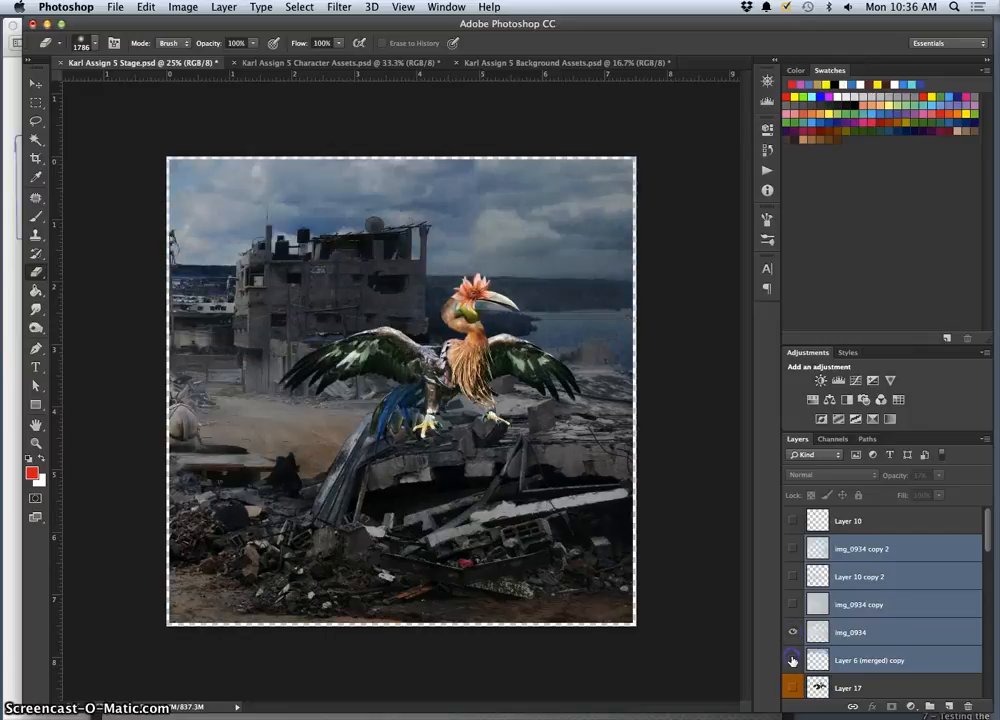
{"action": "left_click", "coordinate": [792, 660]}
Toggle the visibility of img_0934 and img_0934 copy to compare their effect, leaving only img_0934 shown.
{"action": "left_click", "coordinate": [794, 633]}
{"action": "left_click", "coordinate": [794, 633]}
{"action": "left_click", "coordinate": [794, 631]}
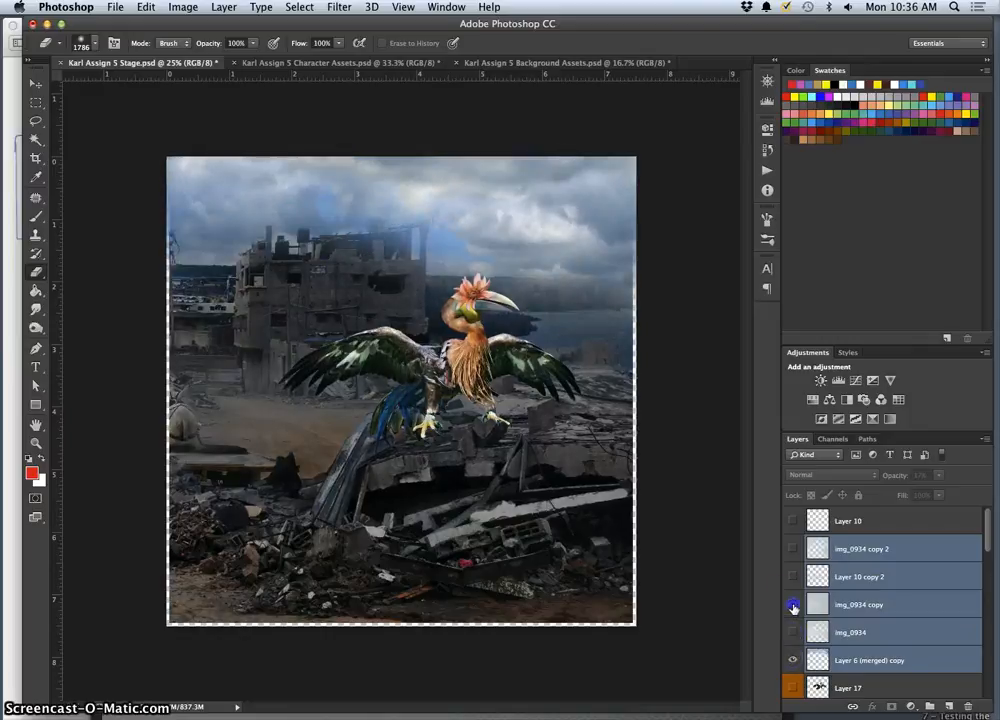
{"action": "left_click", "coordinate": [794, 606]}
{"action": "left_click", "coordinate": [793, 605]}
{"action": "left_click", "coordinate": [794, 633]}
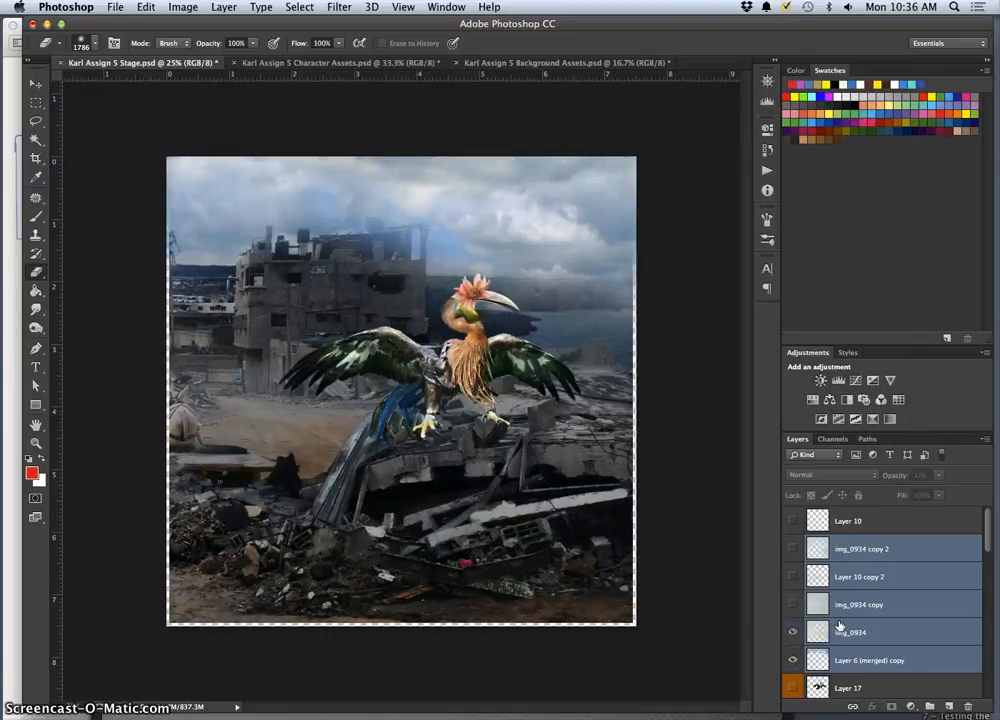
Select the img_0934 layer, view the Background Assets document, and return to the Stage document.
{"action": "left_click", "coordinate": [862, 633]}
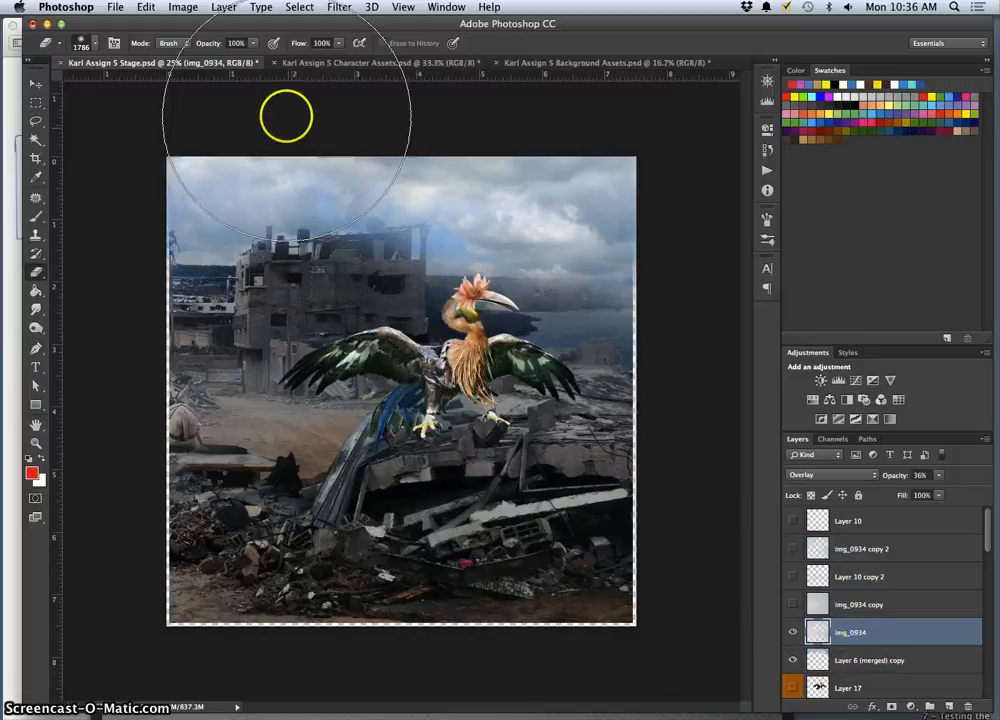
{"action": "left_click", "coordinate": [598, 63]}
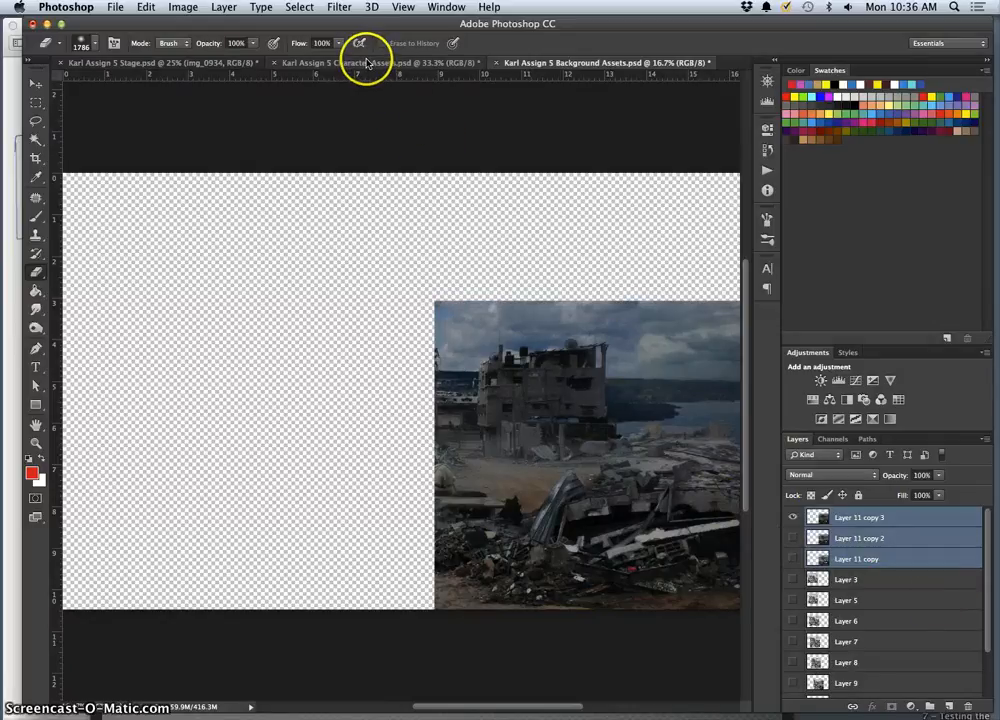
{"action": "left_click", "coordinate": [175, 62]}
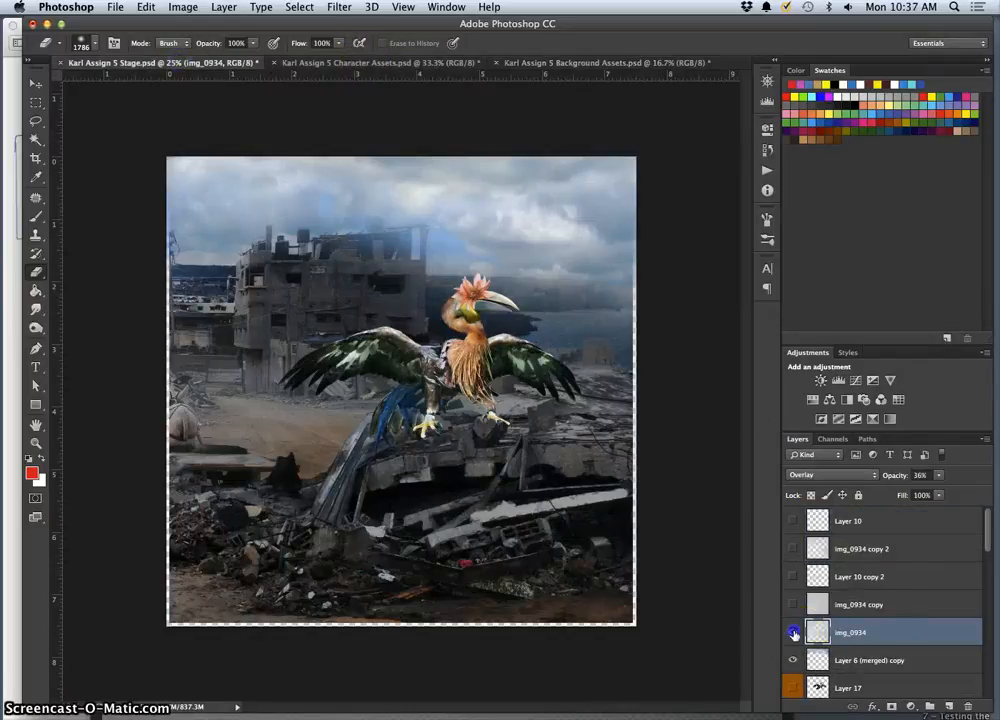
Examine what each fog and cloud layer contributes by toggling its visibility, from Layer 10 down to Layer 6 (merged) copy.
{"action": "left_click", "coordinate": [793, 632]}
{"action": "left_click", "coordinate": [794, 630]}
{"action": "left_click", "coordinate": [792, 606]}
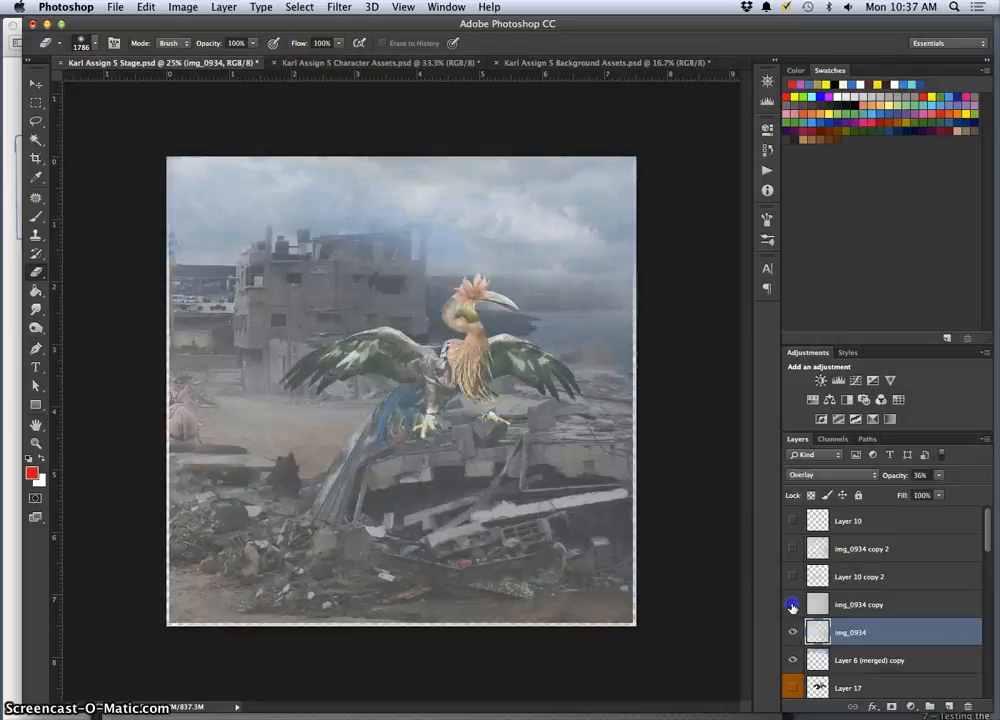
{"action": "left_click", "coordinate": [792, 606]}
{"action": "left_click", "coordinate": [792, 578]}
{"action": "left_click", "coordinate": [792, 577]}
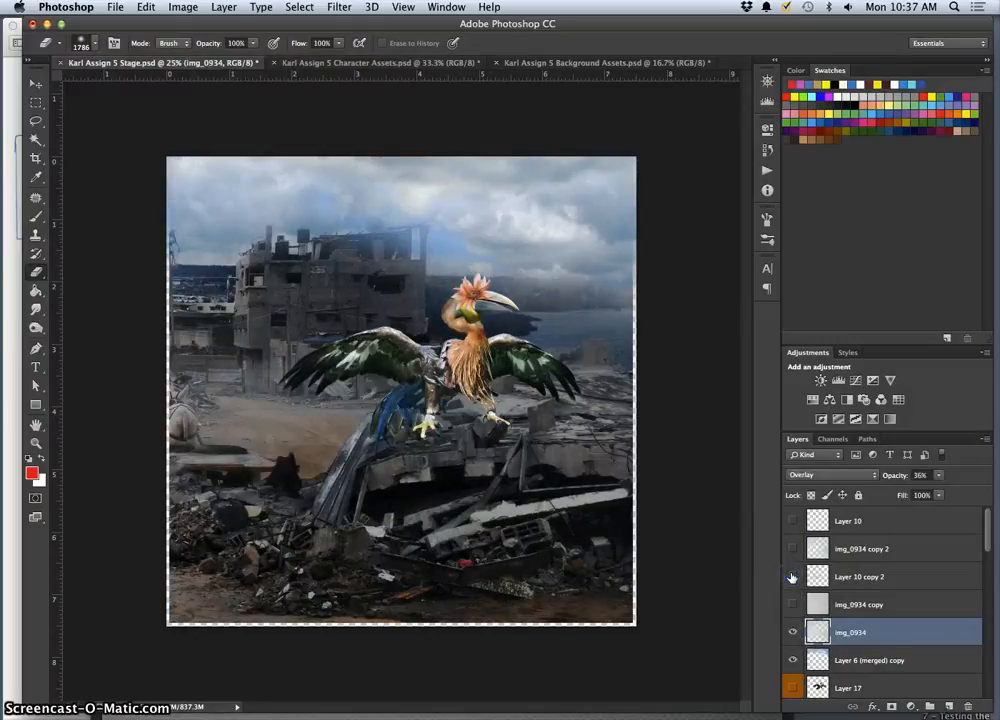
{"action": "left_click", "coordinate": [792, 553]}
{"action": "left_click", "coordinate": [792, 548]}
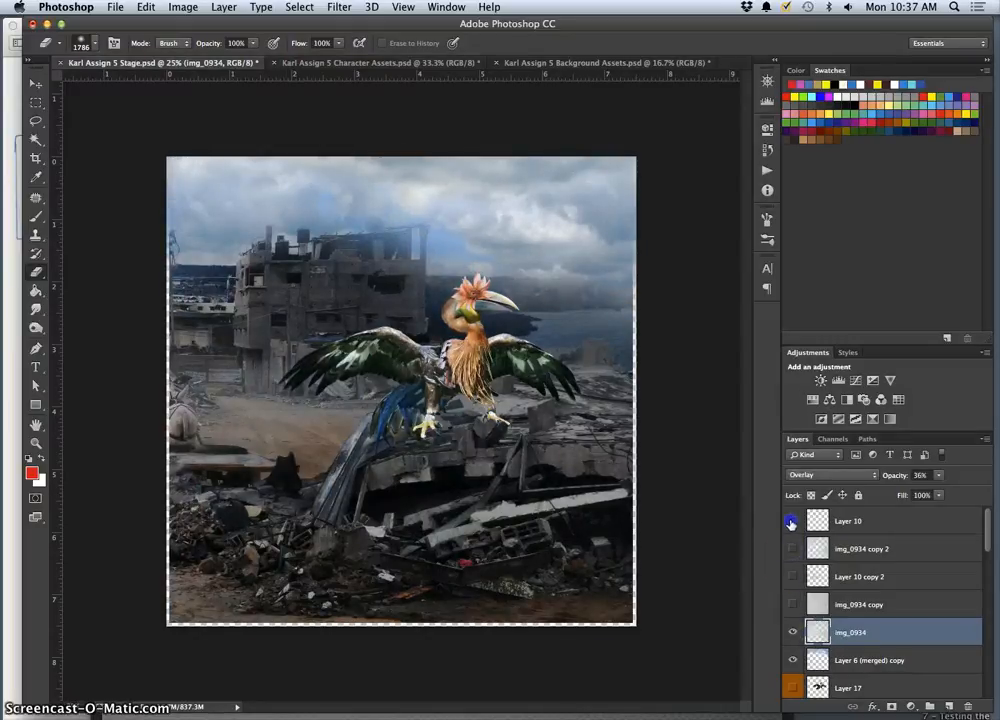
{"action": "left_click", "coordinate": [791, 521]}
{"action": "left_click", "coordinate": [790, 548]}
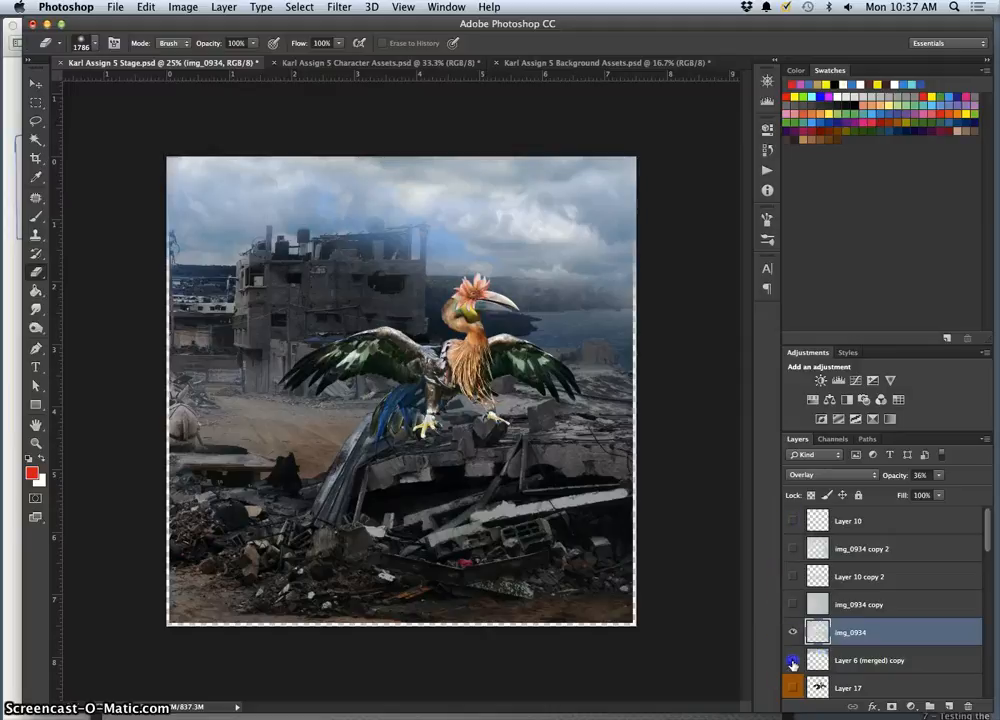
{"action": "left_click", "coordinate": [792, 661]}
{"action": "left_click", "coordinate": [792, 661]}
Turn off Auto-Select for the Move tool and reposition the clouds of Layer 6 (merged) copy across the sky.
{"action": "left_click", "coordinate": [853, 660]}
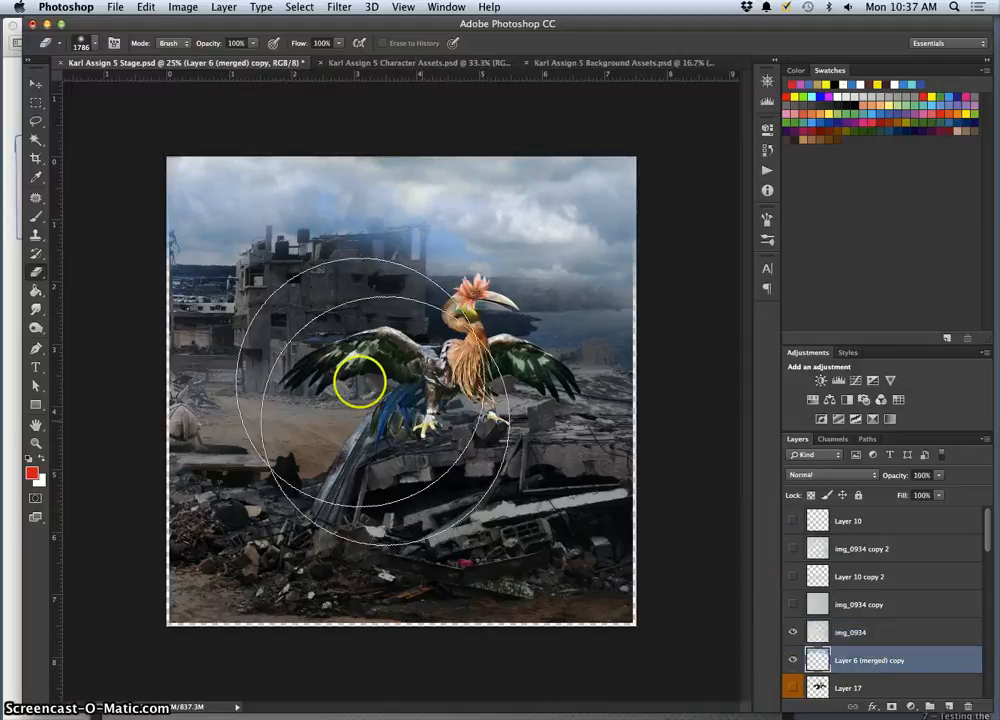
{"action": "left_click", "coordinate": [36, 84]}
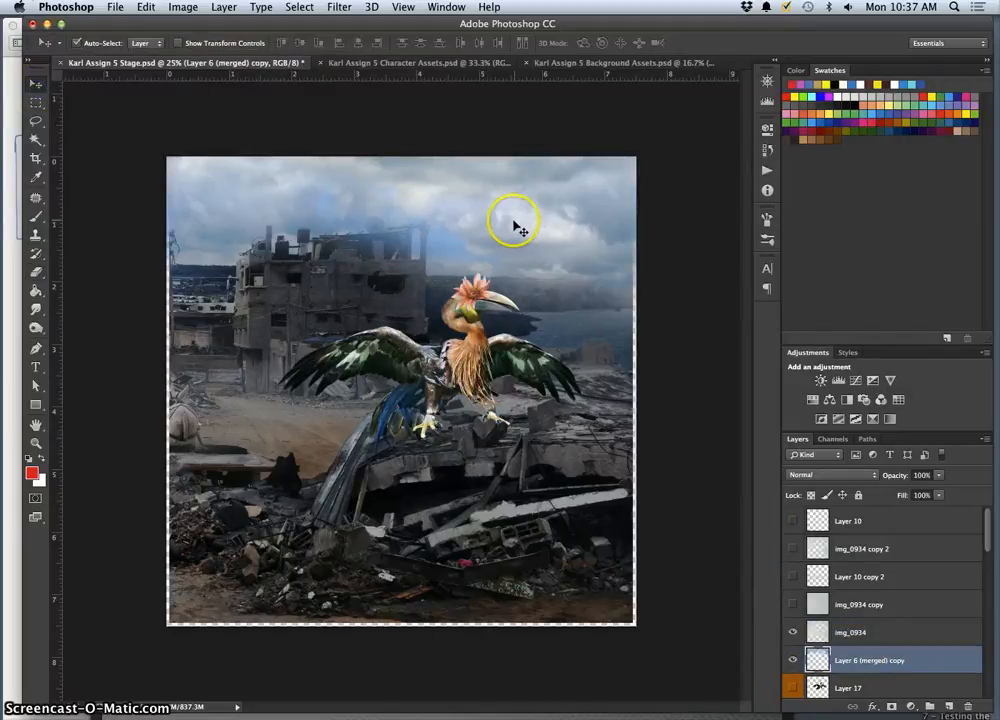
{"action": "left_click_drag", "start_coordinate": [513, 226], "coordinate": [480, 224]}
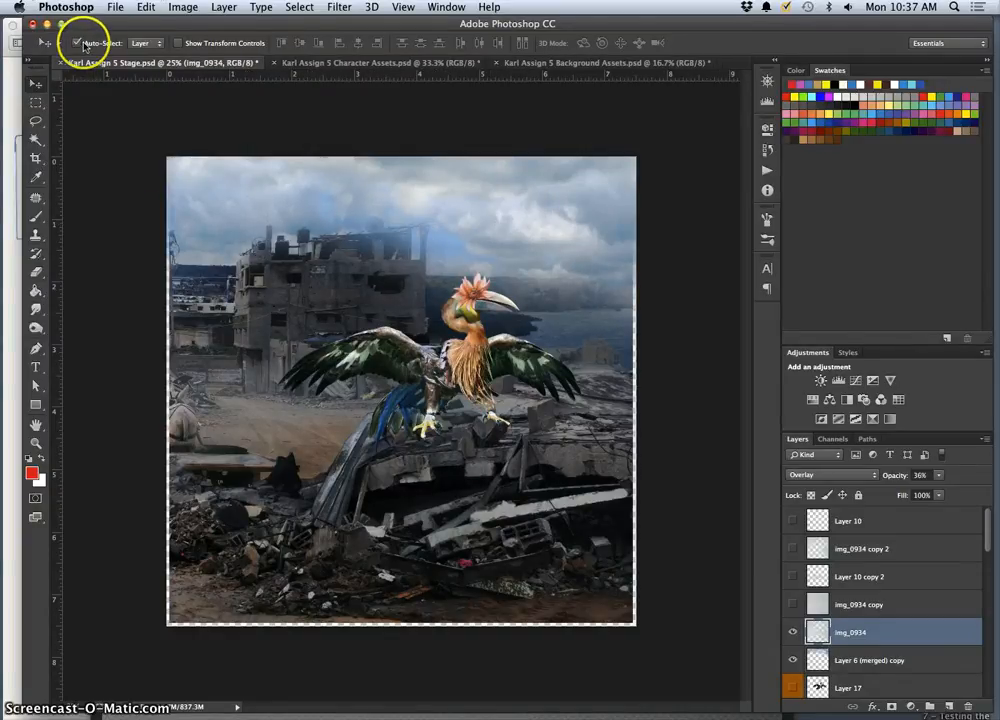
{"action": "left_click", "coordinate": [870, 658]}
{"action": "left_click_drag", "start_coordinate": [552, 210], "coordinate": [414, 205]}
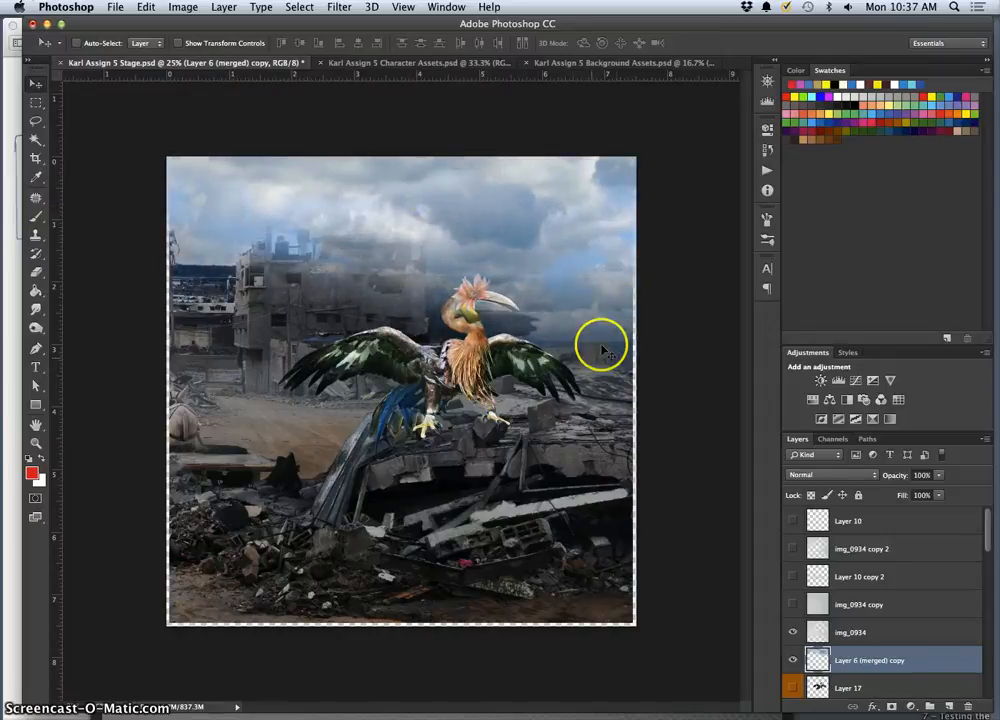
Erase the lower part of the clouds over the bird and rubble, and shift the cloud layer to the left.
{"action": "left_click", "coordinate": [35, 270]}
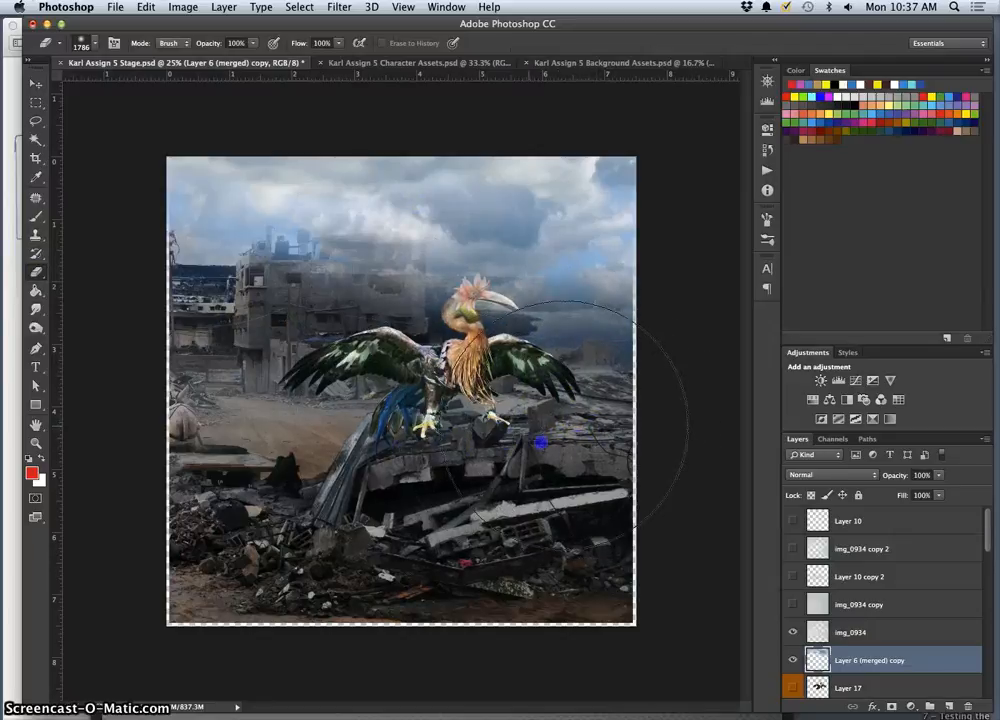
{"action": "mouse_move", "coordinate": [407, 427]}
{"action": "left_mouse_down"}
{"action": "mouse_move", "coordinate": [324, 393]}
{"action": "mouse_move", "coordinate": [238, 430]}
{"action": "mouse_move", "coordinate": [509, 399]}
{"action": "left_mouse_up"}
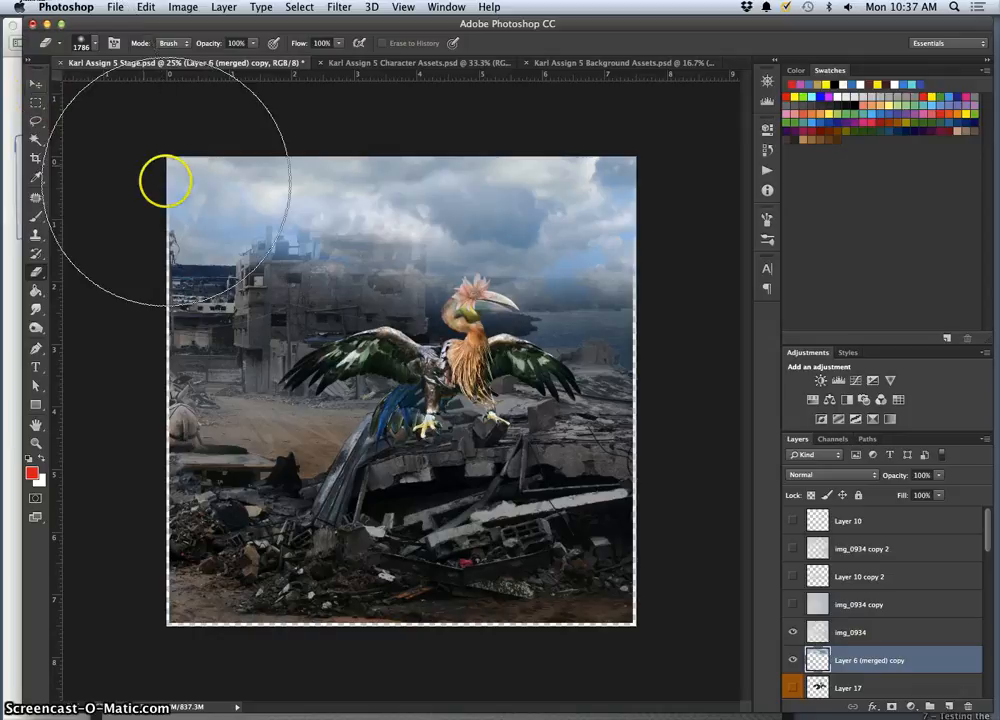
{"action": "left_click", "coordinate": [37, 84]}
{"action": "left_click_drag", "start_coordinate": [492, 235], "coordinate": [85, 225]}
Set the Eraser size to 468 px and erase the clouds' lower edge beside the bird's wing.
{"action": "left_click", "coordinate": [36, 264]}
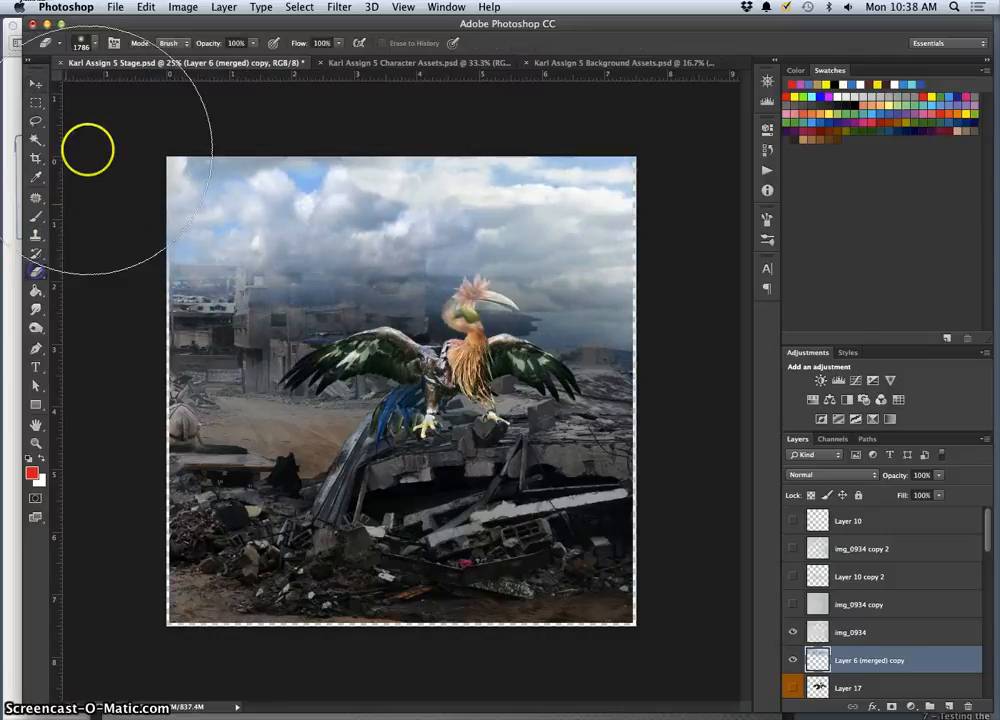
{"action": "left_click", "coordinate": [93, 43]}
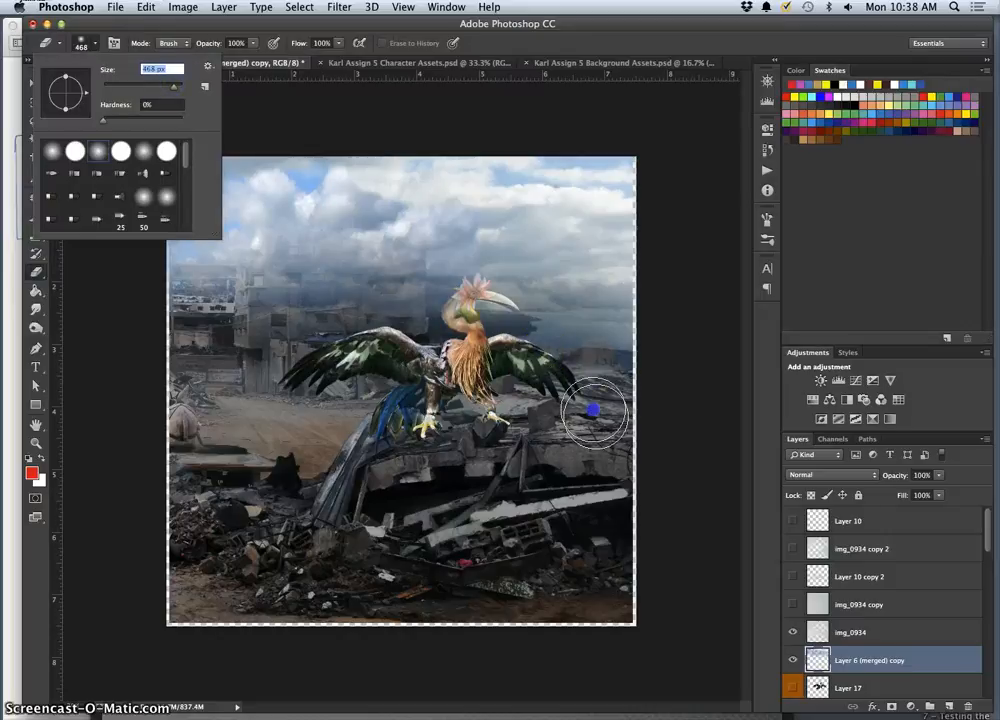
{"action": "left_click", "coordinate": [592, 375]}
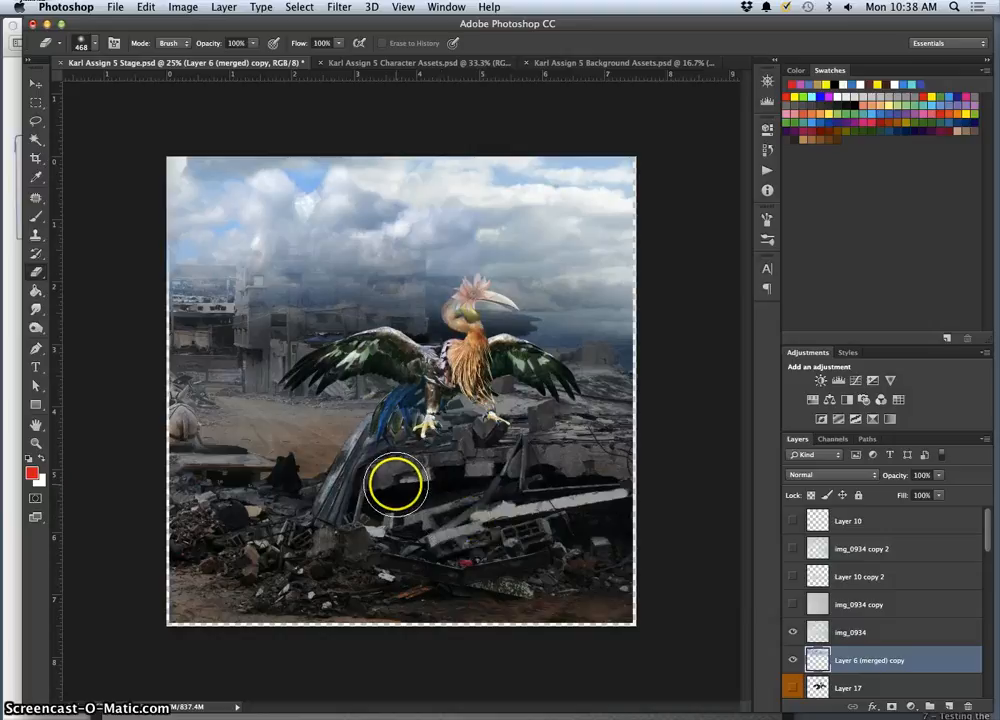
Show the hidden layers from img_0934 copy up to Layer 10, and check the storyboard sketches again in Preview.
{"action": "left_click_drag", "start_coordinate": [793, 612], "coordinate": [790, 548]}
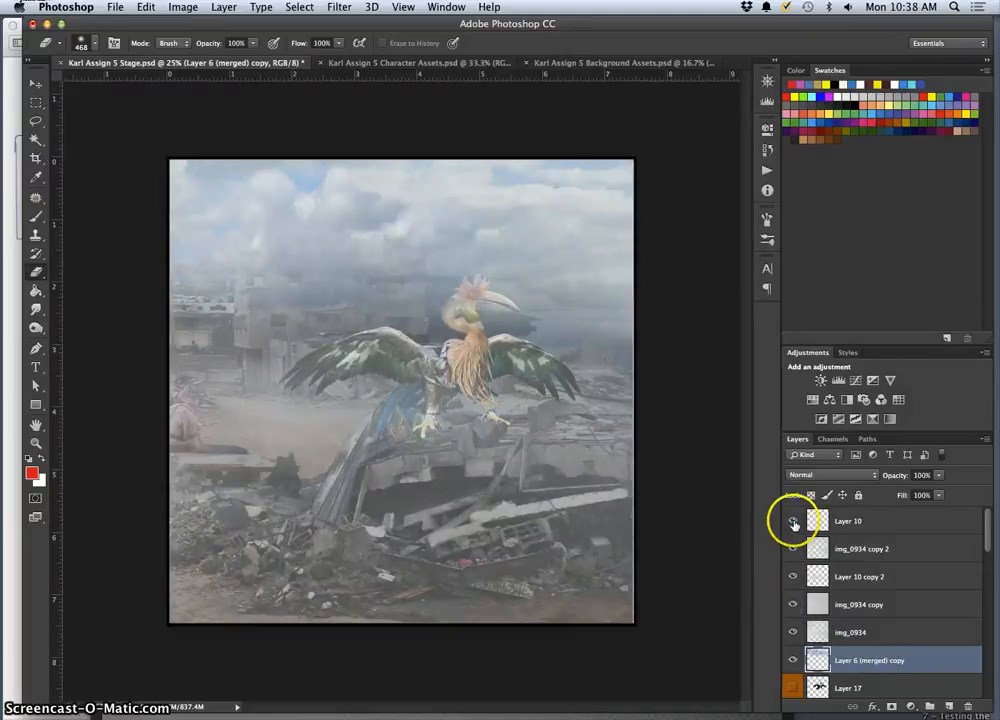
{"action": "left_click", "coordinate": [11, 111]}
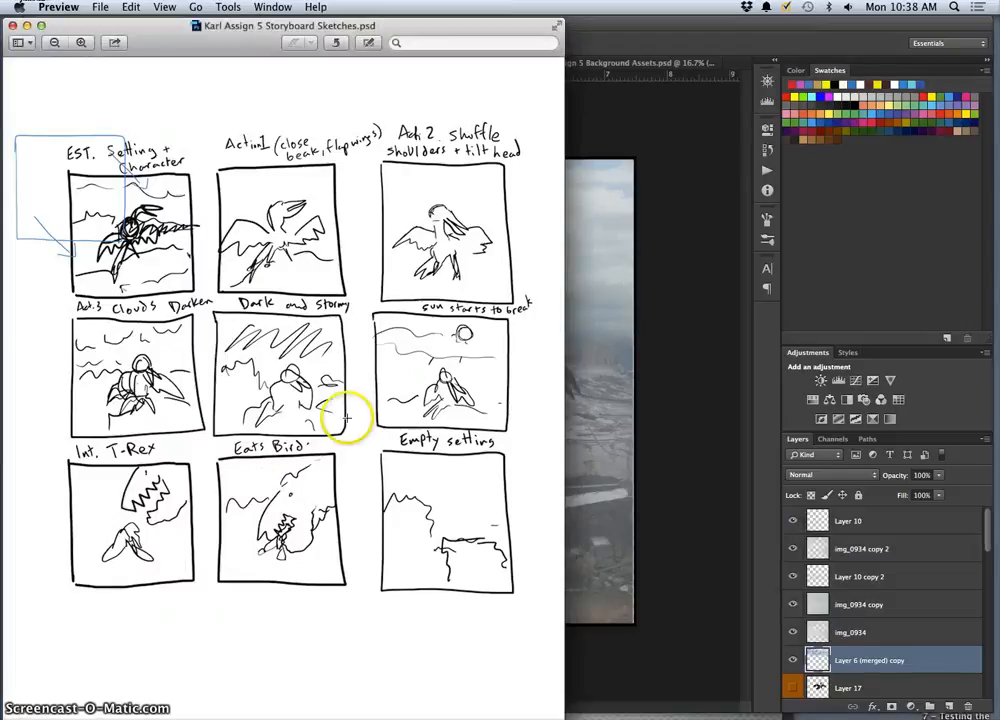
{"action": "key", "text": "super+Tab"}
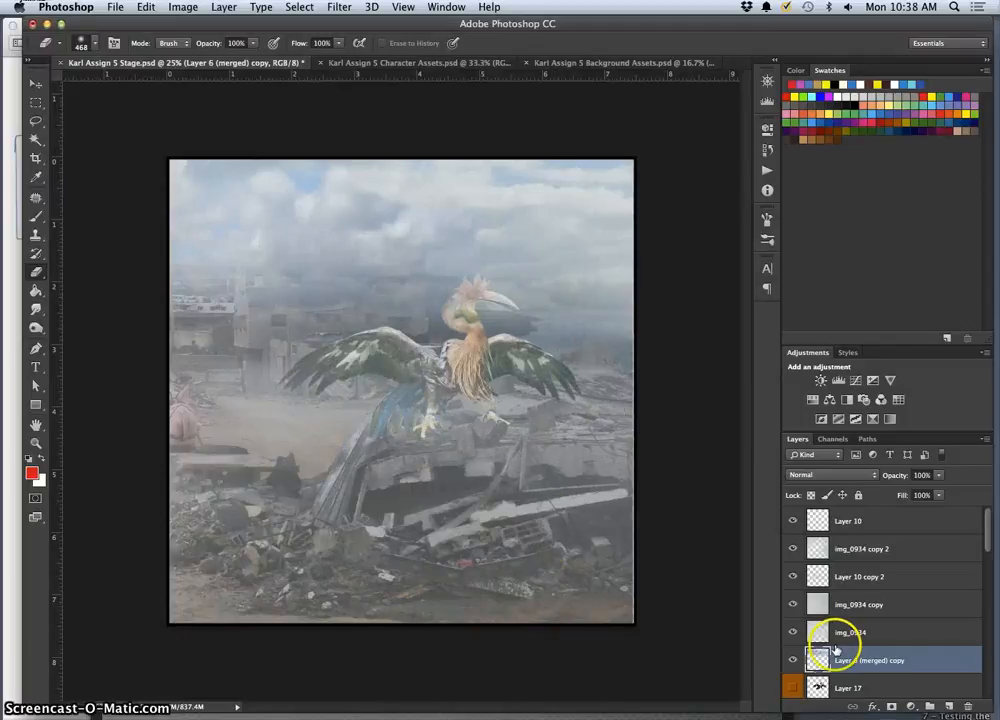
Toggle the visibility of img_0934 copy and Layer 6 (merged) copy to check what each layer contributes to the scene.
{"action": "left_click", "coordinate": [857, 606]}
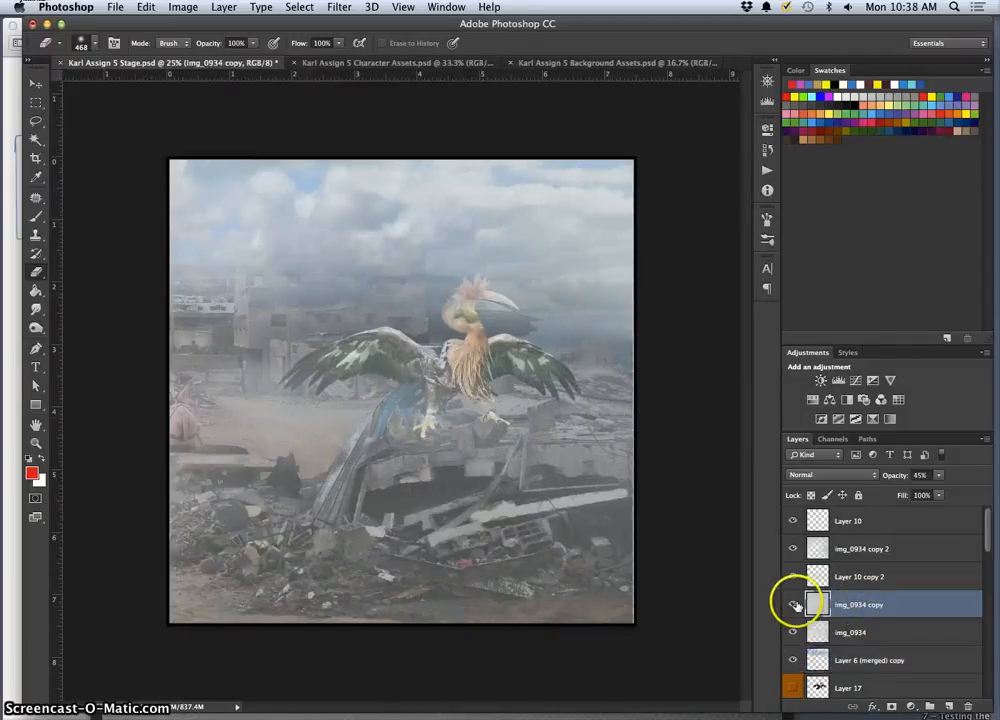
{"action": "left_click", "coordinate": [794, 605]}
{"action": "left_click", "coordinate": [794, 605]}
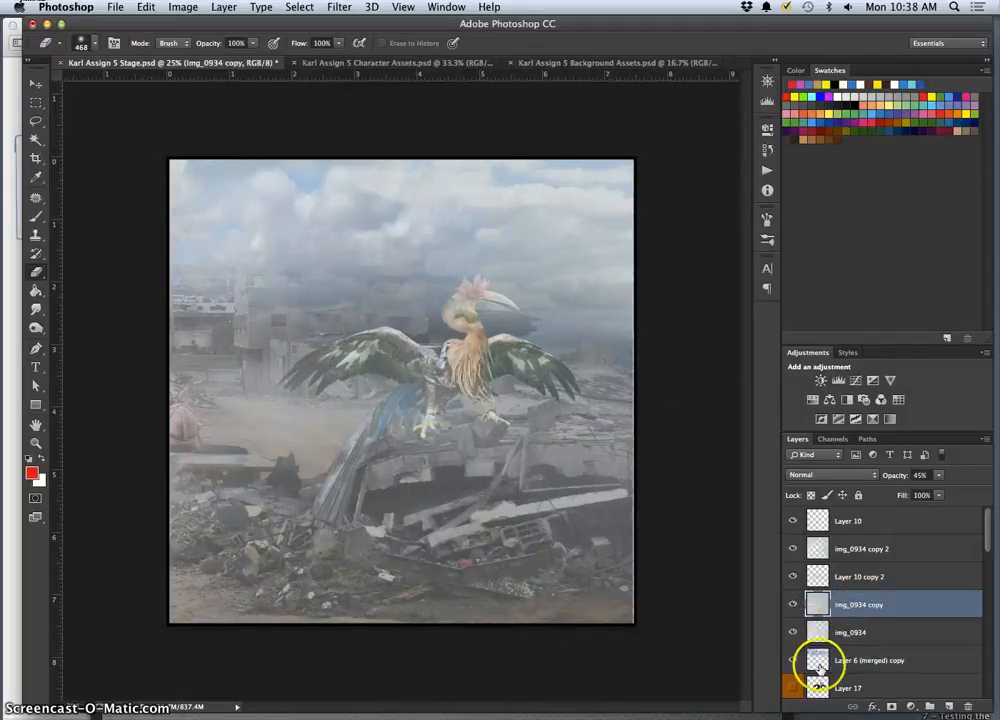
{"action": "left_click", "coordinate": [834, 659]}
{"action": "left_click", "coordinate": [794, 660]}
{"action": "left_click", "coordinate": [794, 660]}
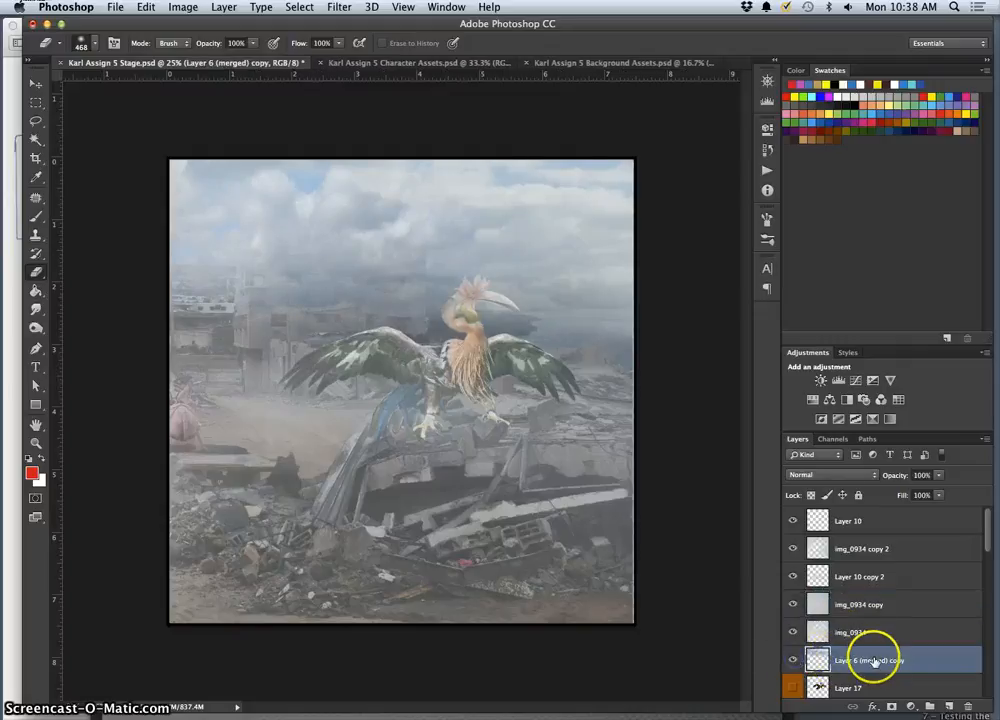
Move the clouds of Layer 6 (merged) copy to the right across the sky and about 0.38 in down.
{"action": "left_click", "coordinate": [36, 83]}
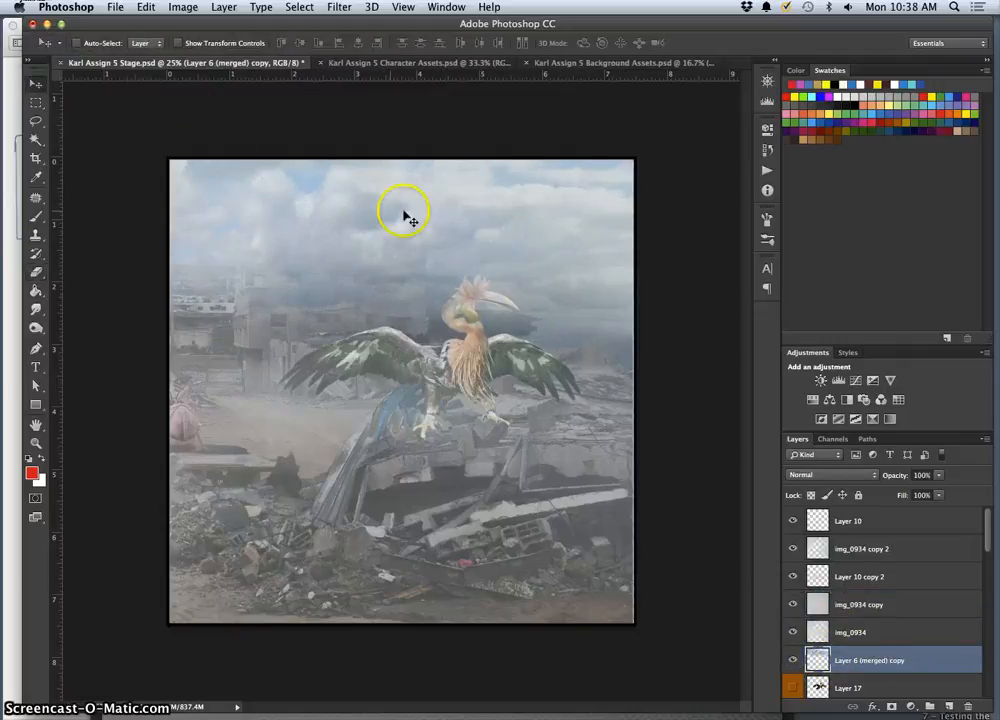
{"action": "left_click_drag", "start_coordinate": [531, 215], "coordinate": [712, 212]}
{"action": "left_click_drag", "start_coordinate": [545, 217], "coordinate": [536, 242]}
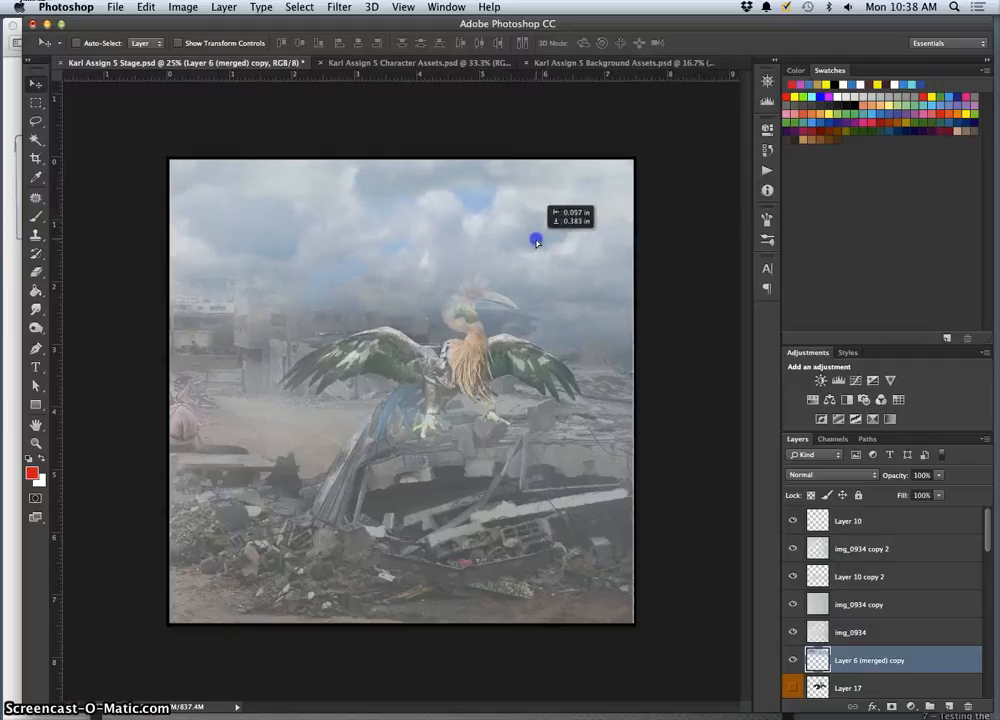
Darken the clouds with Levels, using input black 14, midtone 0.23 and output white 182.
{"action": "left_click", "coordinate": [183, 10]}
{"action": "mouse_move", "coordinate": [250, 46]}
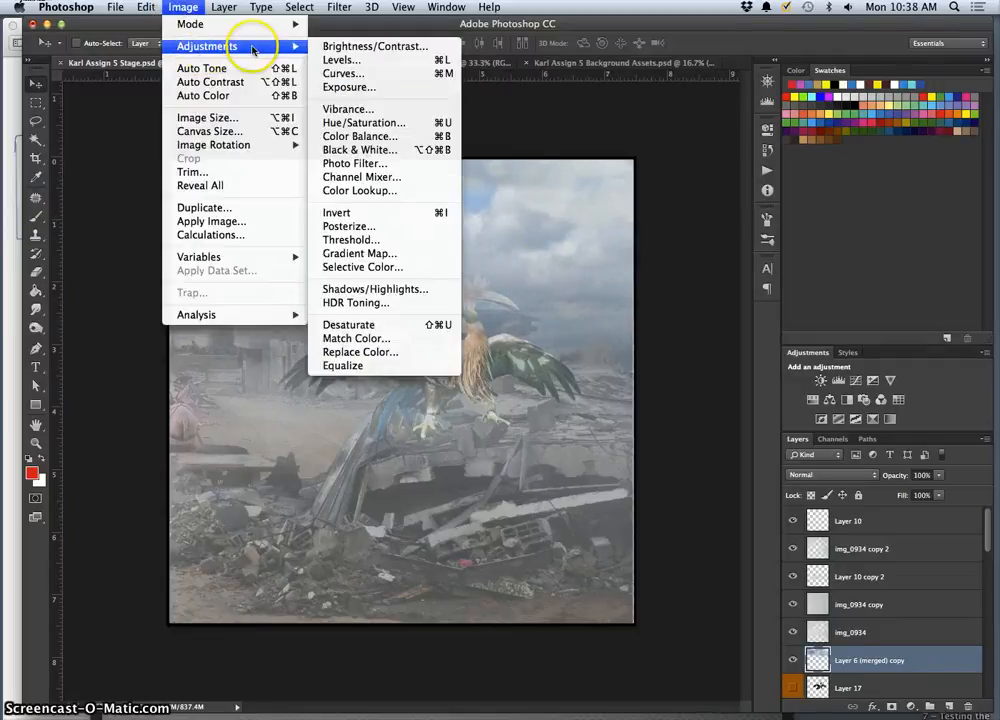
{"action": "left_click", "coordinate": [347, 60]}
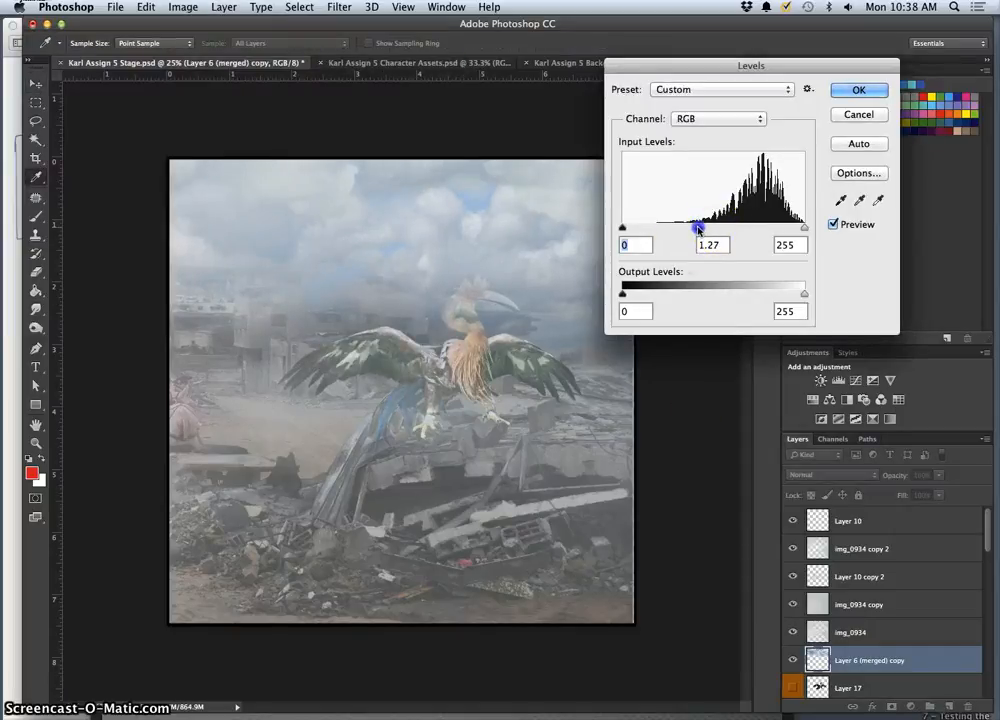
{"action": "left_click_drag", "start_coordinate": [698, 230], "coordinate": [768, 231]}
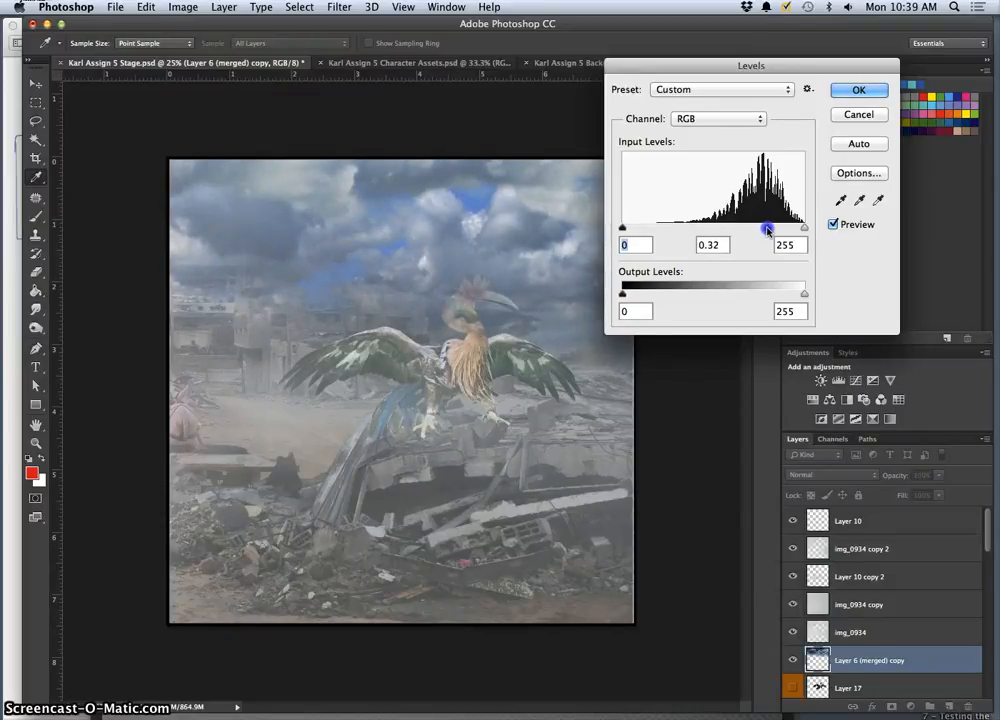
{"action": "left_click_drag", "start_coordinate": [767, 230], "coordinate": [781, 231]}
{"action": "left_click_drag", "start_coordinate": [785, 229], "coordinate": [776, 229]}
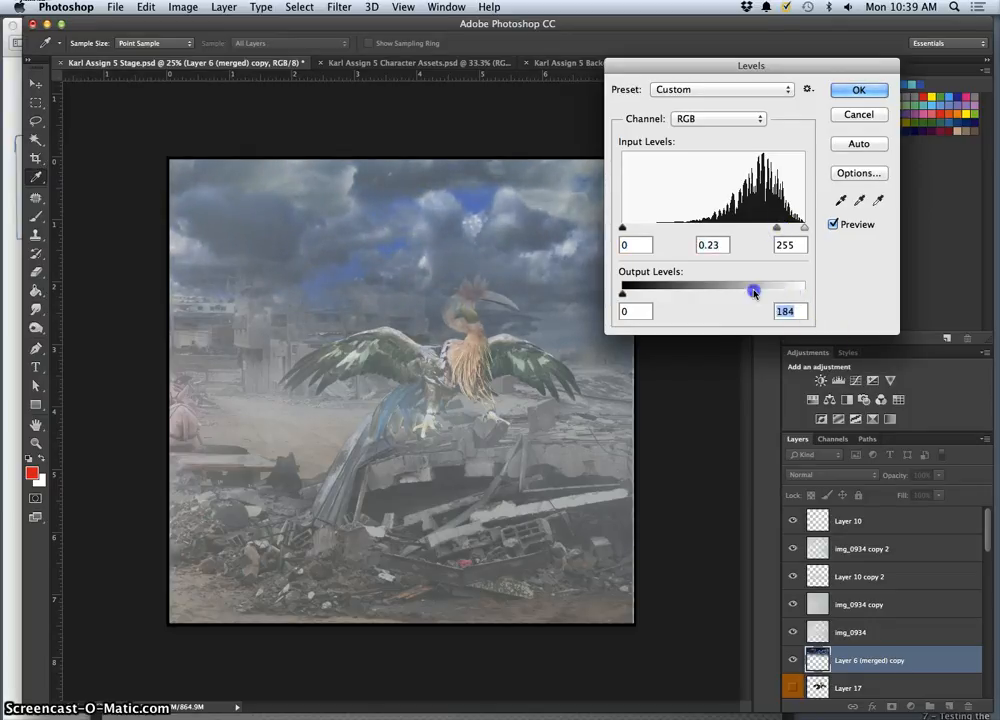
{"action": "mouse_move", "coordinate": [754, 292]}
{"action": "left_mouse_down"}
{"action": "mouse_move", "coordinate": [742, 292]}
{"action": "mouse_move", "coordinate": [754, 292]}
{"action": "left_mouse_up"}
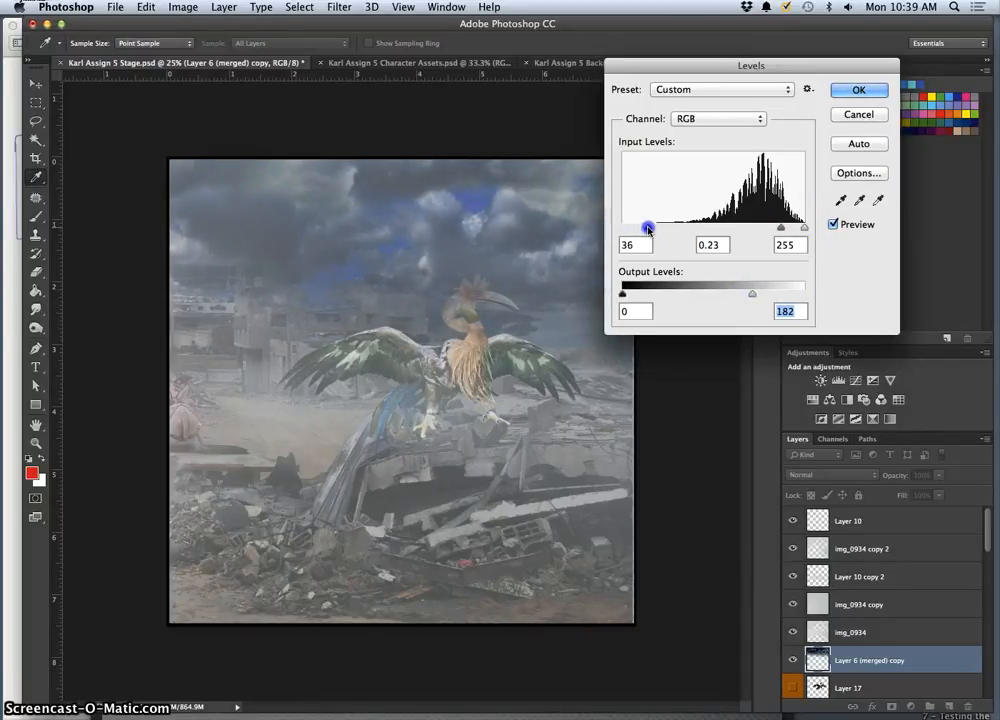
{"action": "left_click_drag", "start_coordinate": [637, 227], "coordinate": [636, 227]}
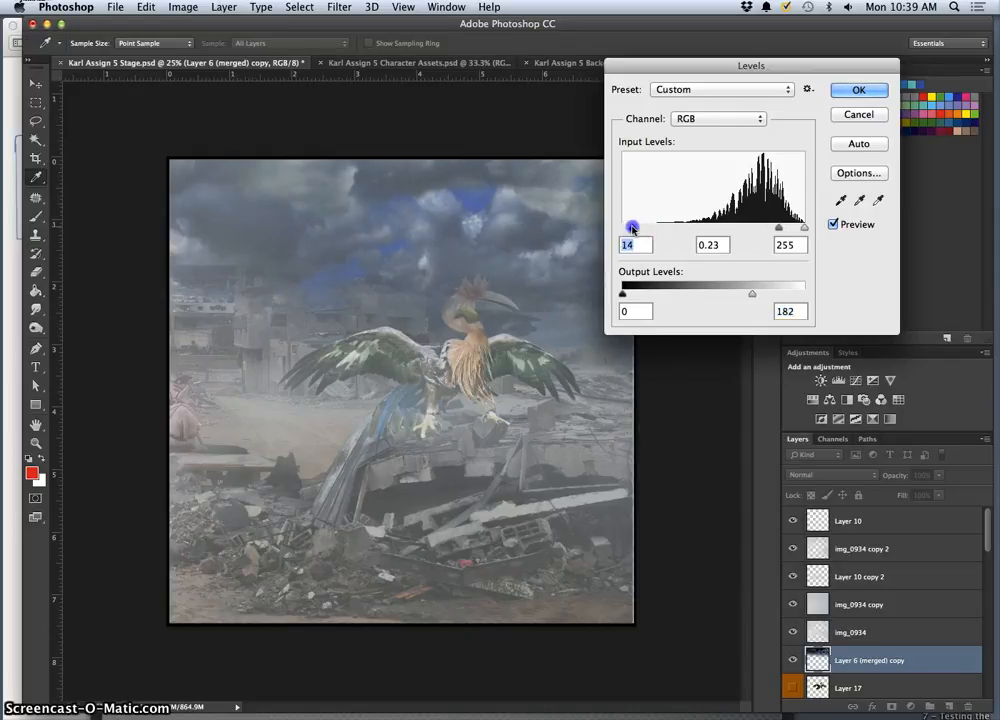
{"action": "left_click", "coordinate": [858, 89]}
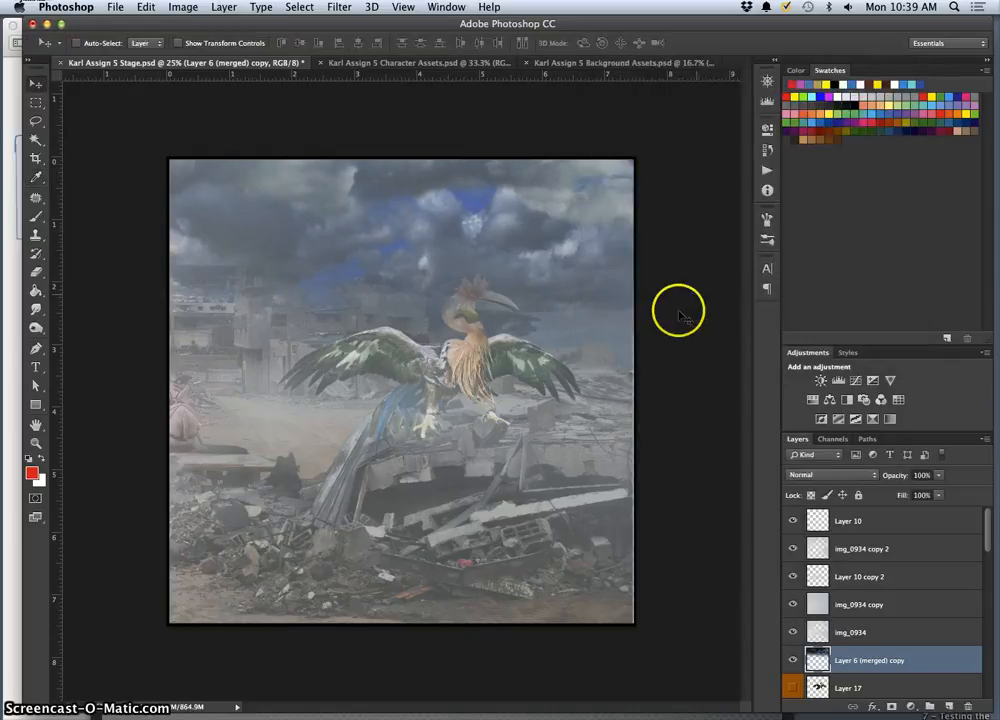
Select all the blue sky patches in the cloud layer with the Magic Wand at tolerance 32 and Contiguous off.
{"action": "left_click", "coordinate": [36, 139]}
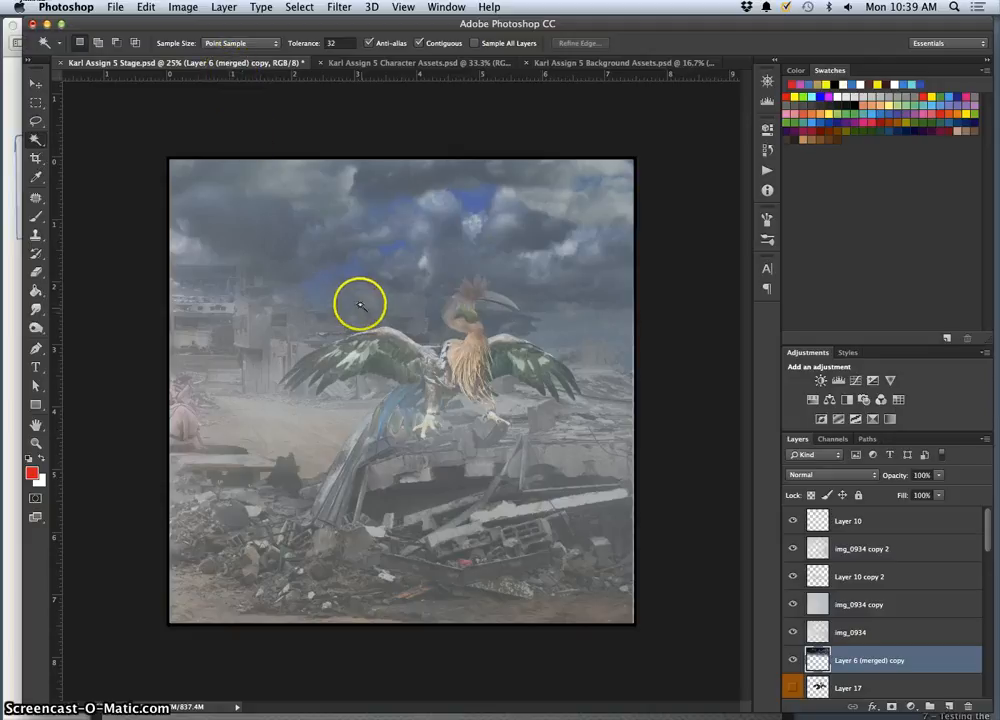
{"action": "left_click", "coordinate": [36, 119]}
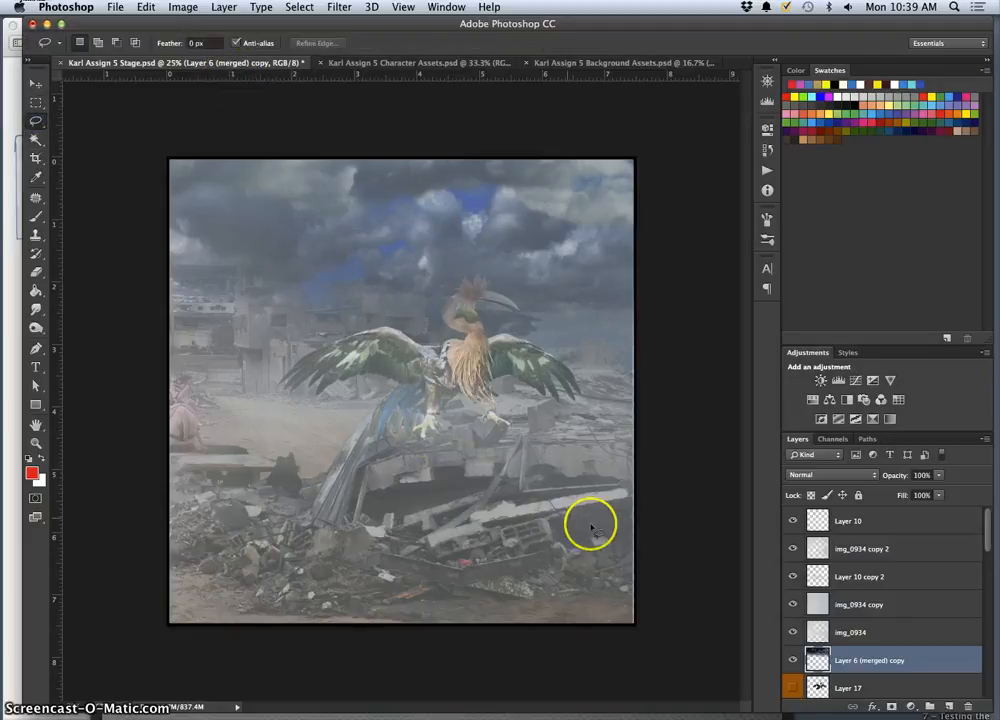
{"action": "left_click", "coordinate": [36, 139]}
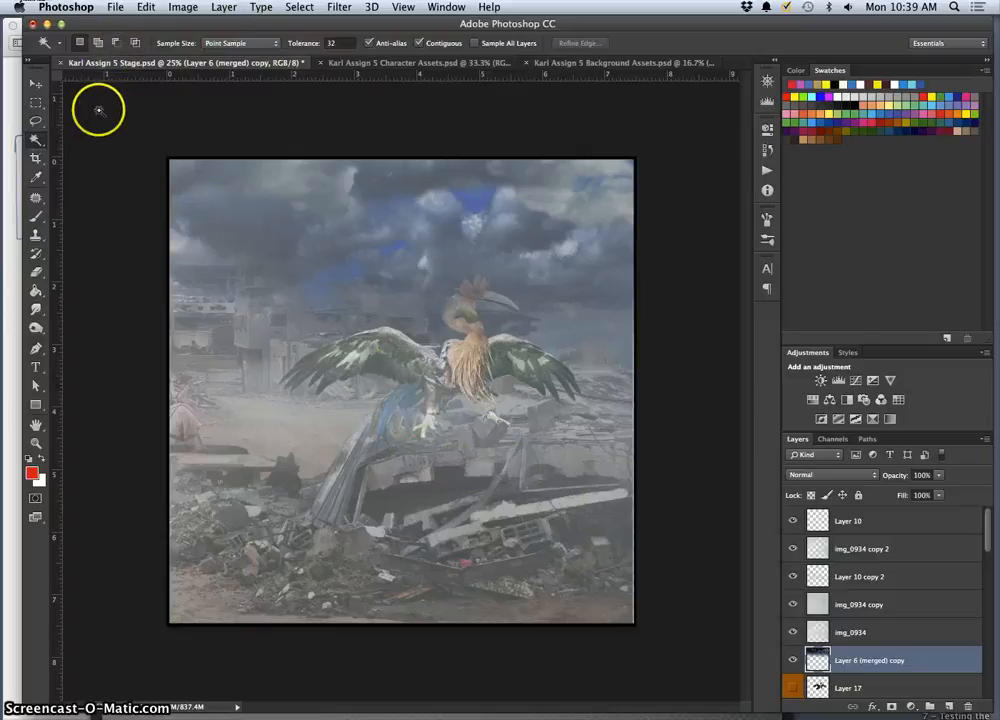
{"action": "left_click", "coordinate": [474, 199]}
{"action": "left_click", "coordinate": [419, 43]}
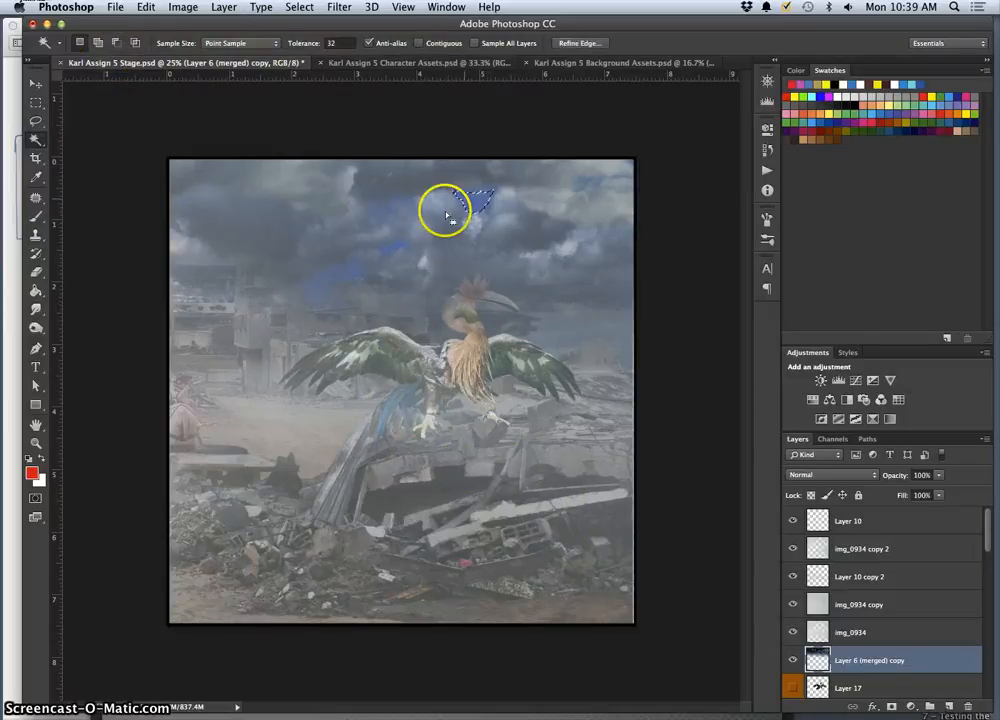
{"action": "left_click", "coordinate": [357, 271]}
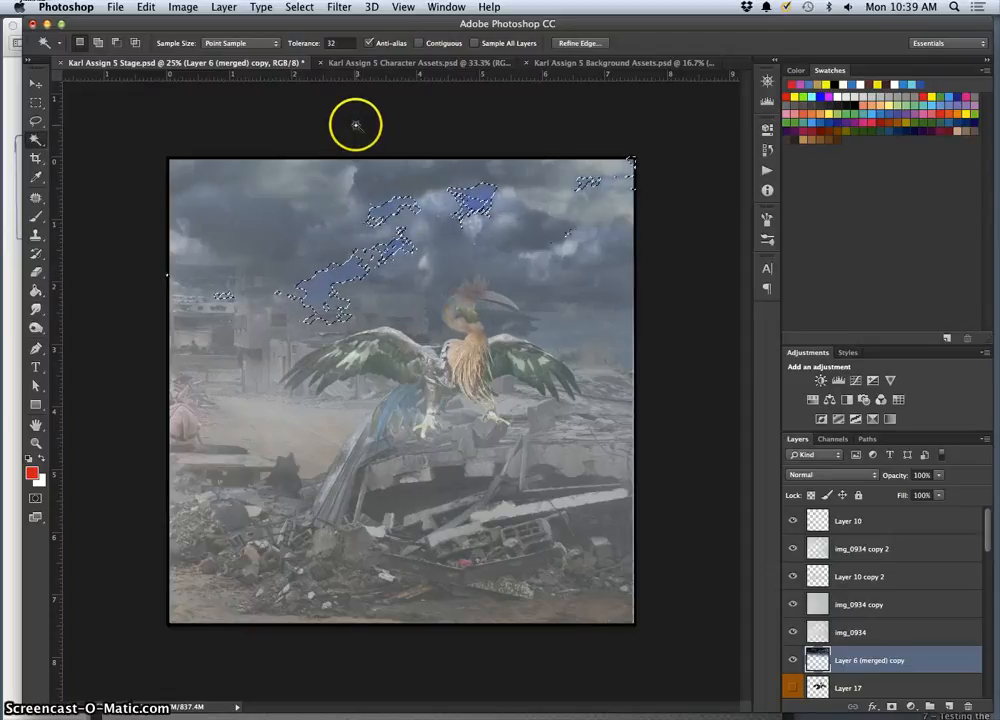
Try deleting the selected blue sky patches, undo the deletion and clear the selection.
{"action": "key", "text": "Delete"}
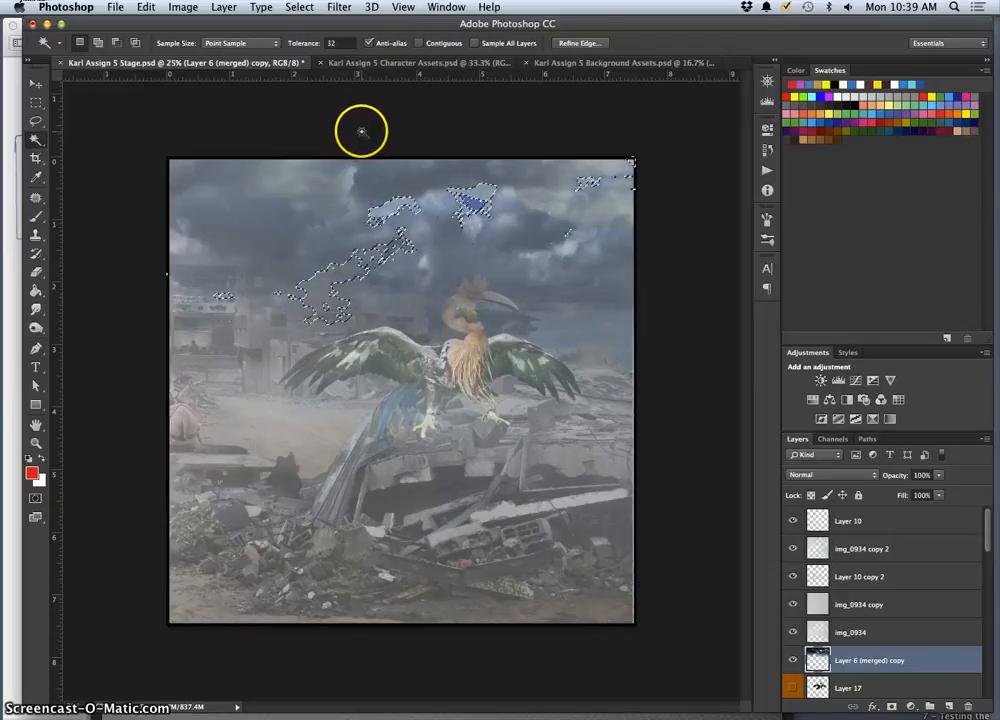
{"action": "key", "text": "super+z"}
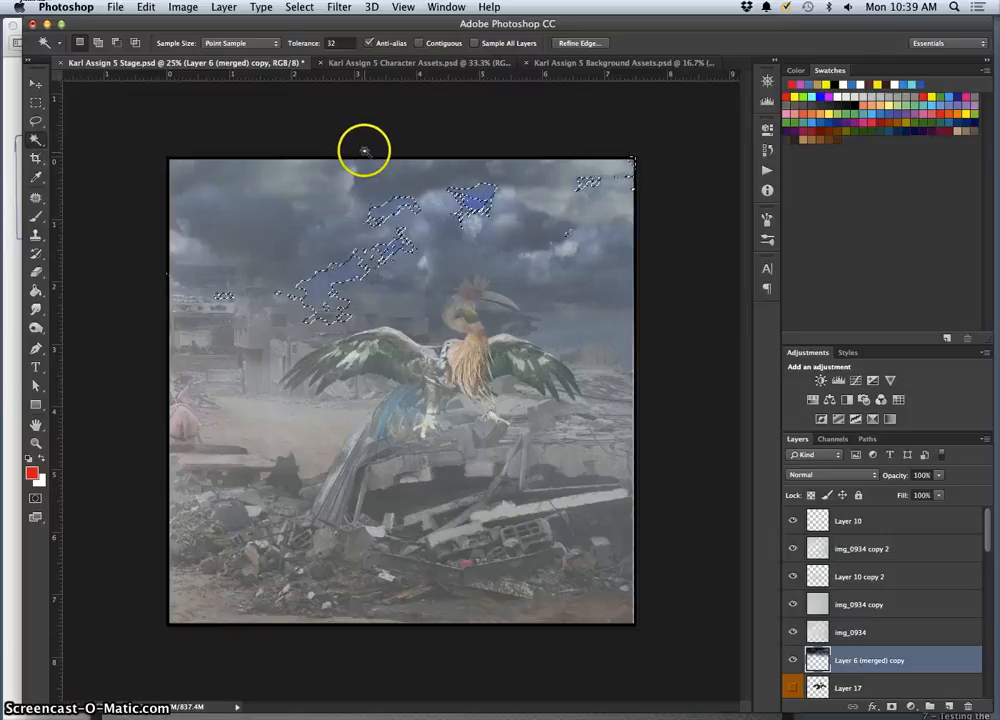
{"action": "key", "text": "super+d"}
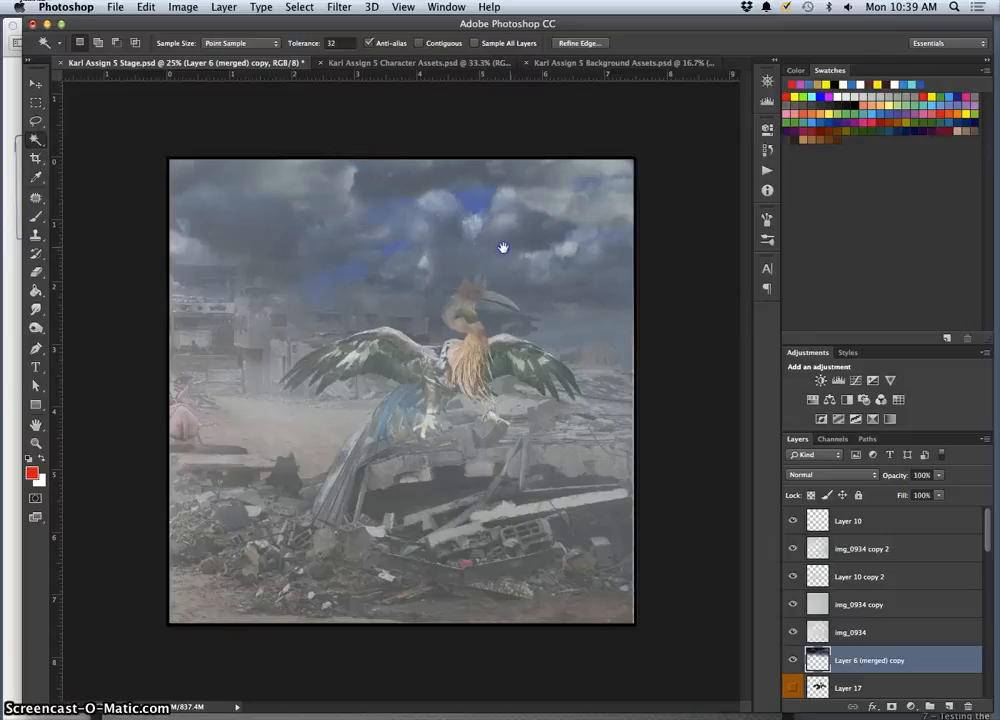
Reselect the blue sky patches and try desaturating them, undo the change and deselect.
{"action": "key", "text": "shift+super+d"}
{"action": "left_click", "coordinate": [183, 8]}
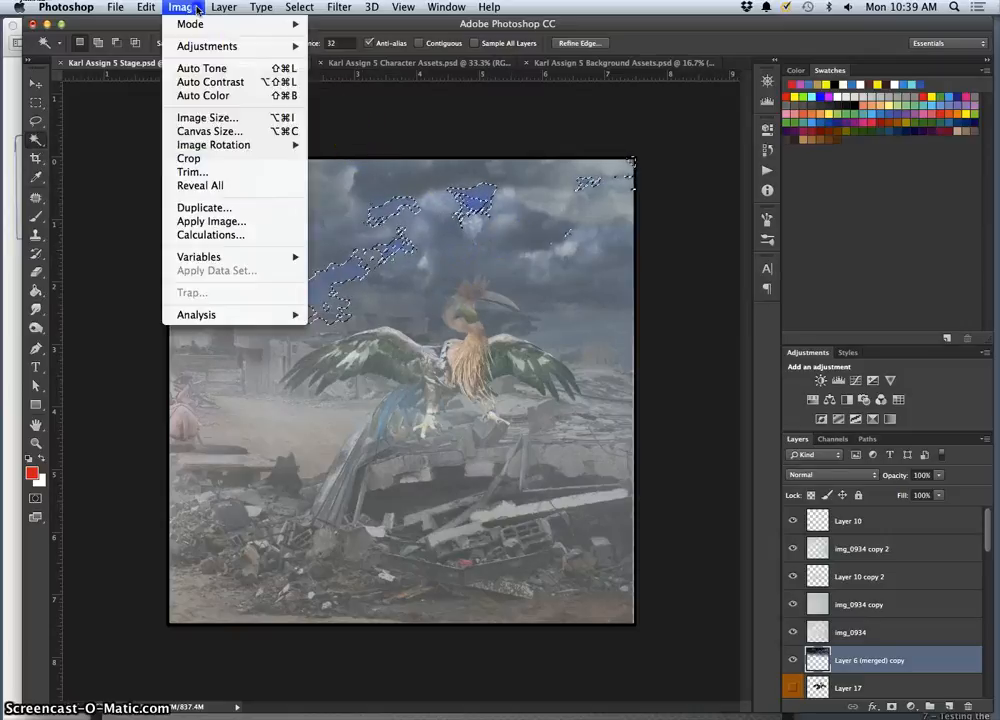
{"action": "mouse_move", "coordinate": [270, 46]}
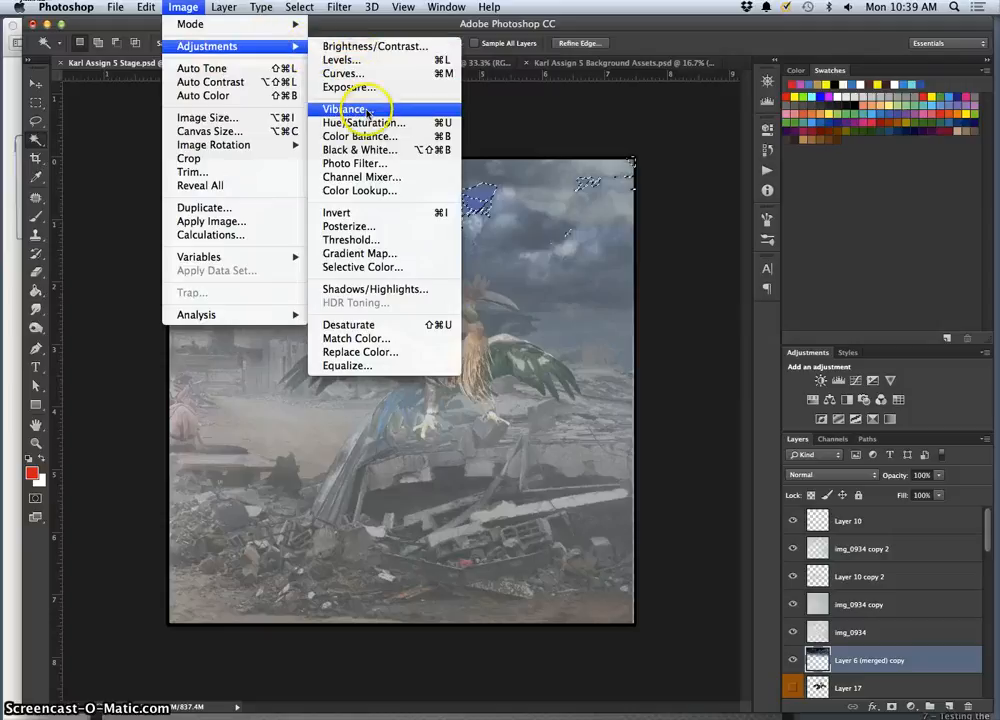
{"action": "left_click", "coordinate": [382, 325]}
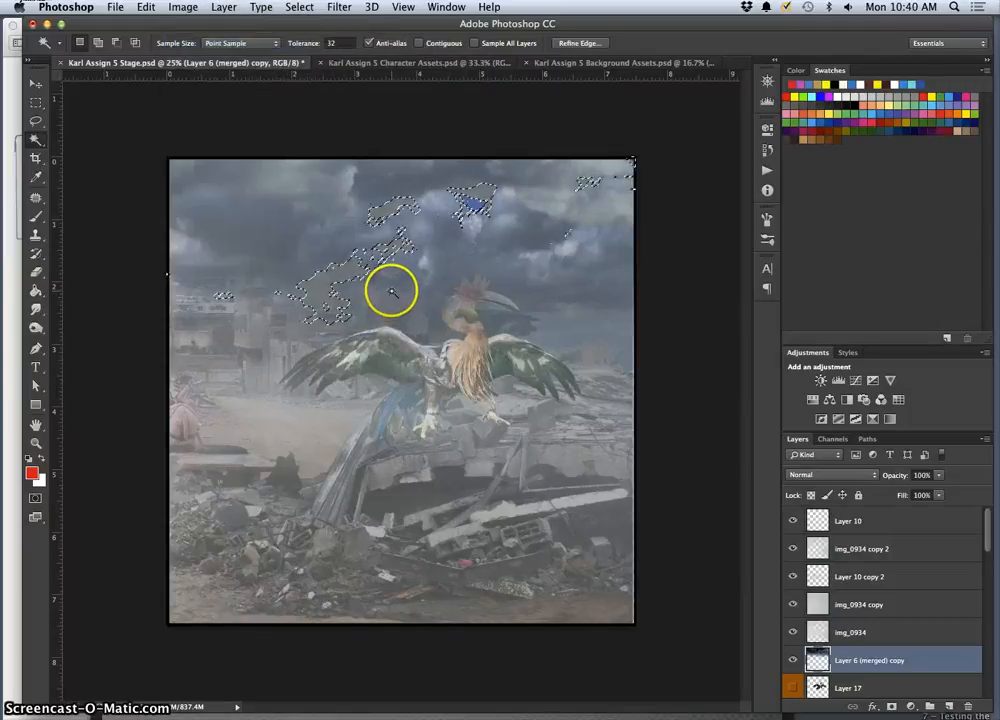
{"action": "key", "text": "super+z"}
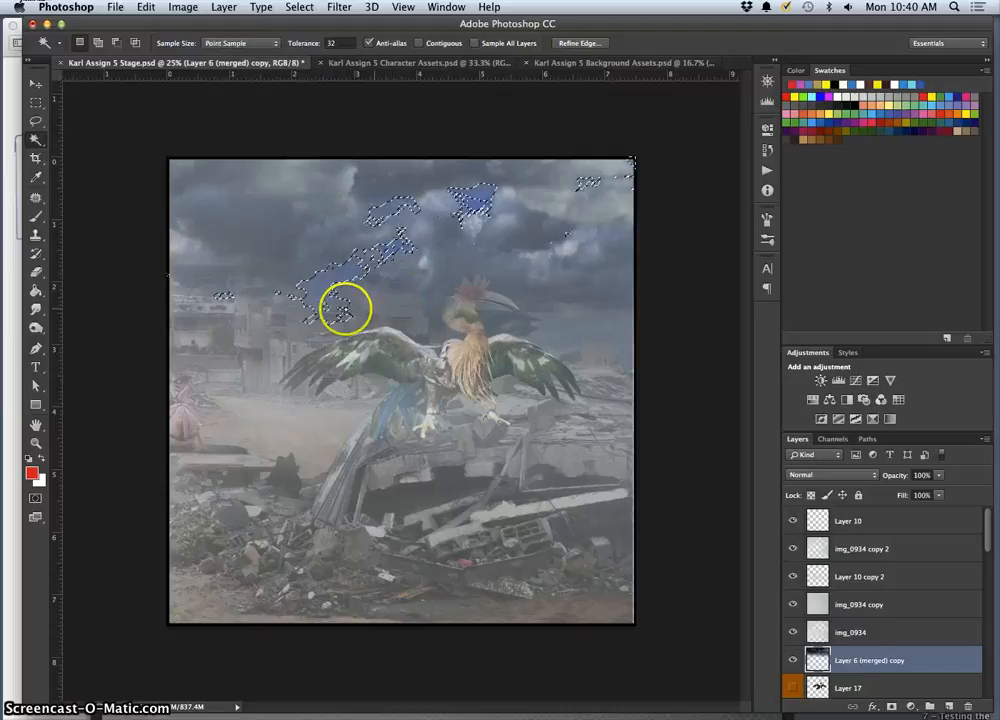
{"action": "left_click", "coordinate": [37, 121]}
{"action": "key", "text": "super+d"}
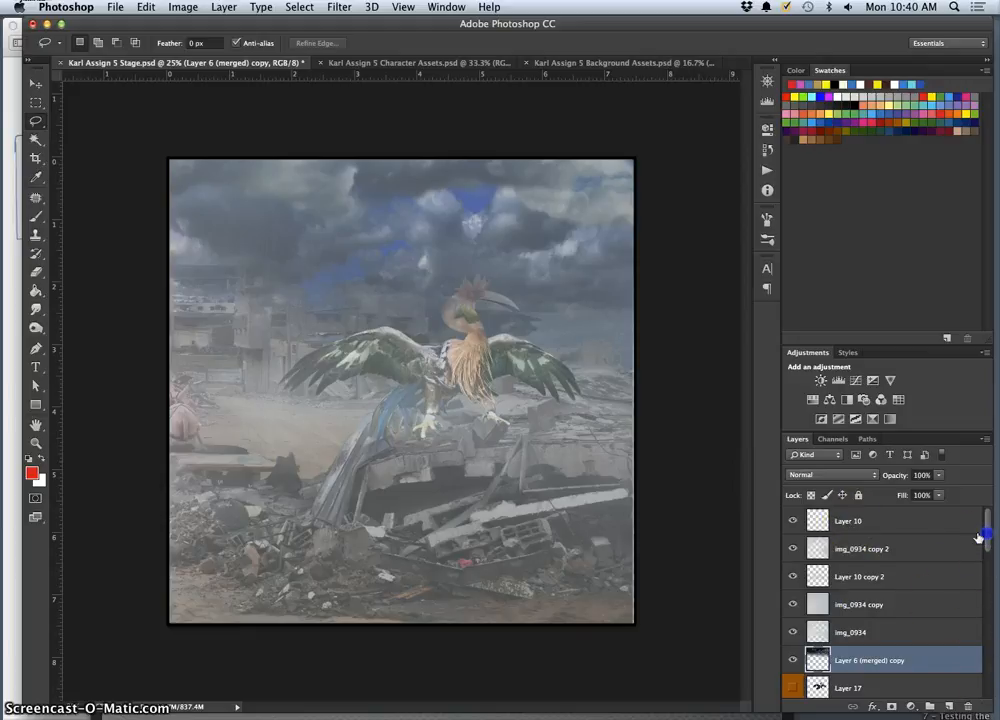
Scale the black frame on Layer 10 down proportionally to 98.40% about its centre.
{"action": "left_click", "coordinate": [933, 528]}
{"action": "left_click", "coordinate": [795, 522]}
{"action": "left_click", "coordinate": [794, 519]}
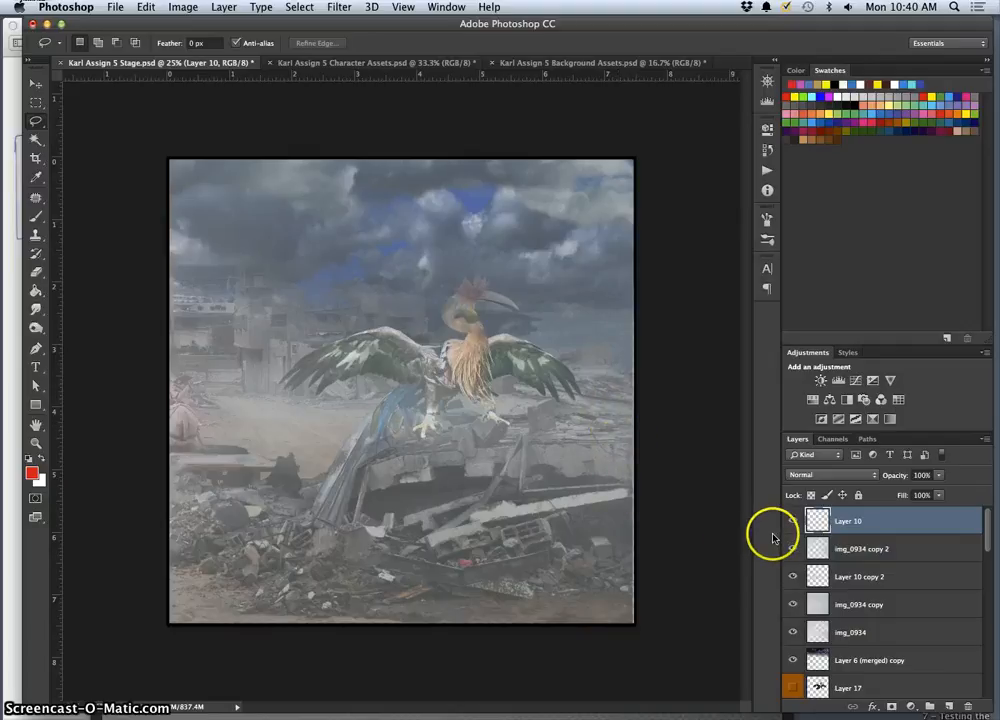
{"action": "key", "text": "super+t"}
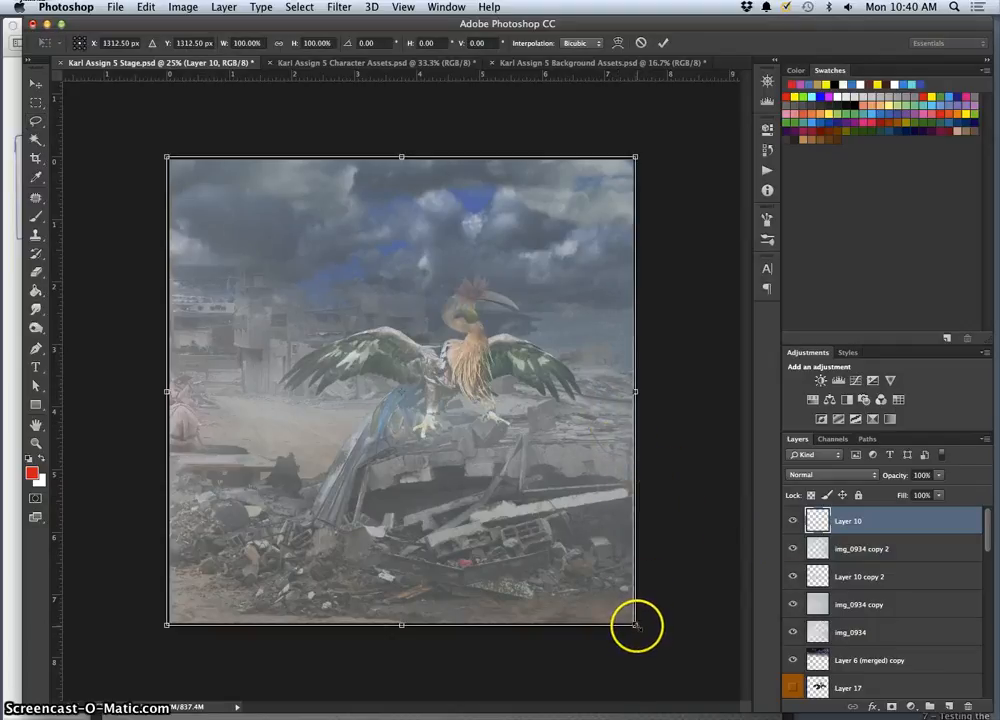
{"action": "left_click_drag", "start_coordinate": [635, 626], "coordinate": [633, 623]}
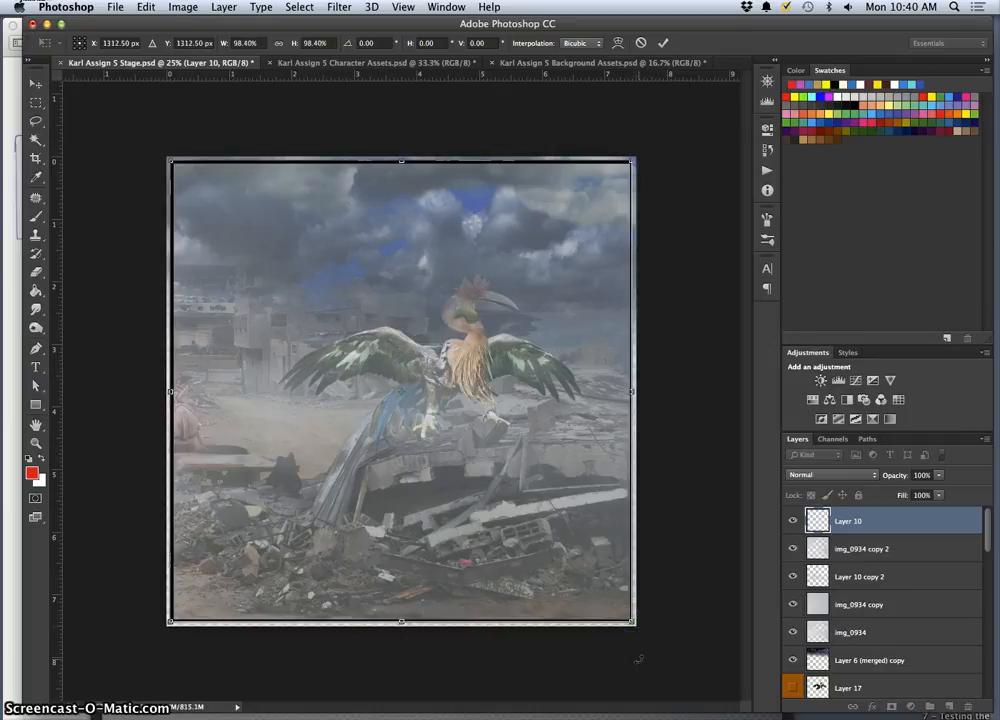
{"action": "key", "text": "Return"}
{"action": "key", "text": "l"}
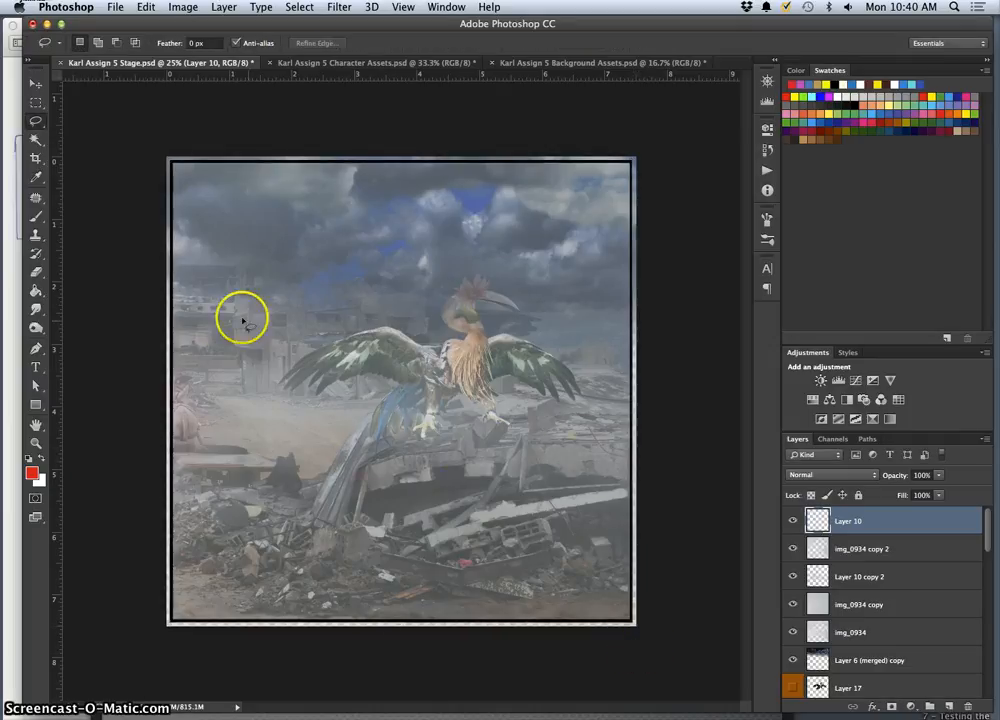
Try filling the transparent border outside the Layer 10 frame with black through a Magic Wand selection, and undo the fill.
{"action": "left_click", "coordinate": [35, 143]}
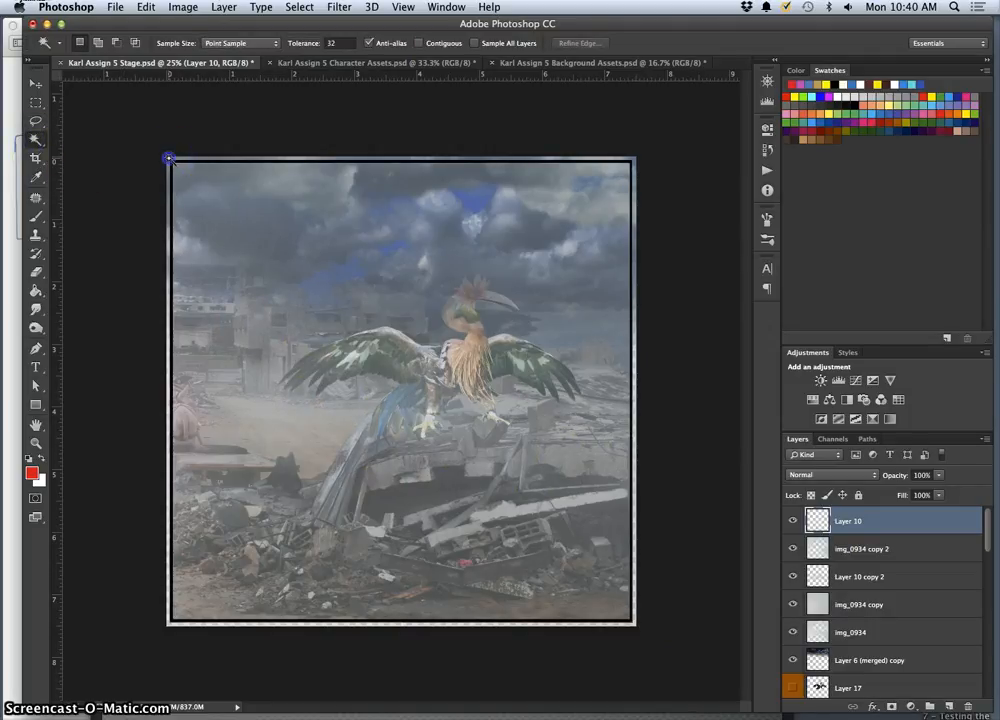
{"action": "left_click", "coordinate": [169, 158]}
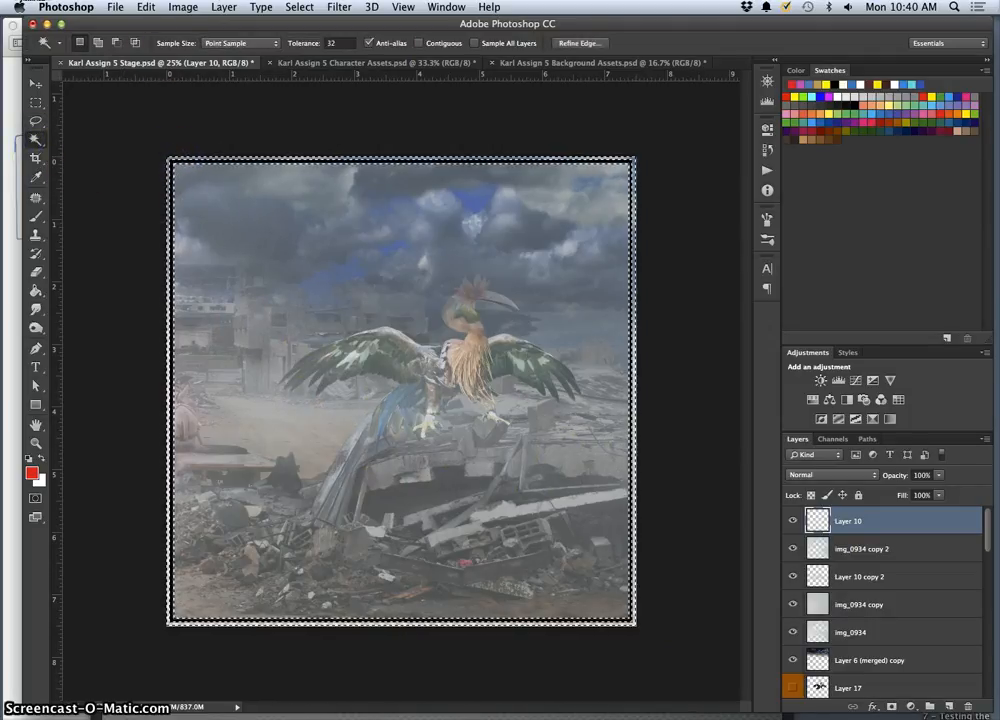
{"action": "left_click", "coordinate": [146, 7]}
{"action": "left_click", "coordinate": [155, 281]}
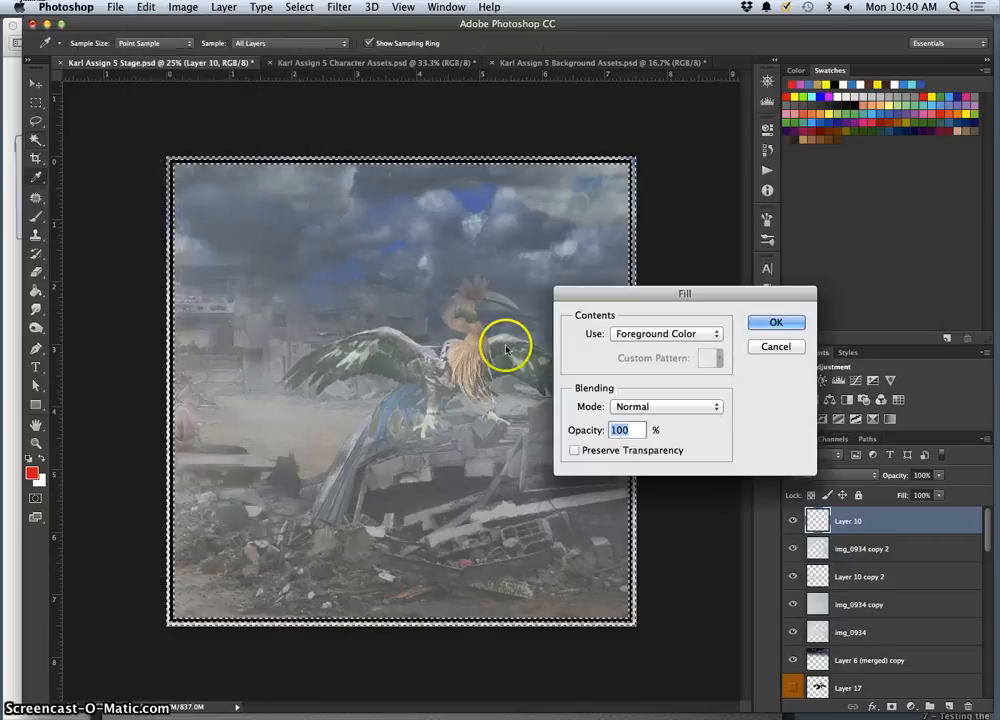
{"action": "left_click", "coordinate": [676, 336]}
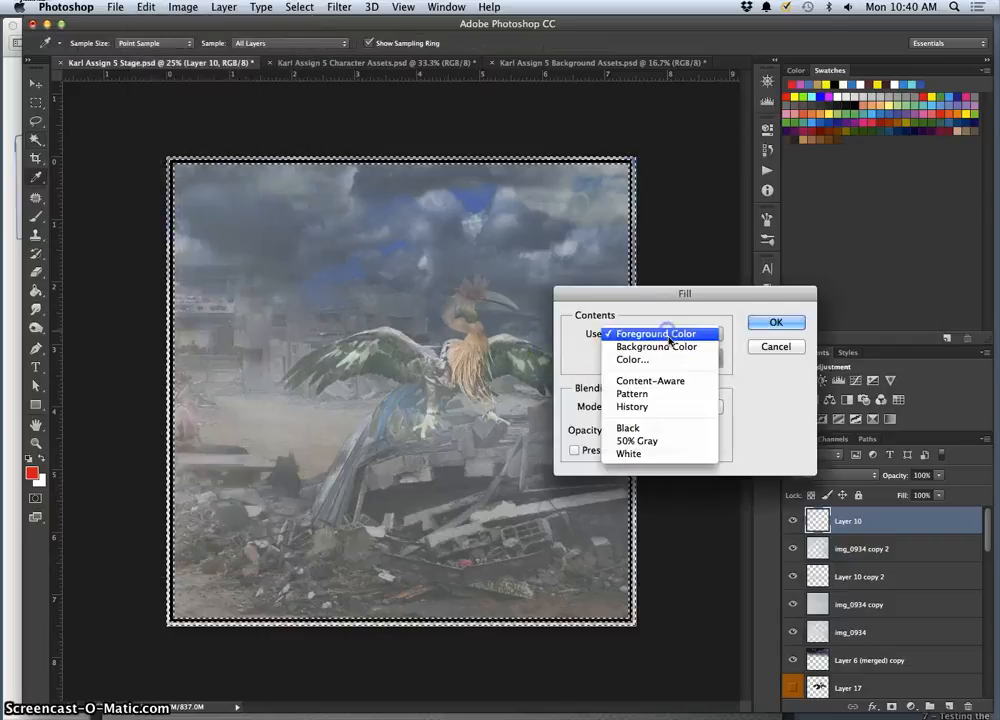
{"action": "left_click", "coordinate": [650, 430]}
{"action": "left_click", "coordinate": [773, 322]}
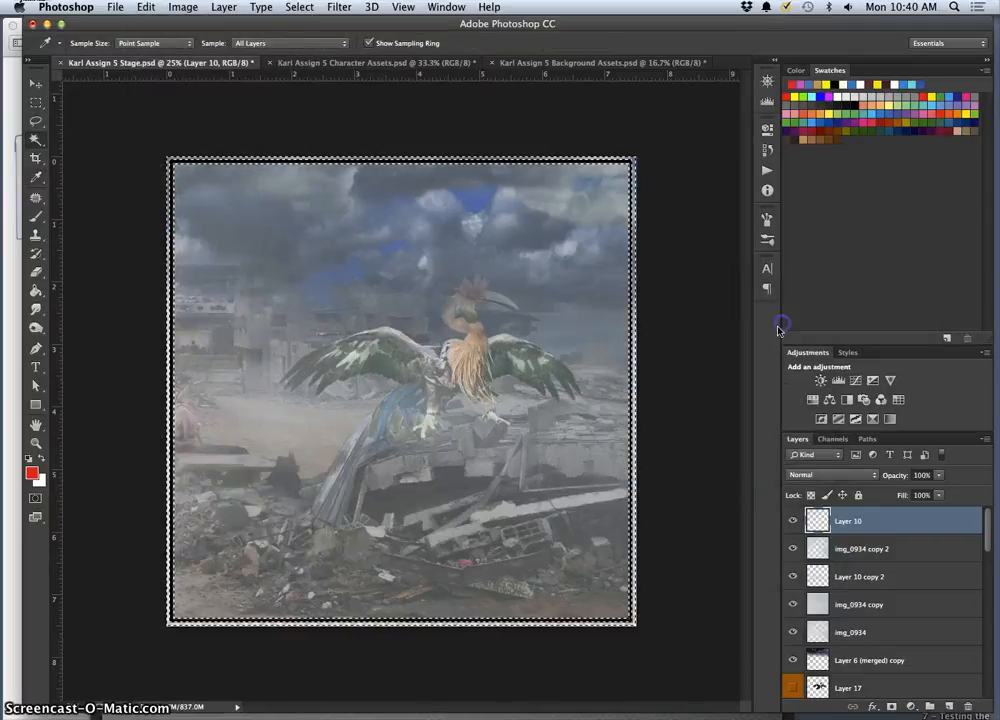
{"action": "key", "text": "super+z"}
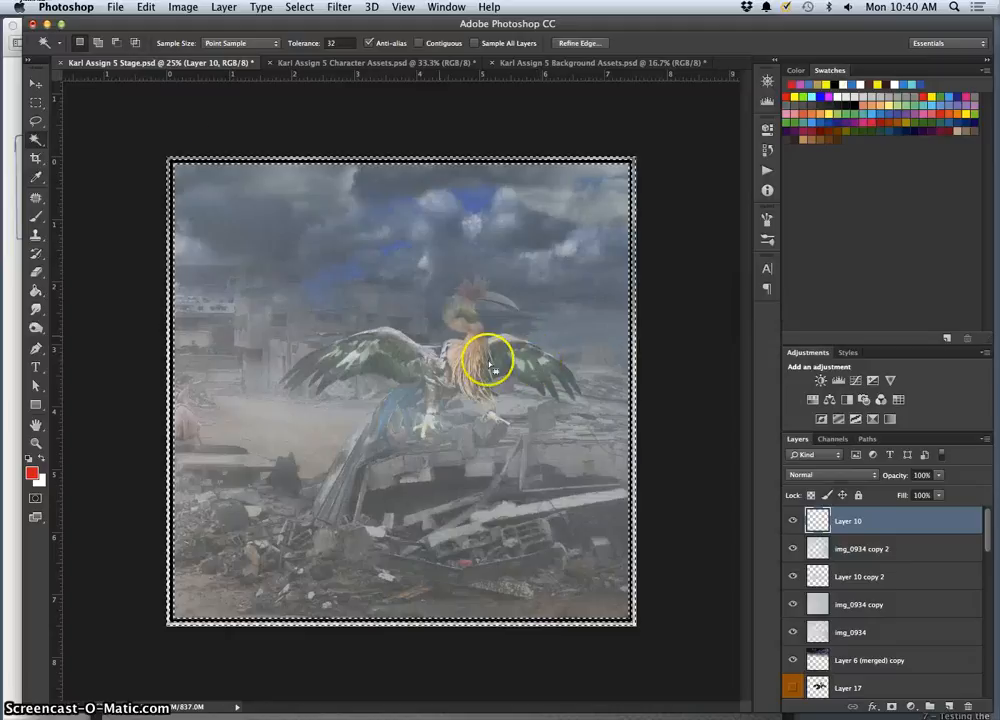
Select the transparent border outside the Layer 10 frame using a contiguous Magic Wand, fill it with black at 100% opacity and deselect.
{"action": "left_click", "coordinate": [299, 7]}
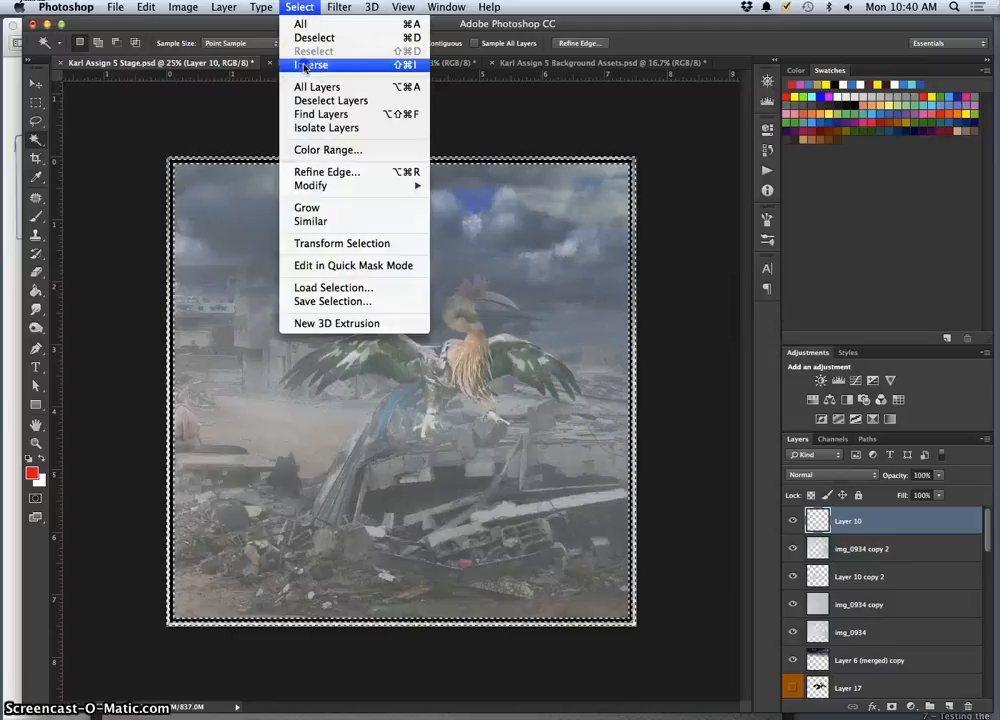
{"action": "left_click", "coordinate": [300, 65]}
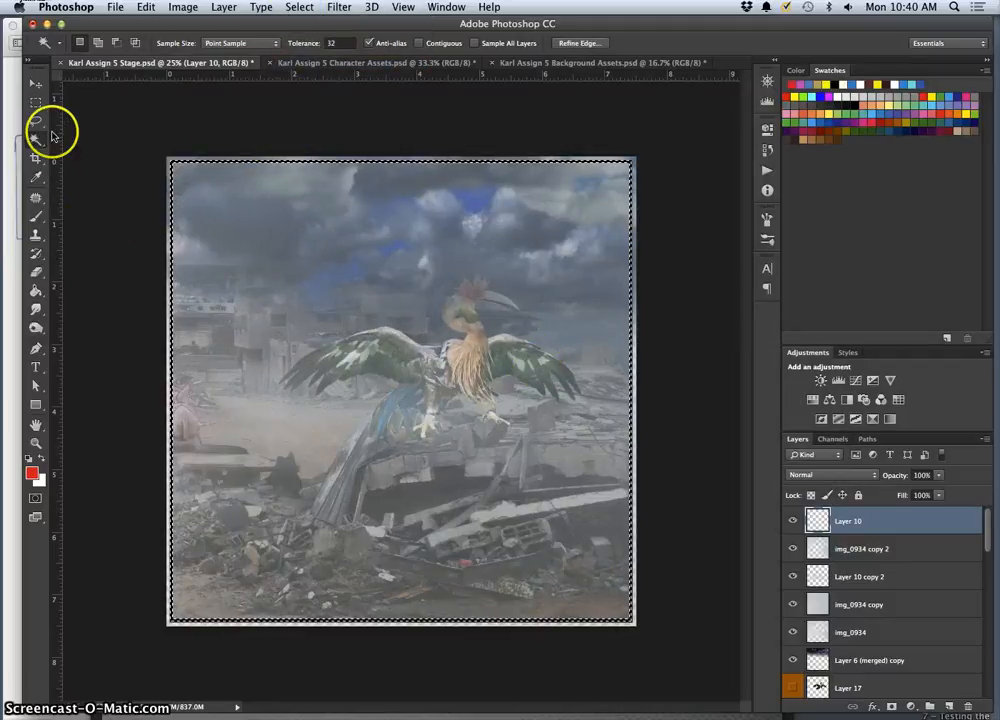
{"action": "left_click", "coordinate": [420, 43]}
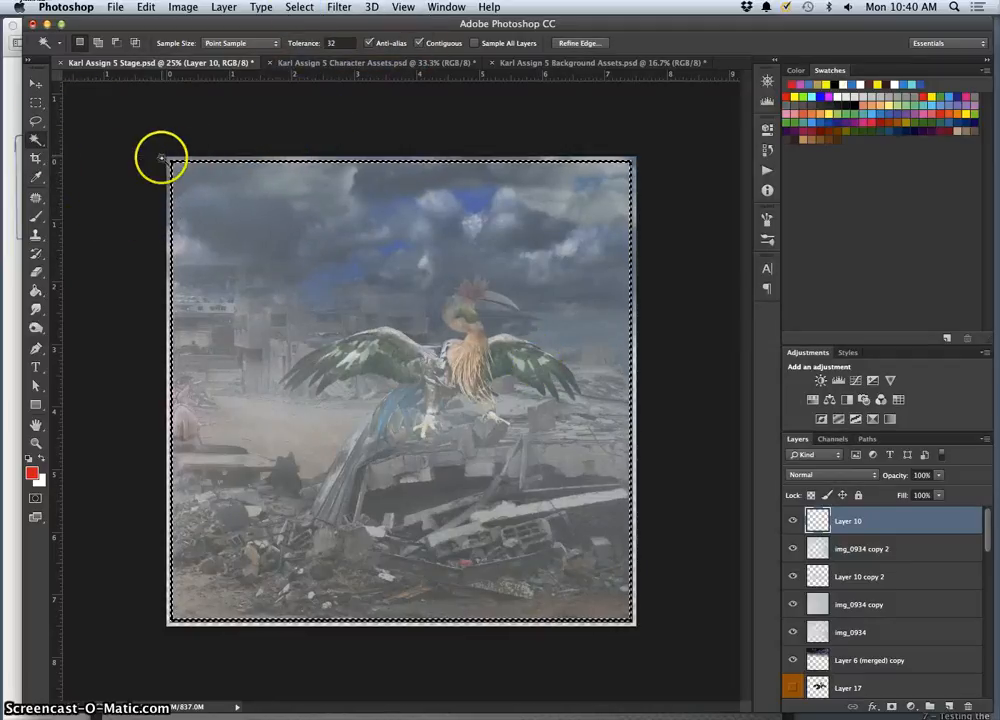
{"action": "left_click", "coordinate": [146, 7]}
{"action": "left_click", "coordinate": [176, 221]}
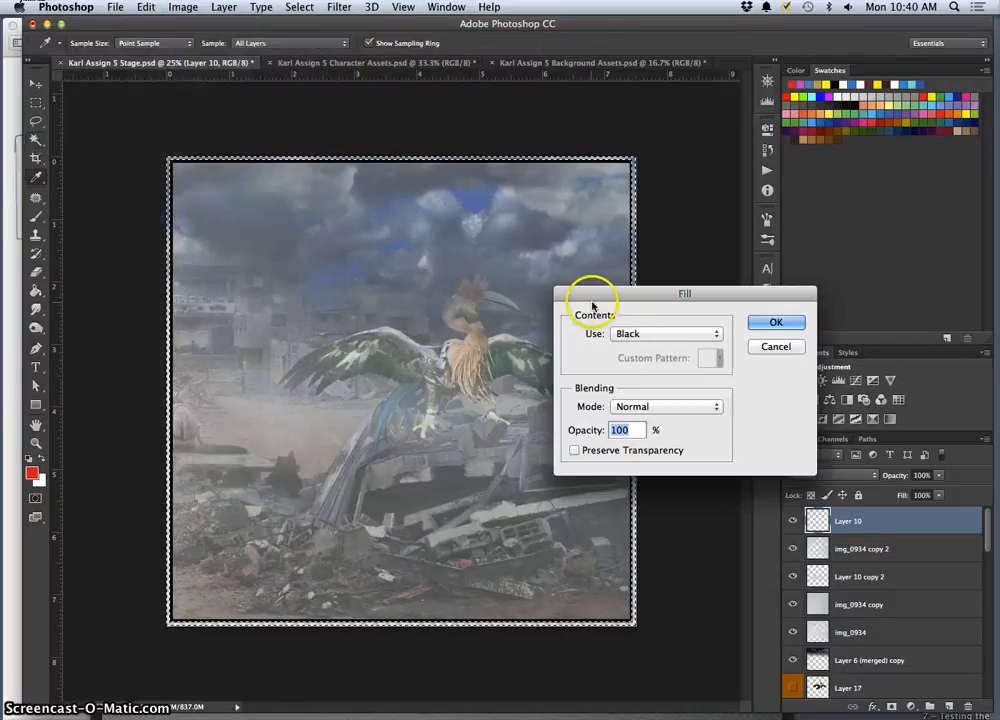
{"action": "left_click", "coordinate": [641, 334]}
{"action": "left_click", "coordinate": [641, 334]}
{"action": "left_click", "coordinate": [776, 322]}
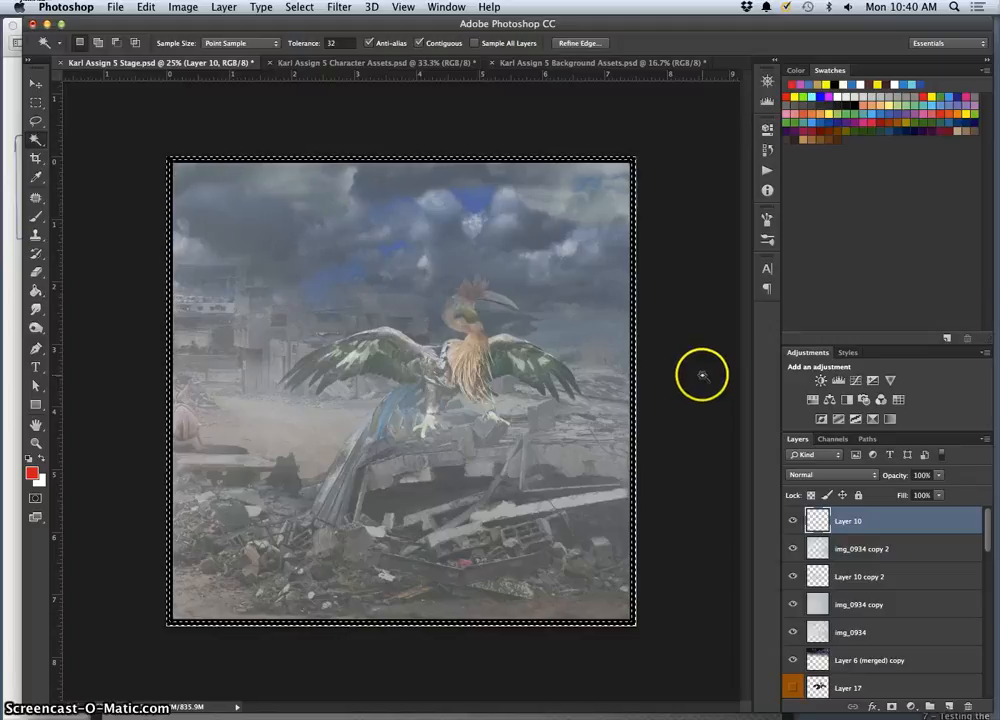
{"action": "key", "text": "super+d"}
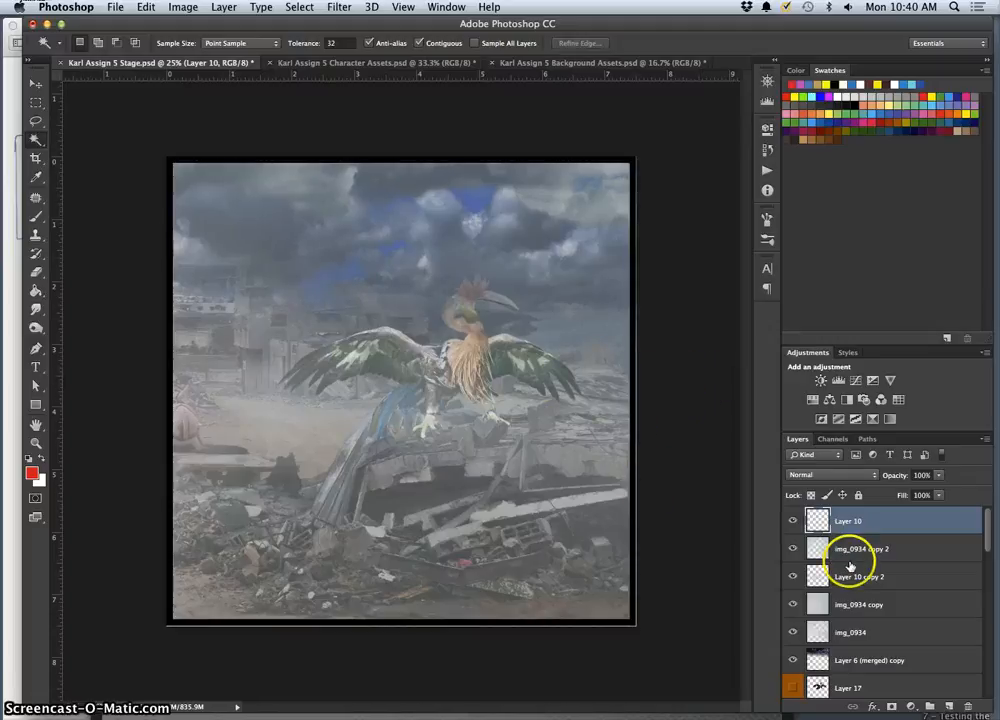
Check Layer 10 by toggling its visibility and set its colour label to Gray.
{"action": "left_click", "coordinate": [795, 520]}
{"action": "left_click", "coordinate": [795, 520]}
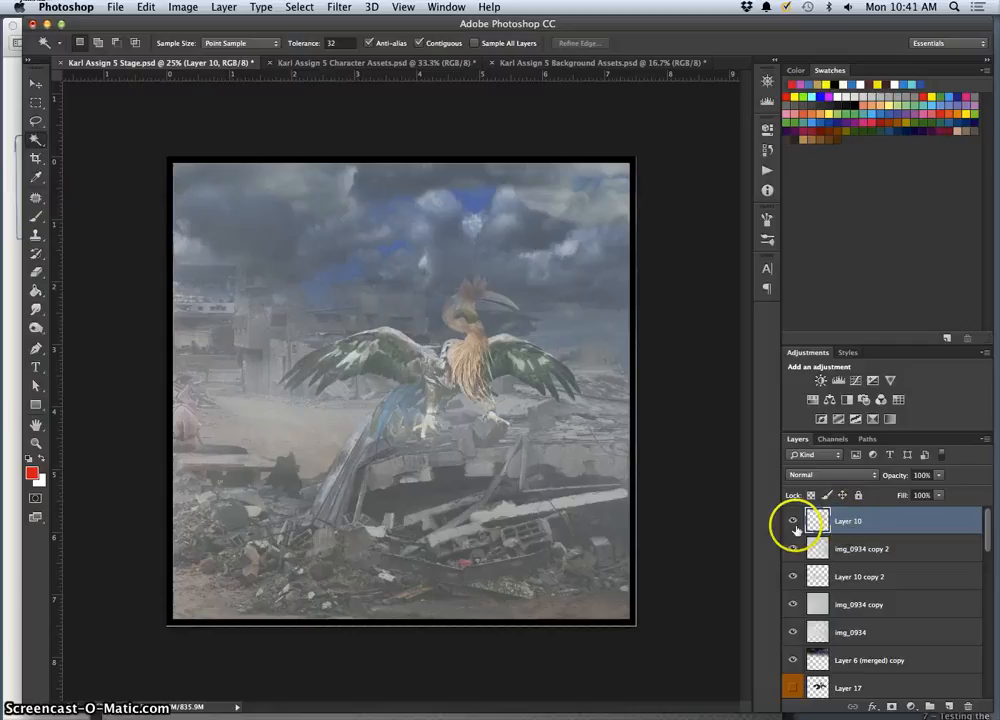
{"action": "right_click", "coordinate": [794, 524]}
{"action": "left_click", "coordinate": [848, 655]}
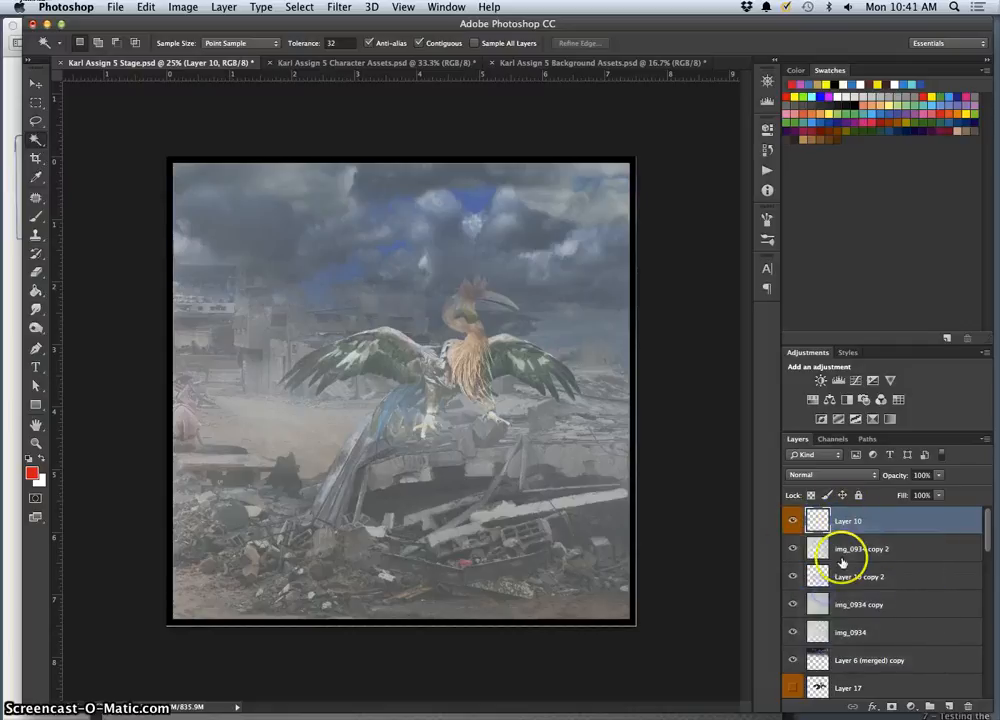
{"action": "right_click", "coordinate": [794, 522]}
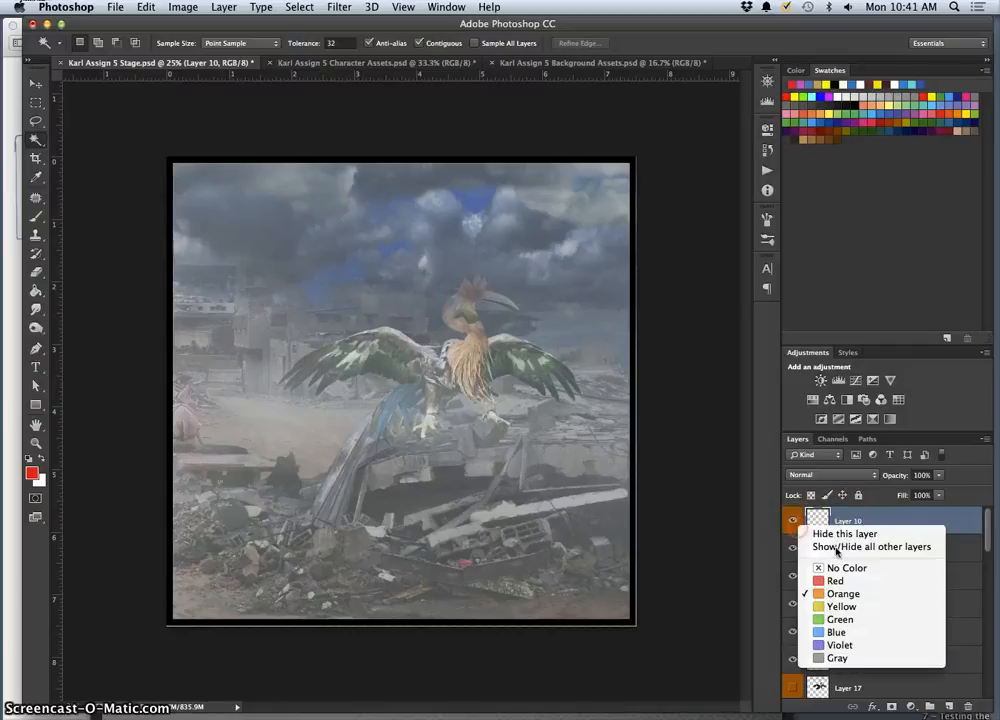
{"action": "left_click", "coordinate": [836, 657]}
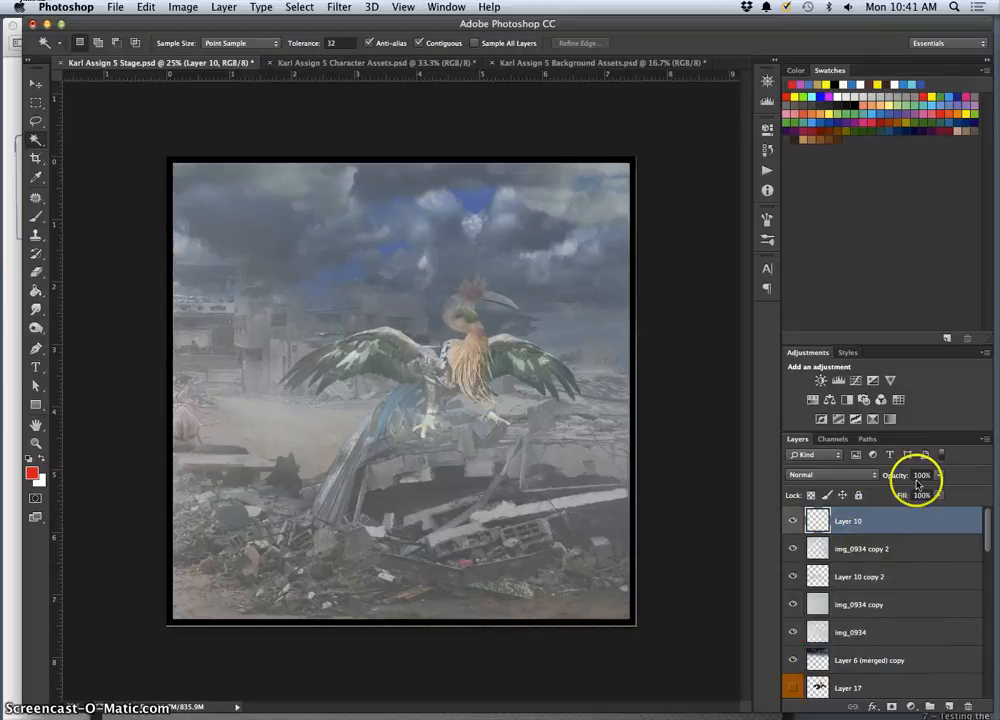
Add a Color Balance adjustment layer named "During the Storm" above Layer 10, keeping its tone on Midtones.
{"action": "left_click", "coordinate": [224, 8]}
{"action": "mouse_move", "coordinate": [286, 152]}
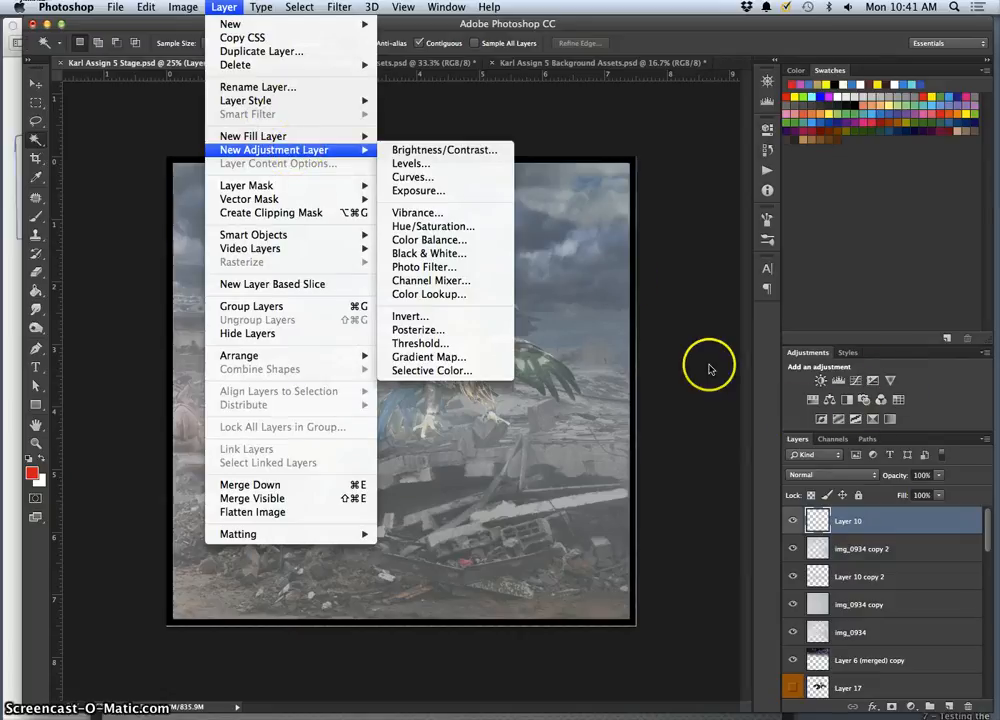
{"action": "left_click", "coordinate": [445, 242]}
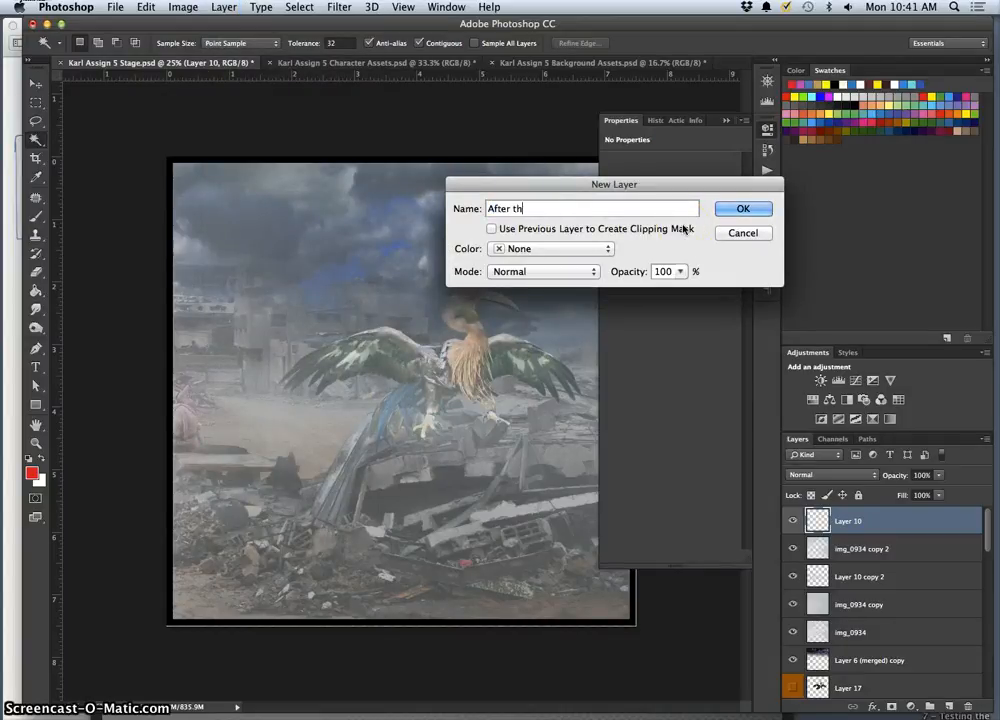
{"action": "type", "text": "After the S"}
{"action": "type", "text": "r"}
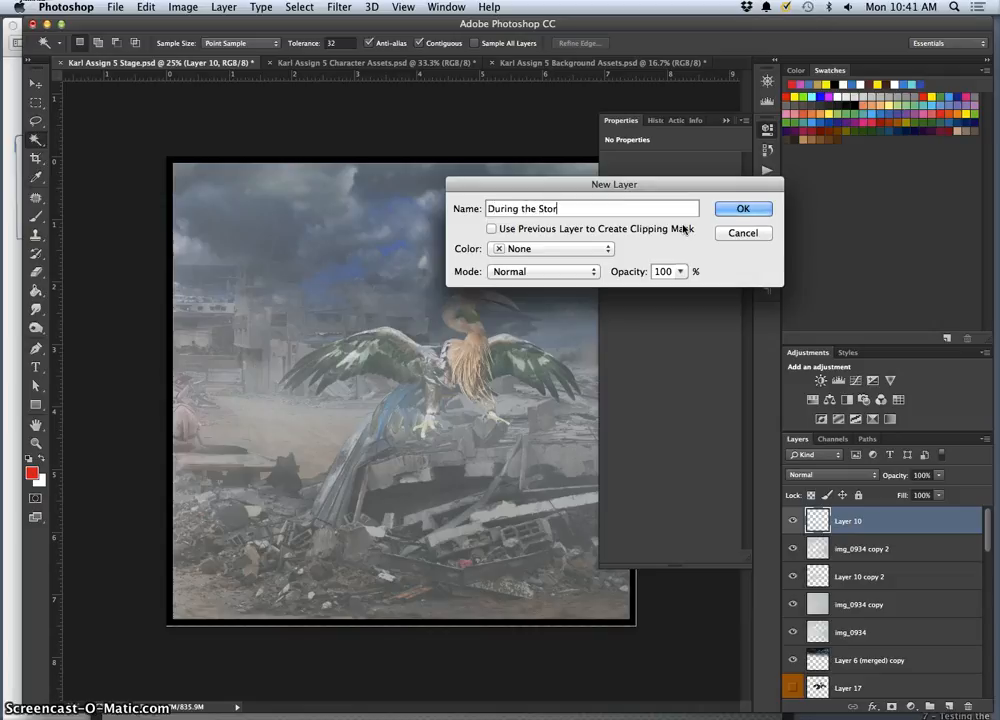
{"action": "left_click", "coordinate": [766, 209]}
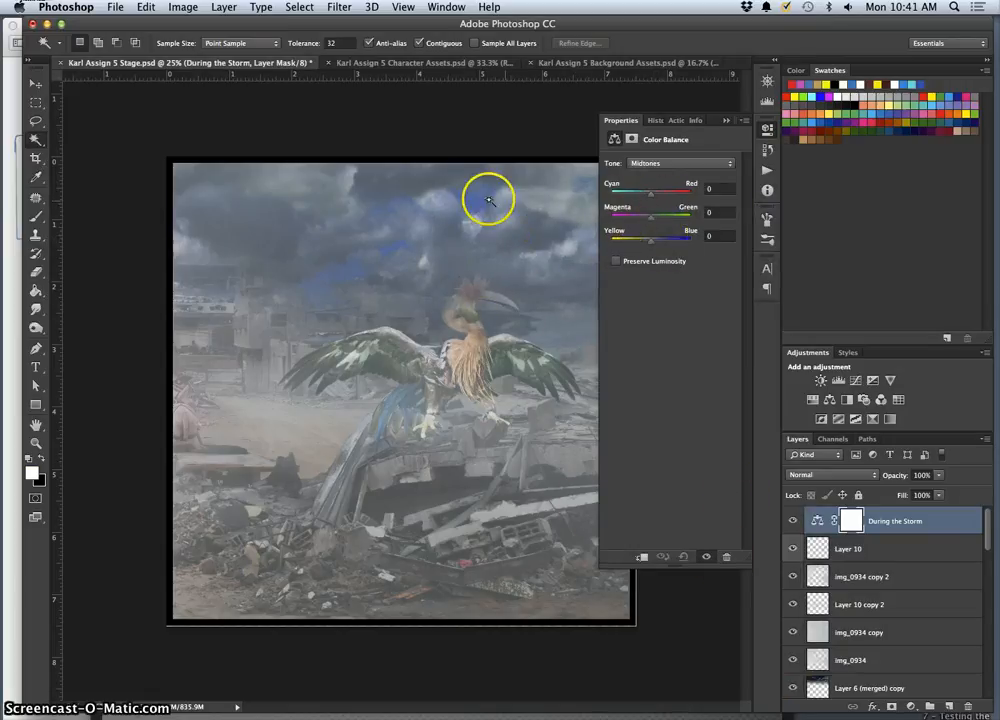
{"action": "left_click", "coordinate": [652, 164]}
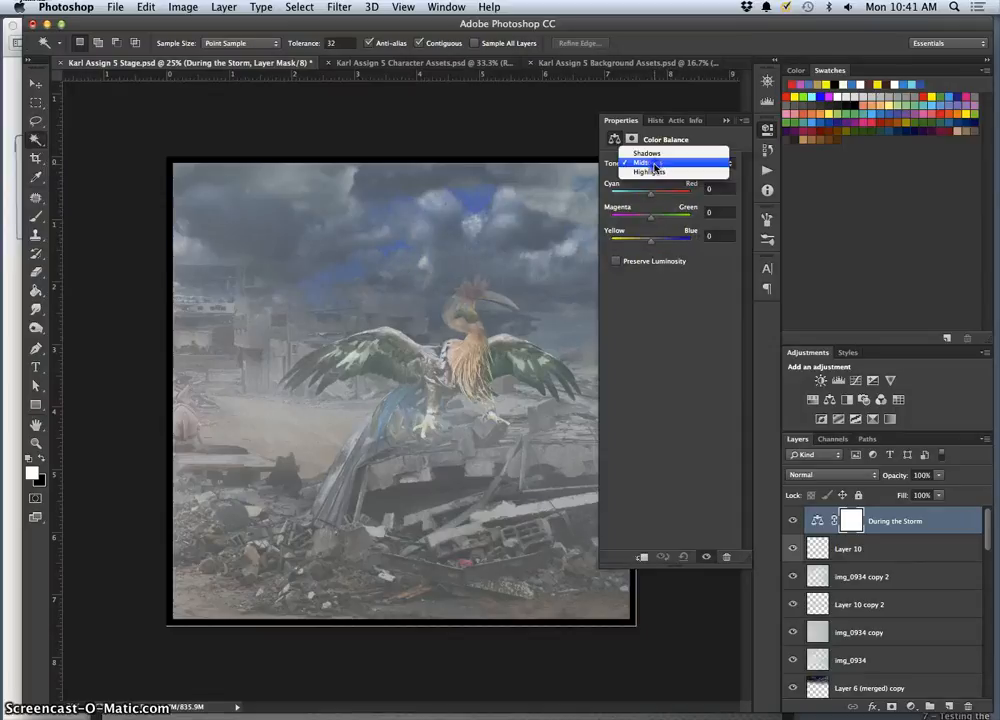
{"action": "left_click", "coordinate": [654, 164]}
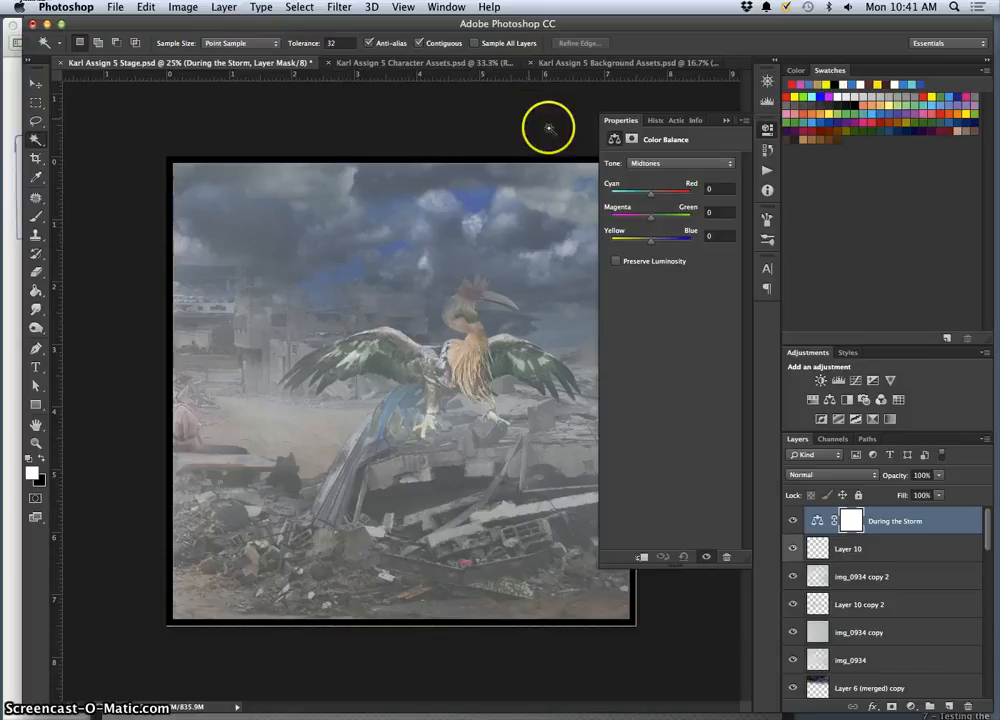
Add a Hue/Saturation adjustment layer named "During the Storm" above the Color Balance layer.
{"action": "left_click", "coordinate": [222, 8]}
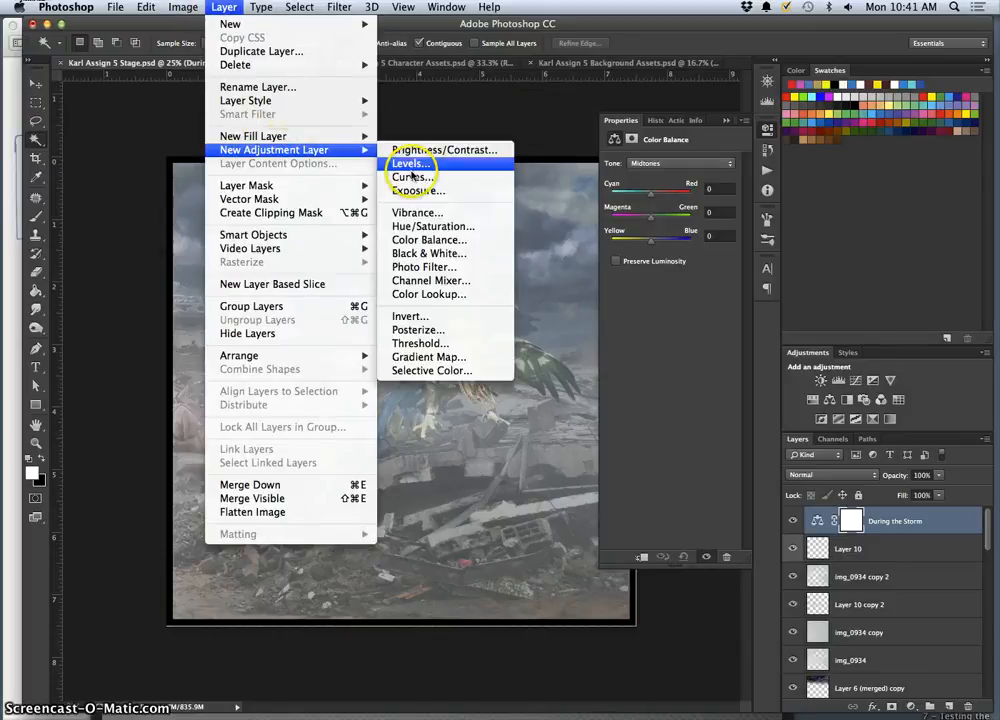
{"action": "left_click", "coordinate": [437, 228]}
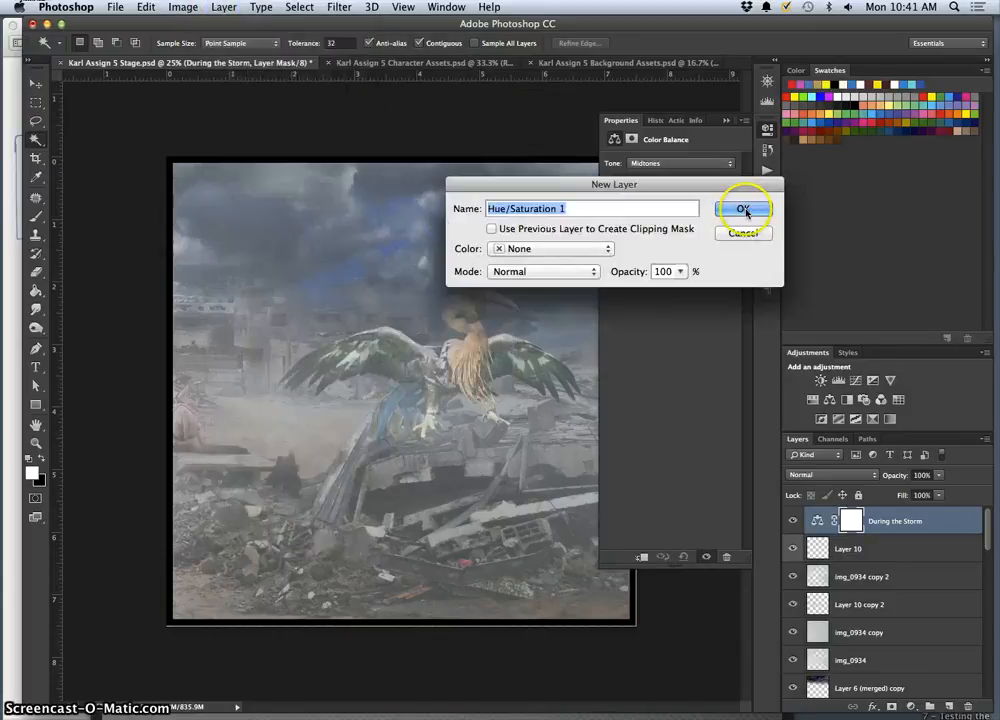
{"action": "type", "text": "Duri"}
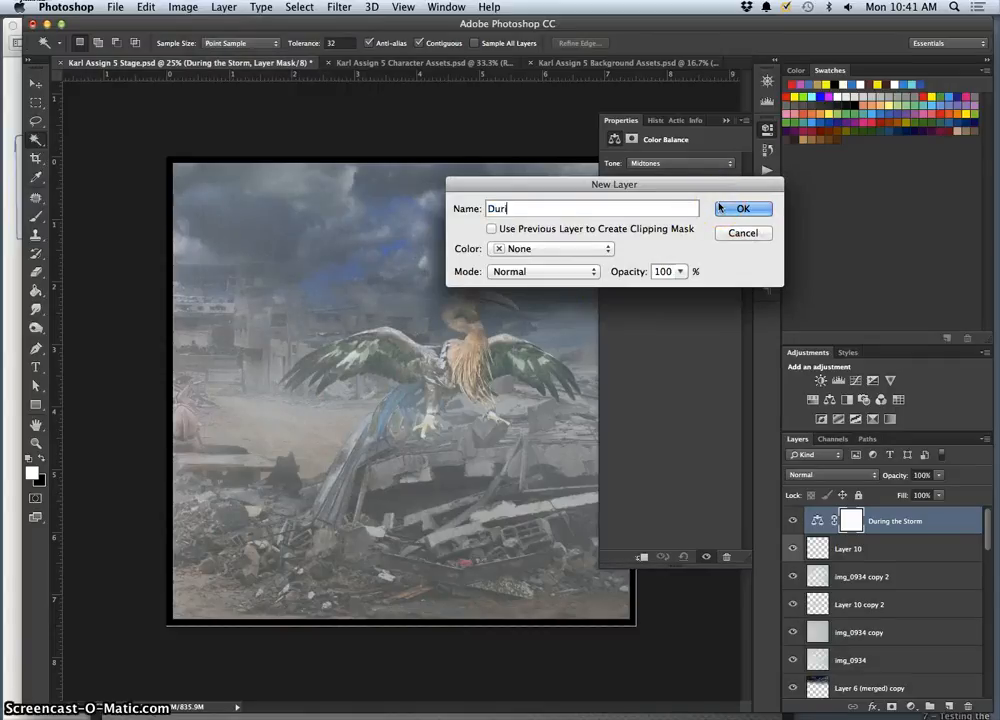
{"action": "type", "text": "ng the Storm"}
{"action": "left_click", "coordinate": [719, 207]}
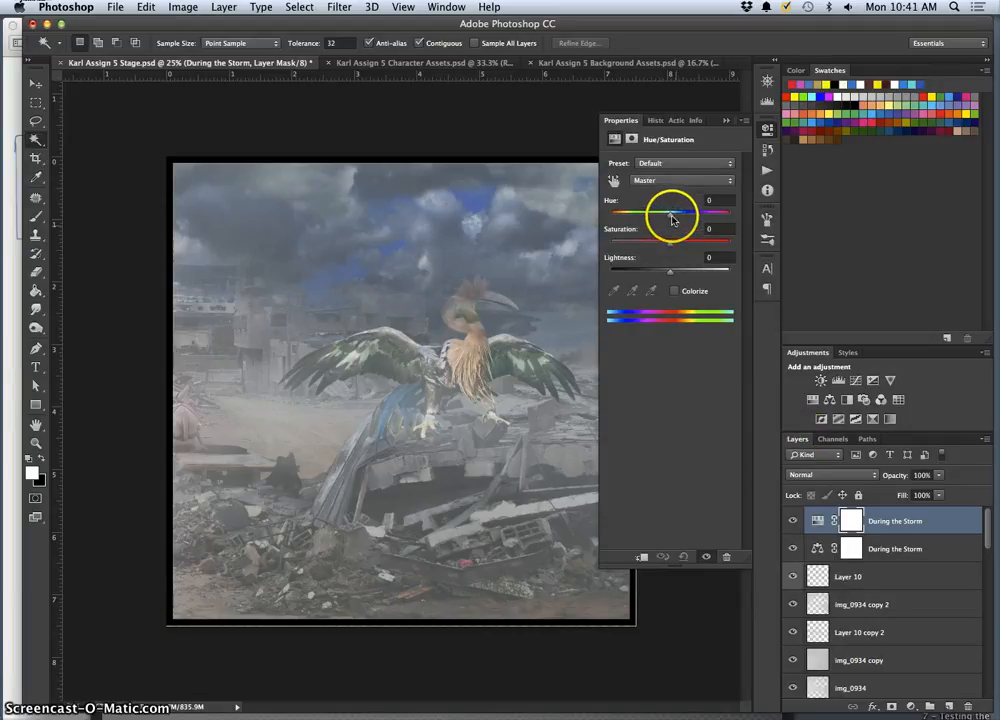
Mute the Blues in the Hue/Saturation layer by setting saturation to -52 and lightness to -24.
{"action": "left_click", "coordinate": [665, 182]}
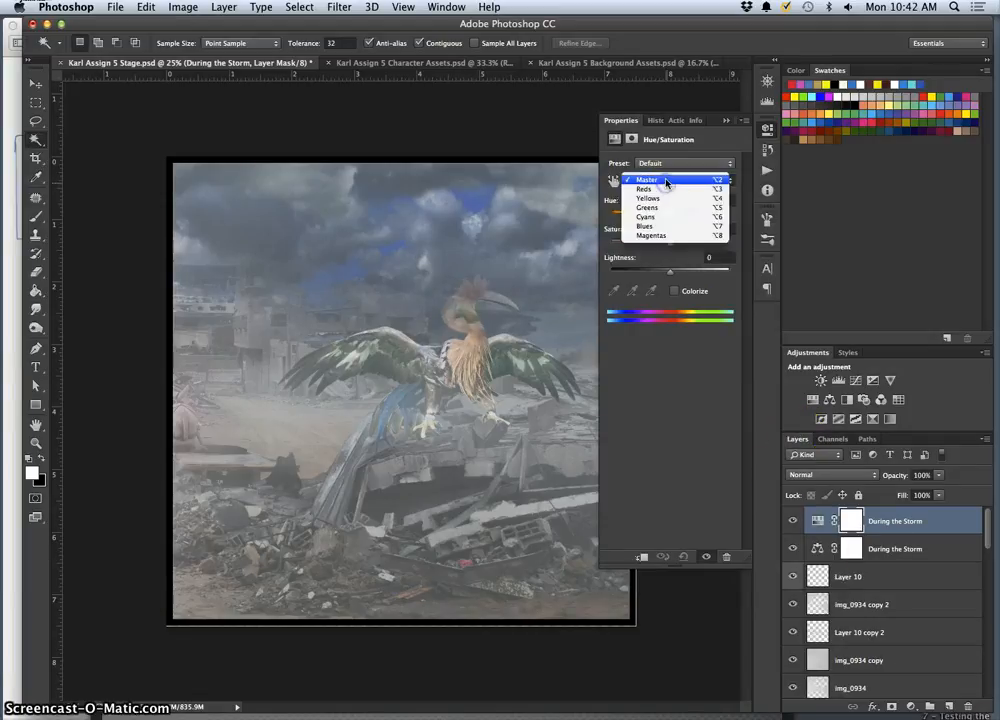
{"action": "left_click", "coordinate": [667, 231]}
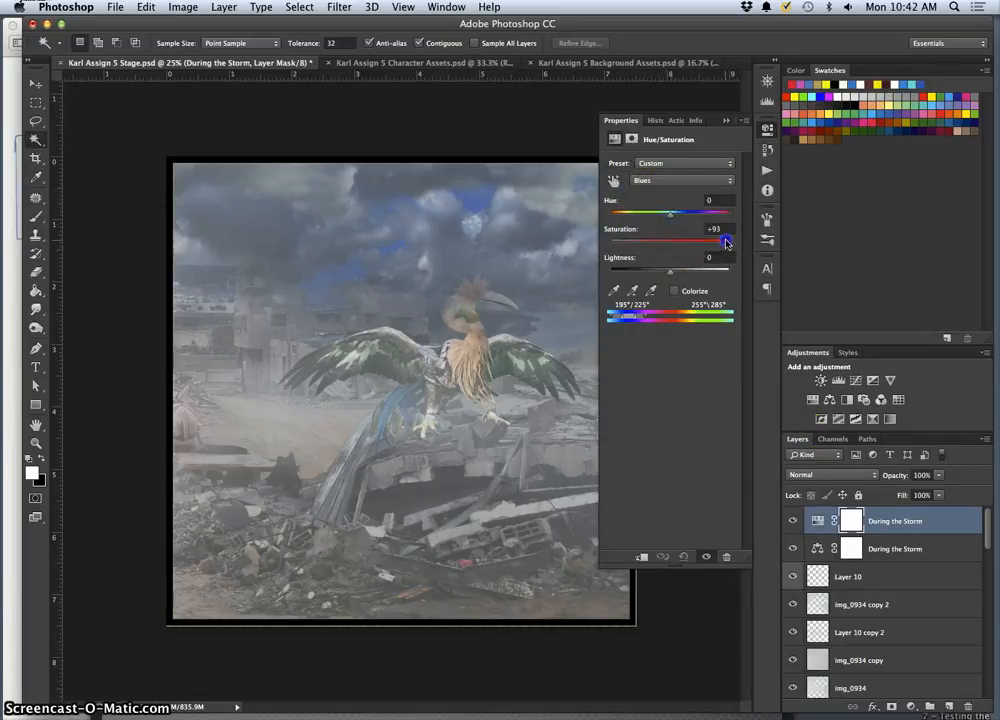
{"action": "left_click_drag", "start_coordinate": [726, 244], "coordinate": [659, 250]}
{"action": "left_click_drag", "start_coordinate": [670, 274], "coordinate": [677, 272]}
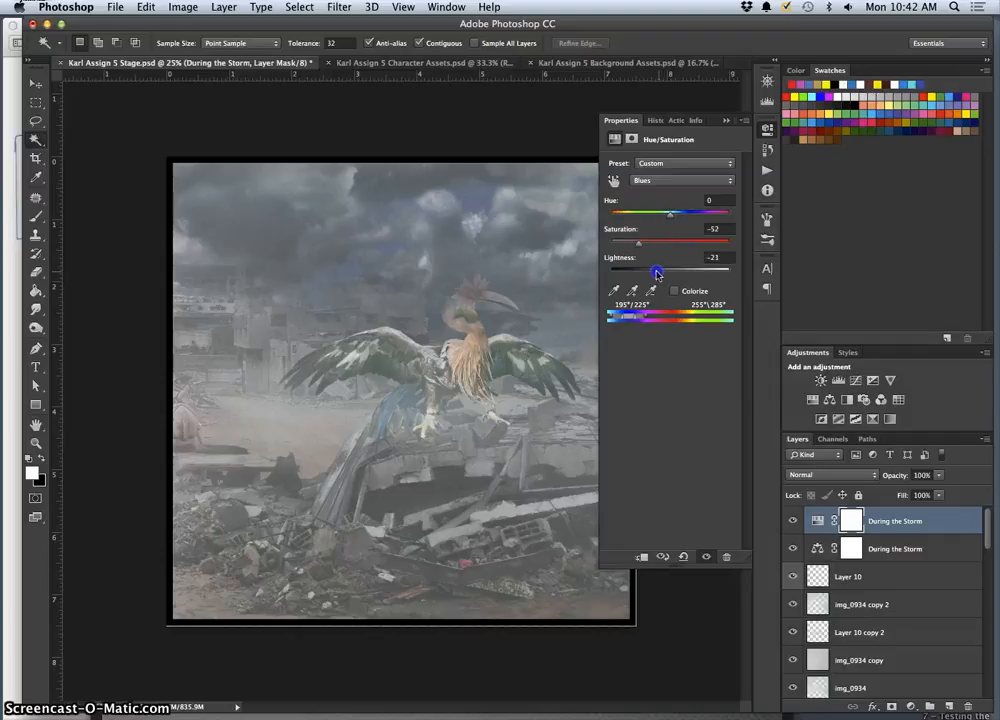
{"action": "left_click", "coordinate": [676, 185]}
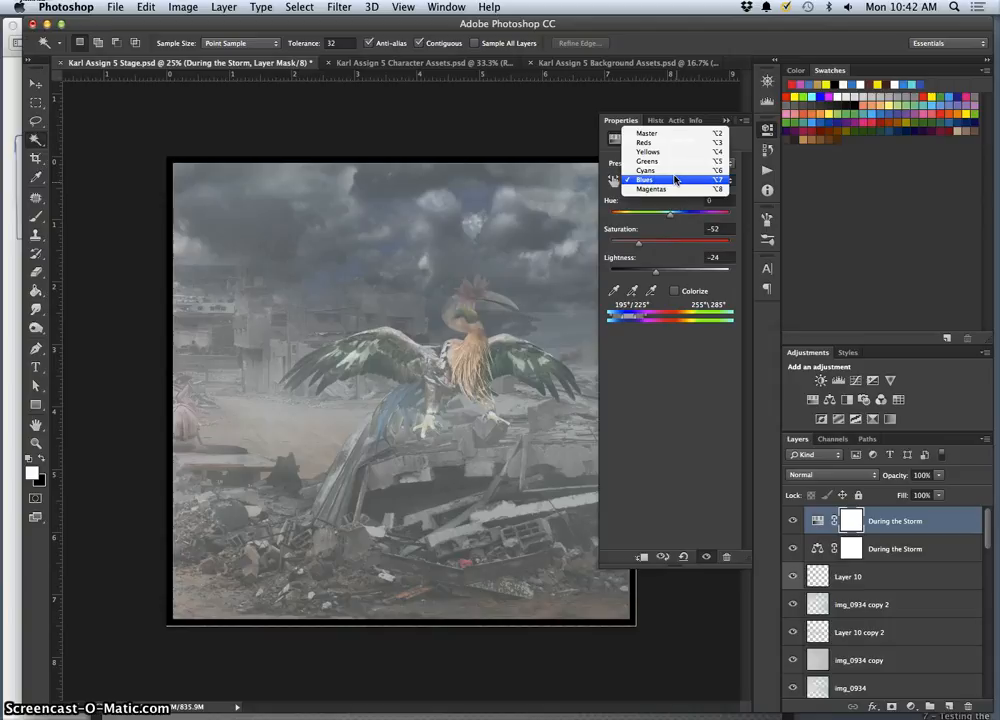
{"action": "left_click", "coordinate": [656, 381]}
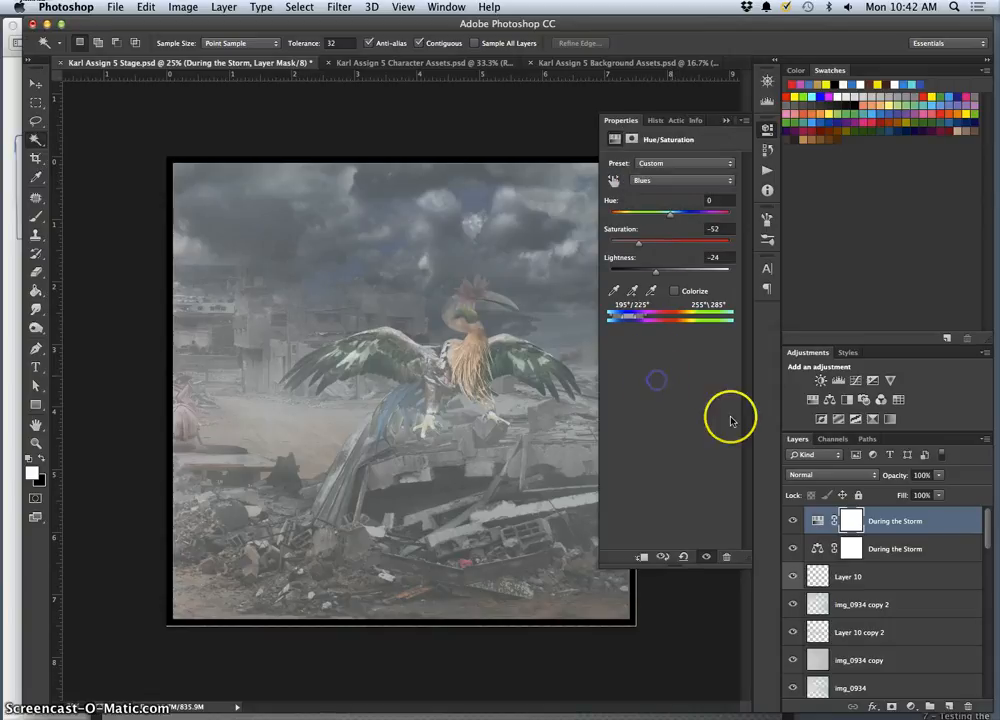
Tint the Color Balance layer with Midtones Cyan-Red -19 and Shadows Cyan-Red -18, Magenta-Green -11 and Yellow-Blue +44.
{"action": "left_click", "coordinate": [888, 558]}
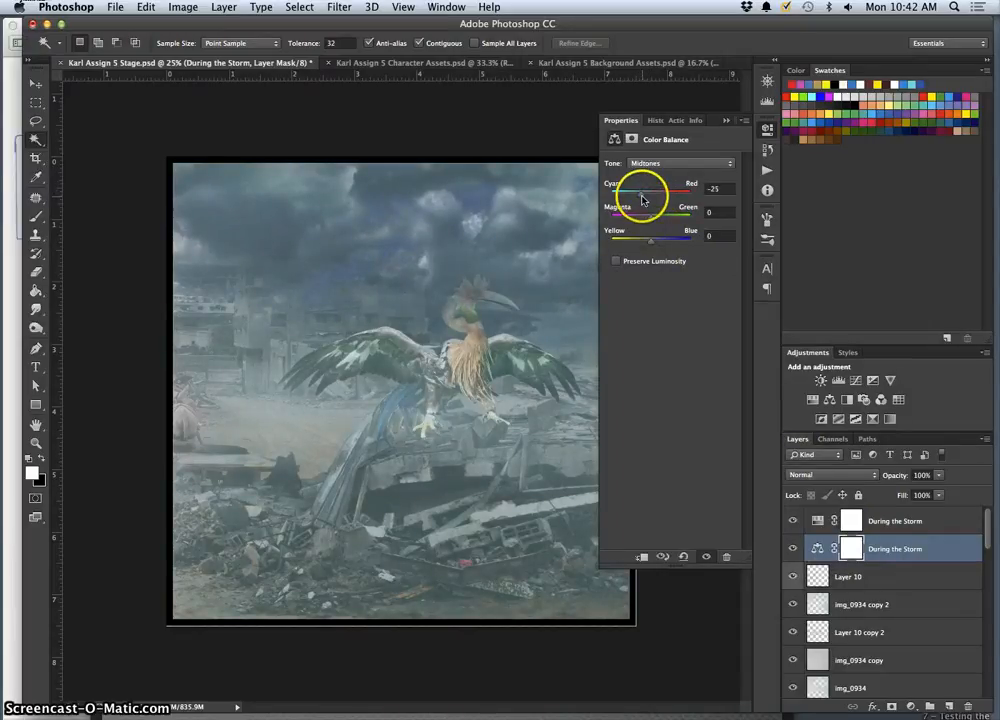
{"action": "left_click", "coordinate": [656, 163]}
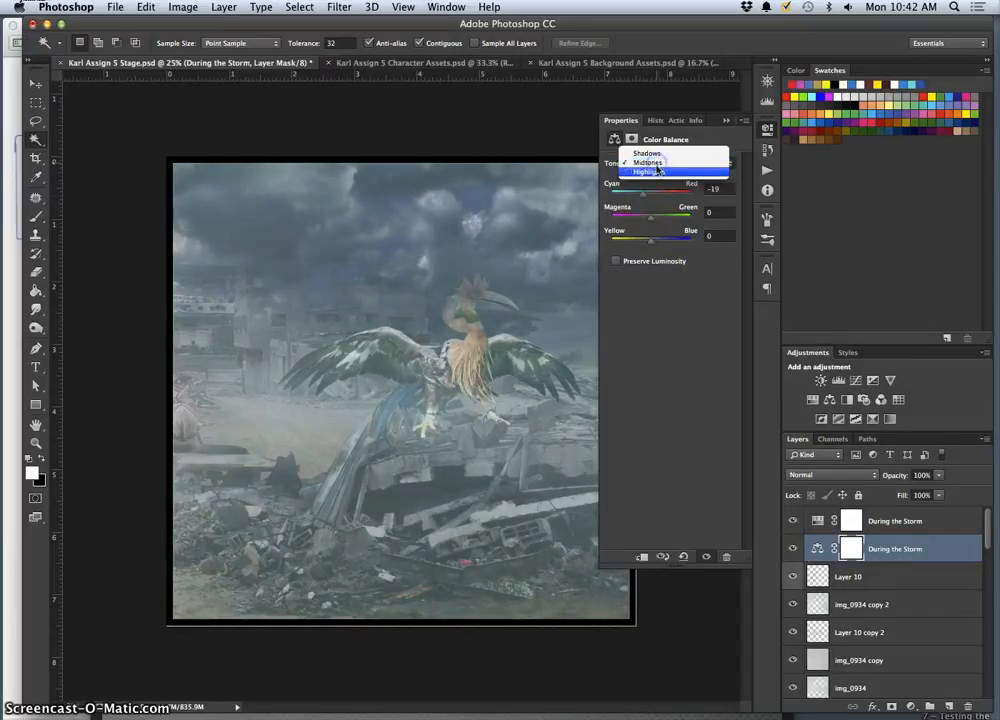
{"action": "left_click", "coordinate": [652, 152]}
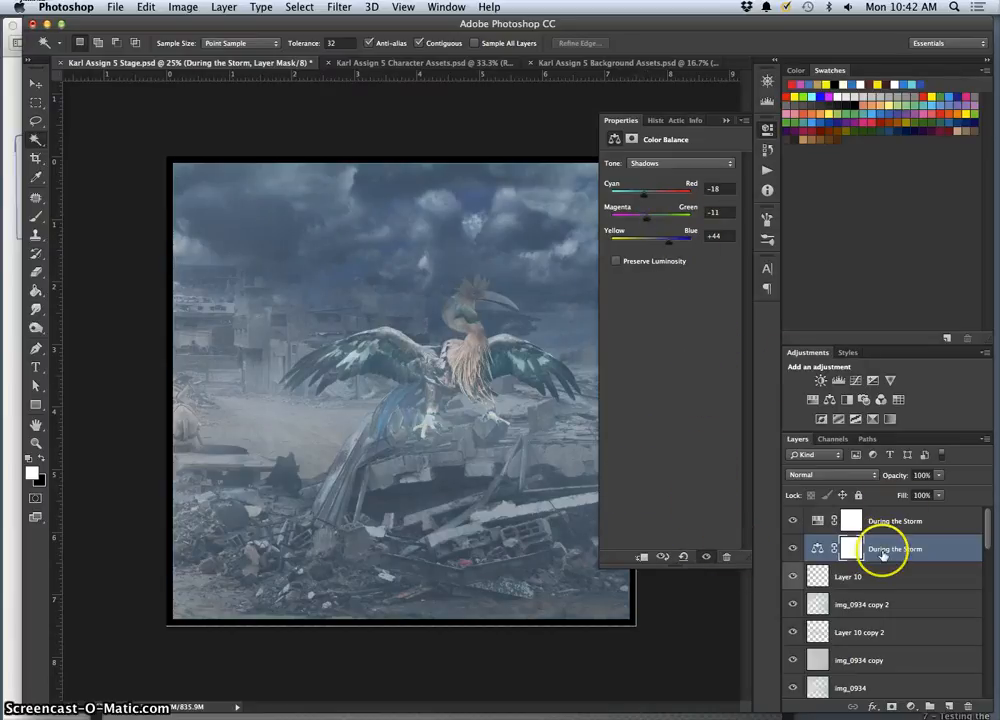
Rename Layer 10 as "FILM BORDER" and collapse the adjustment properties.
{"action": "double_click", "coordinate": [849, 577]}
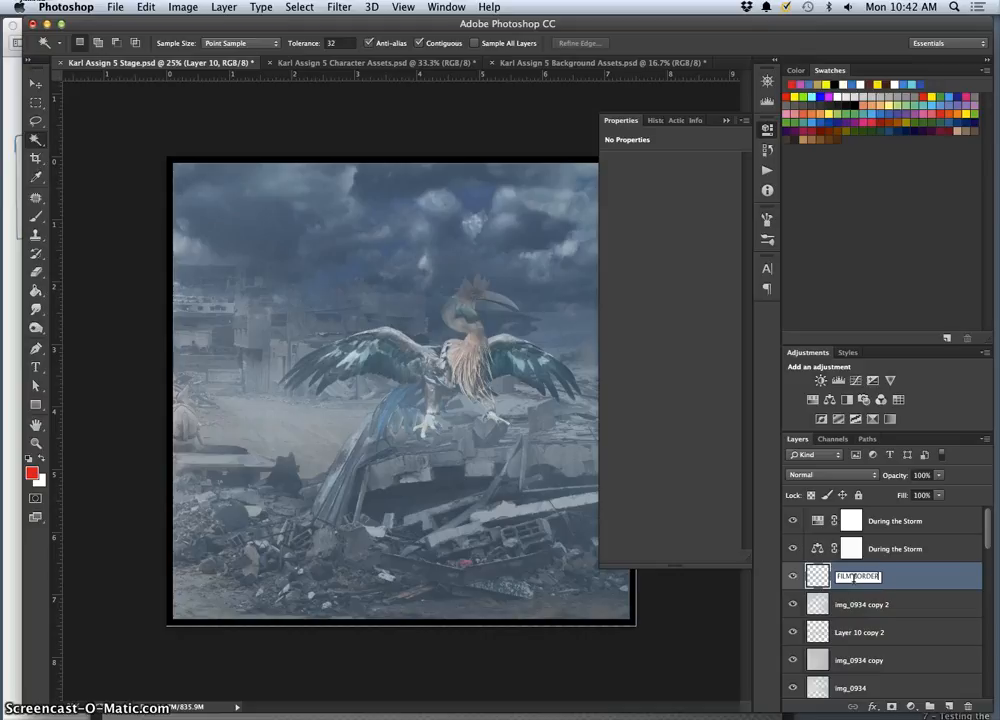
{"action": "left_click", "coordinate": [911, 576]}
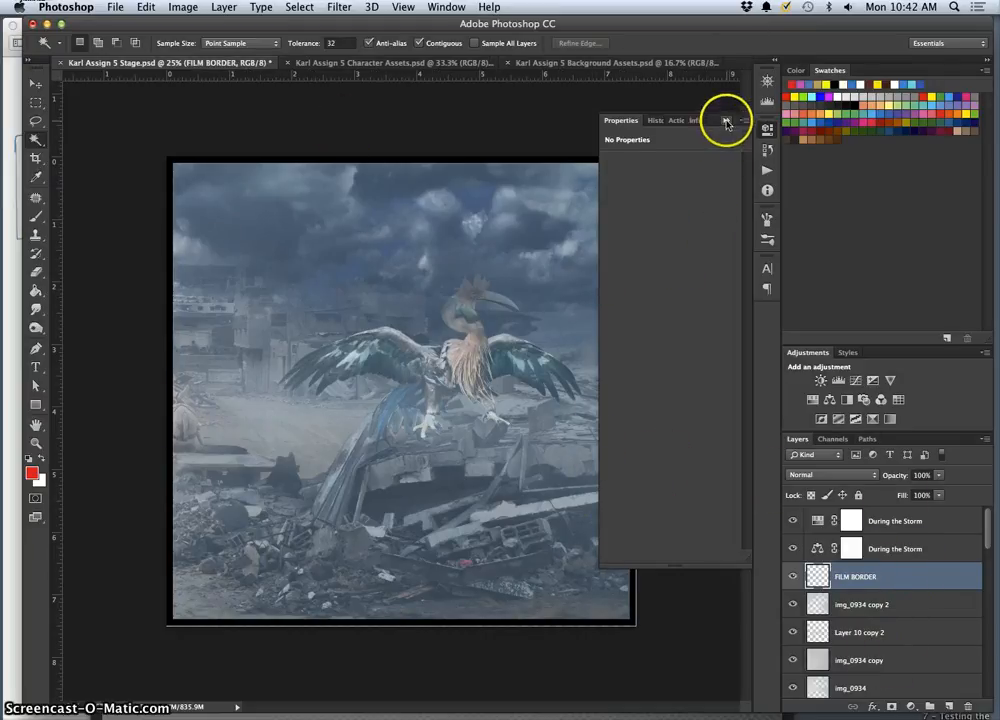
{"action": "left_click", "coordinate": [727, 121]}
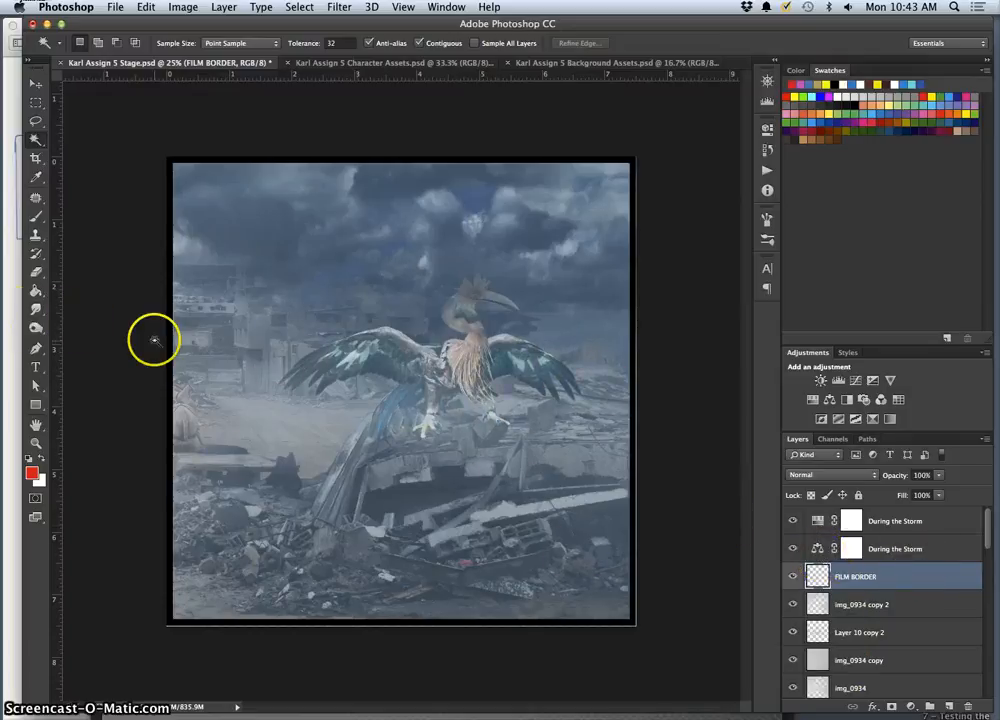
Review the dark and stormy frame of the storyboard sketches in Preview and bring up the Google Chrome window.
{"action": "left_click", "coordinate": [8, 318]}
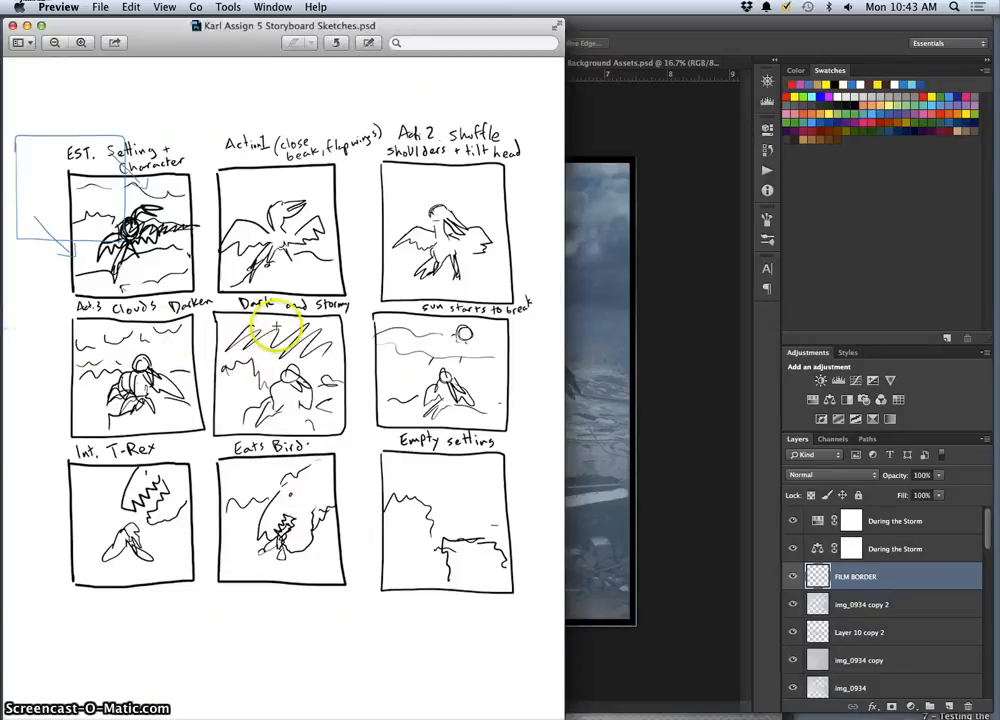
{"action": "left_click", "coordinate": [592, 337]}
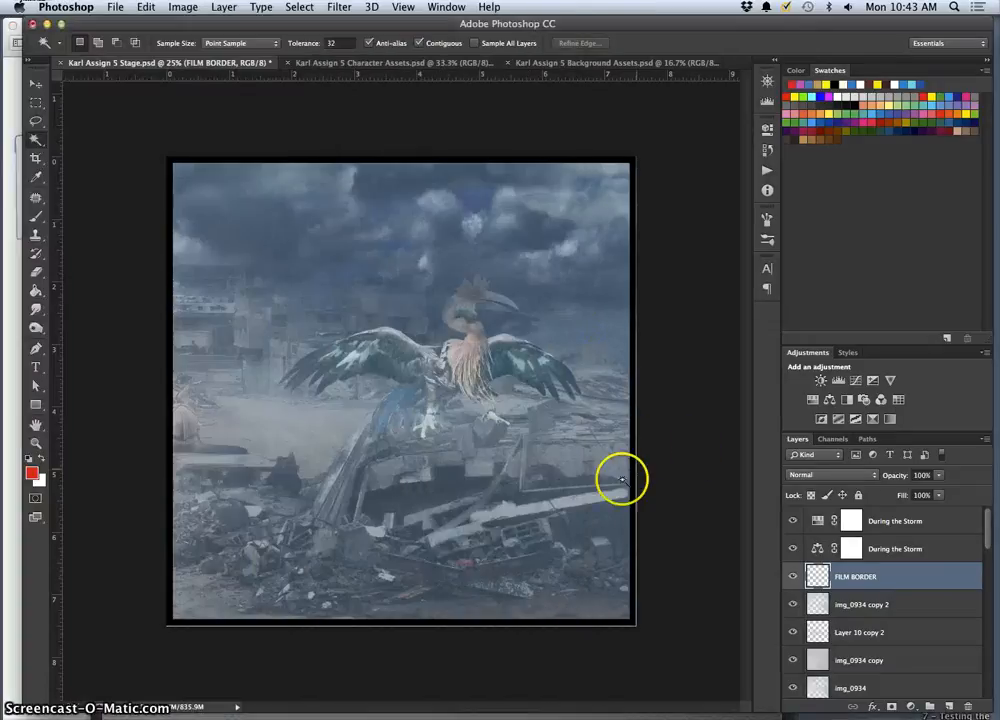
{"action": "mouse_move", "coordinate": [594, 715]}
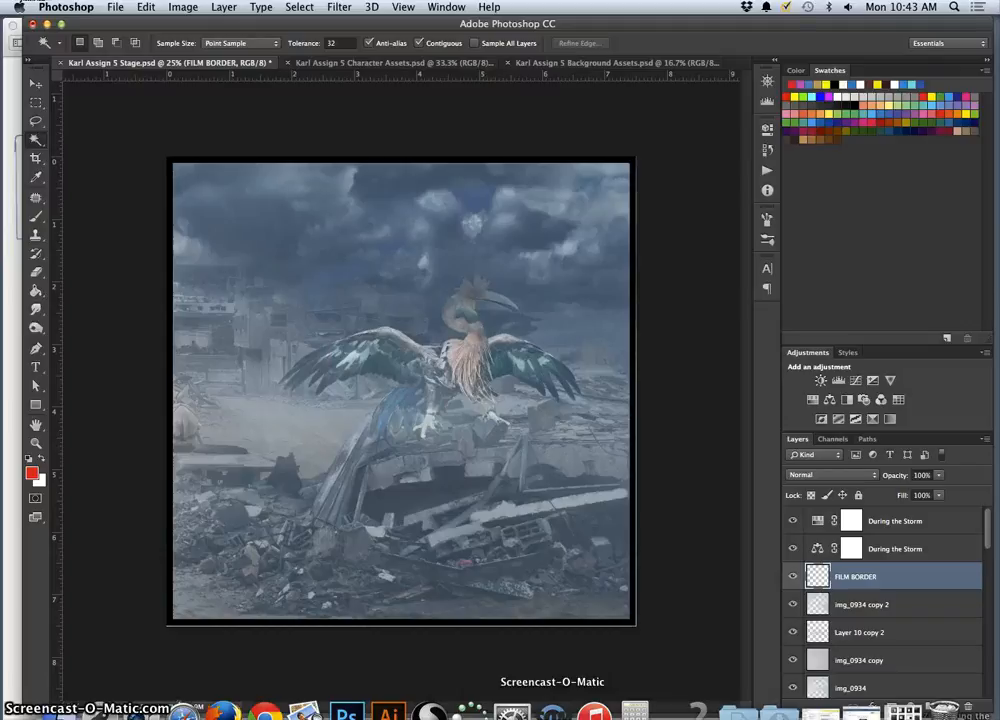
{"action": "left_click", "coordinate": [265, 712]}
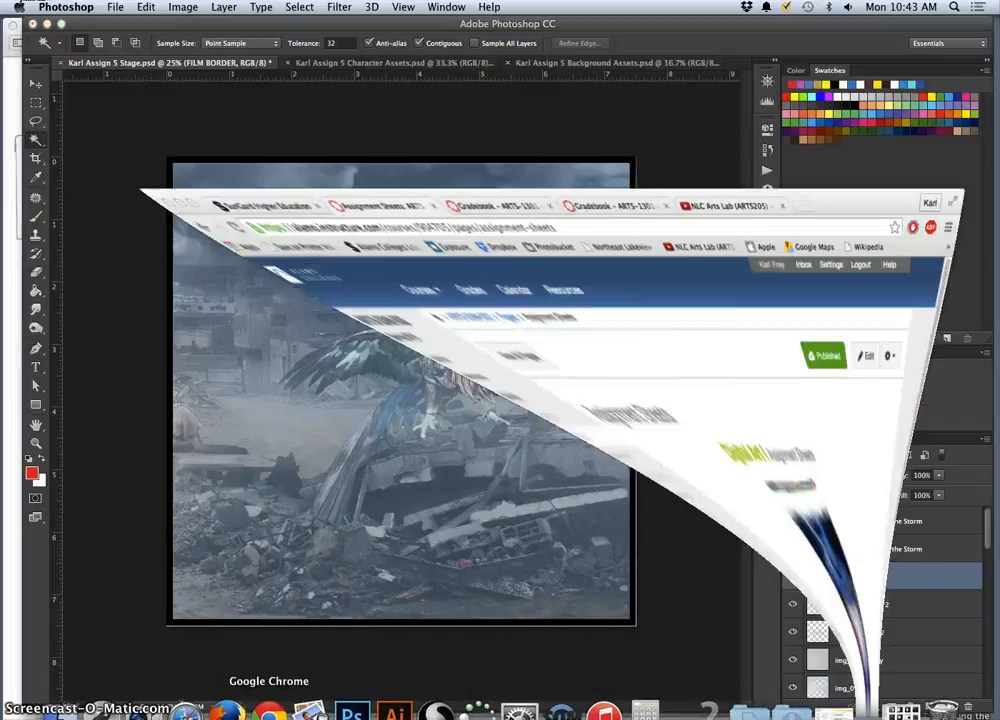
Search Google for "rain texture fills" in a new browser tab.
{"action": "left_click", "coordinate": [787, 38]}
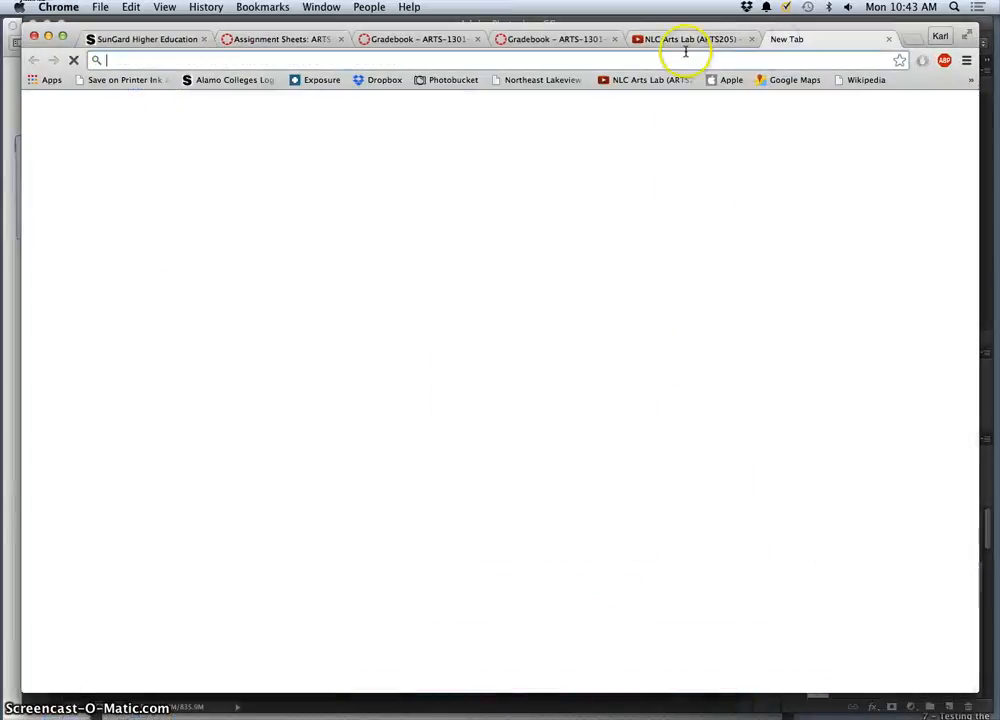
{"action": "type", "text": "r"}
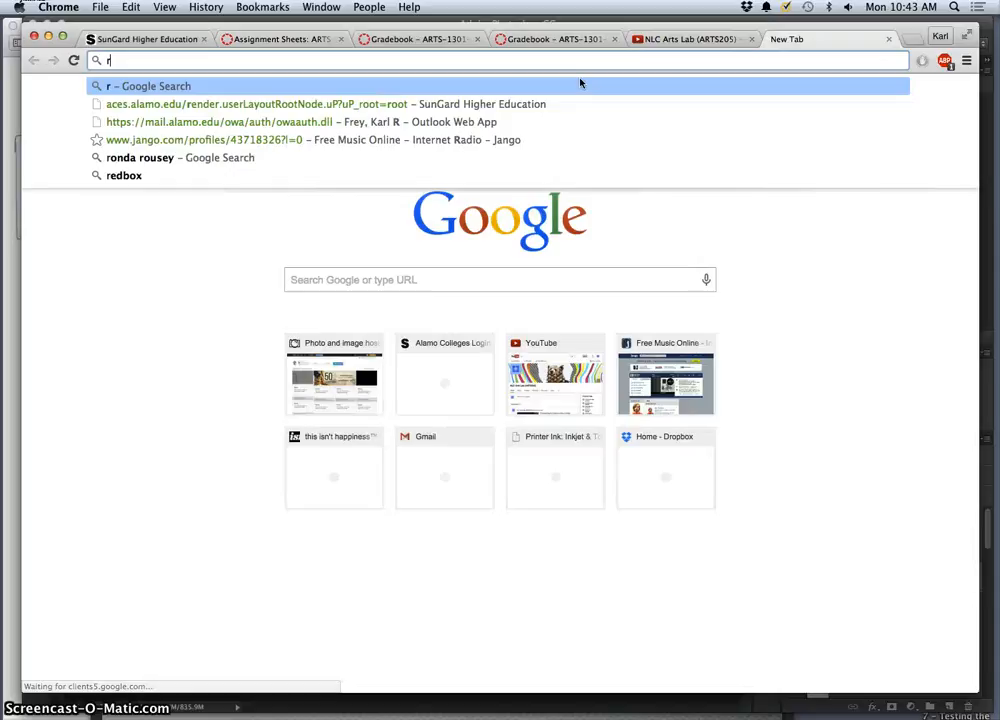
{"action": "key", "text": "BackSpace"}
{"action": "type", "text": "rain tex"}
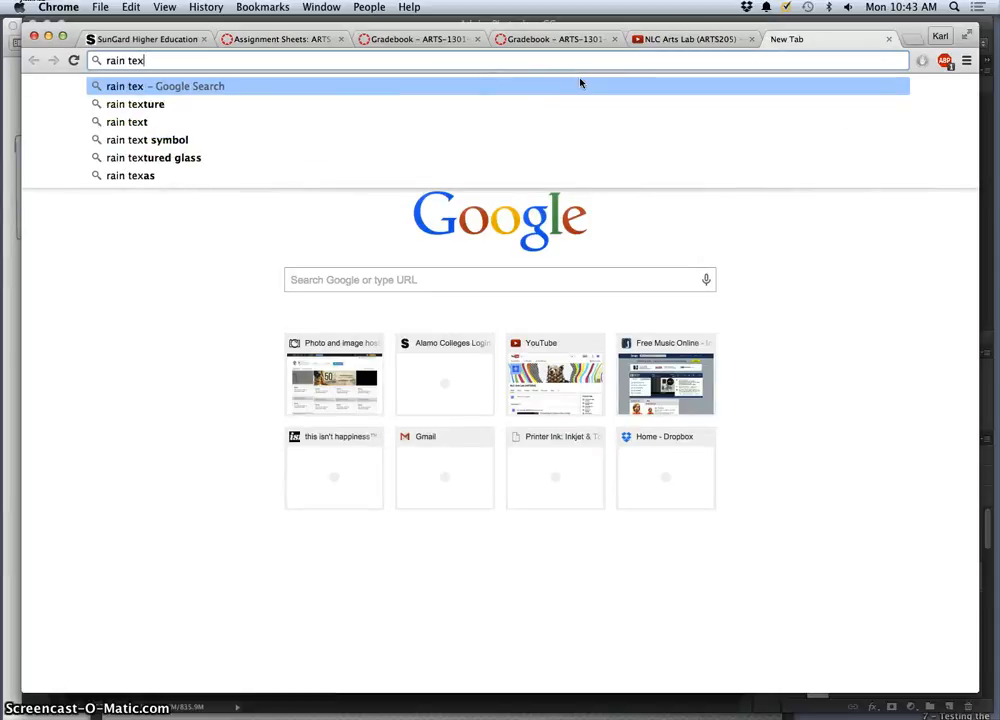
{"action": "type", "text": "ture fil"}
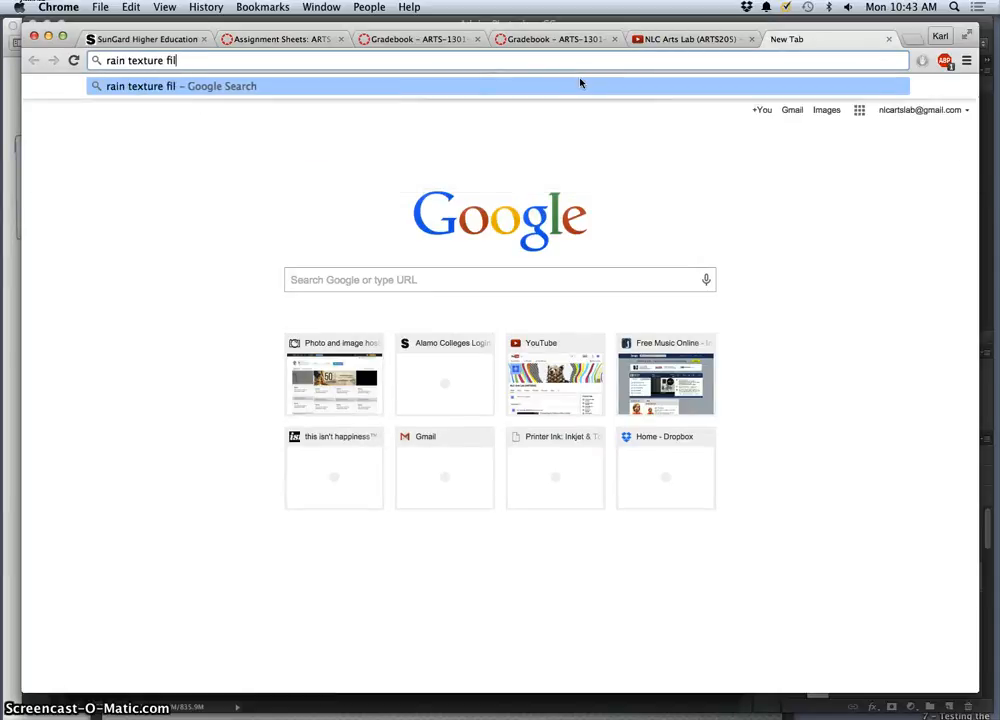
{"action": "type", "text": "ls"}
{"action": "key", "text": "Return"}
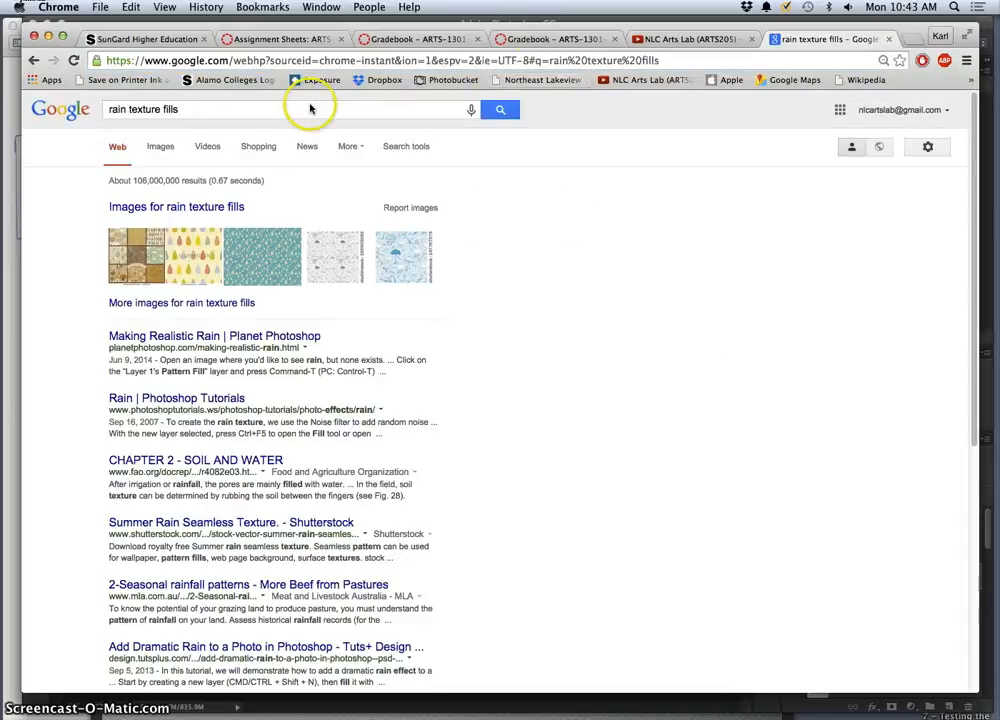
Show the image results for the rain texture search and filter them by type to Photo.
{"action": "left_click", "coordinate": [204, 207]}
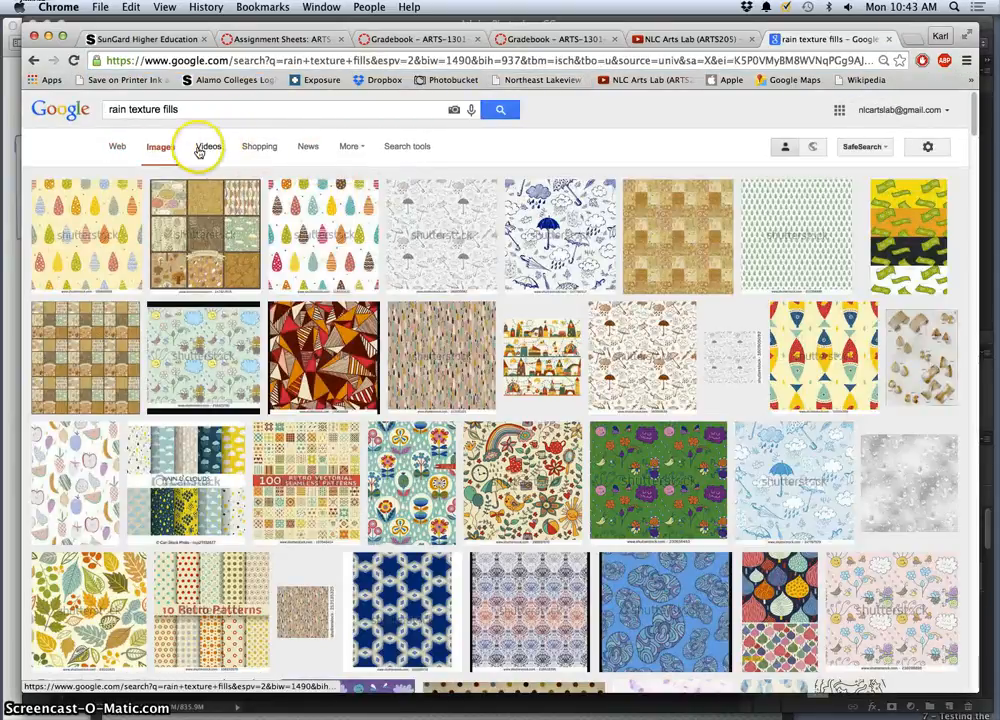
{"action": "left_click", "coordinate": [407, 147]}
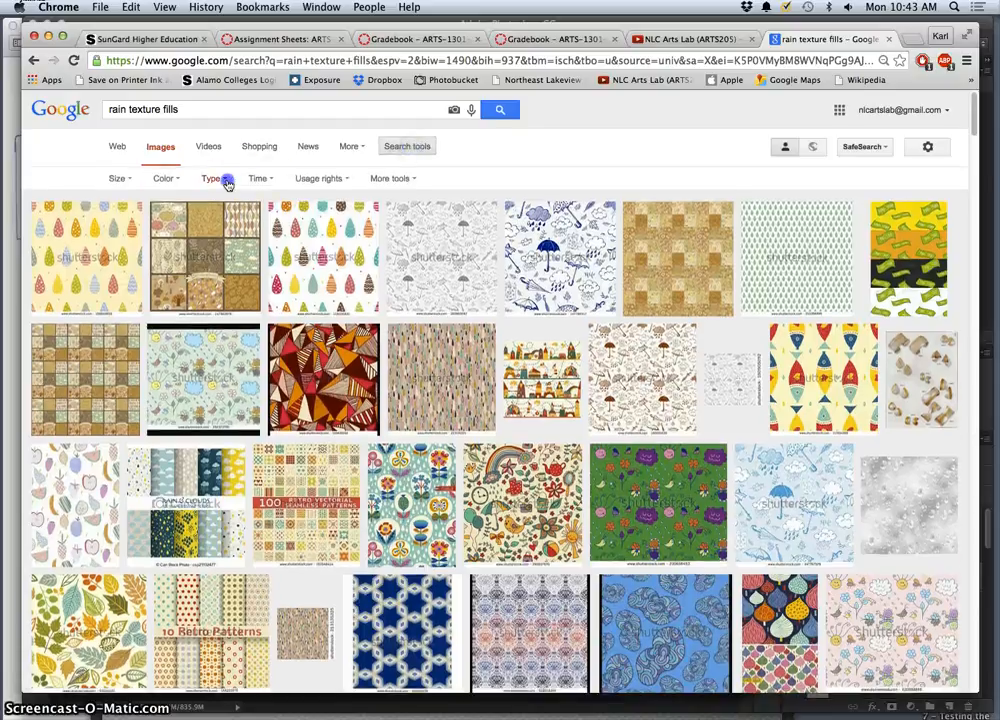
{"action": "left_click", "coordinate": [227, 183]}
{"action": "left_click", "coordinate": [306, 235]}
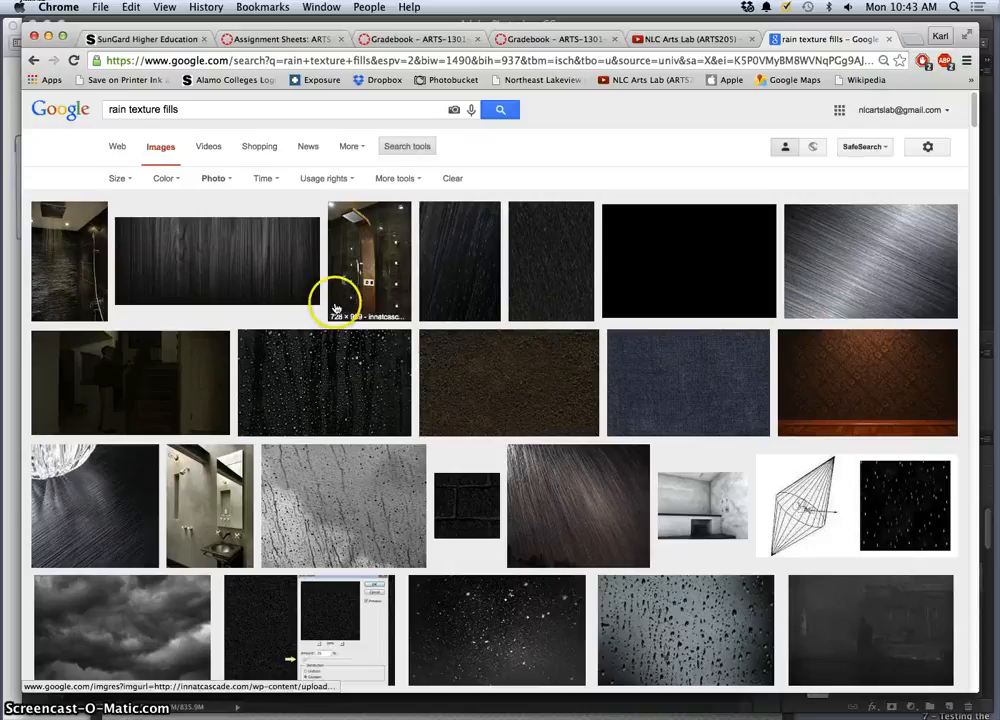
Examine the photo results for a dark rain texture suitable for overlaying on the storm scene.
{"action": "scroll", "coordinate": [462, 272], "scroll_direction": "down", "scroll_amount": 2}
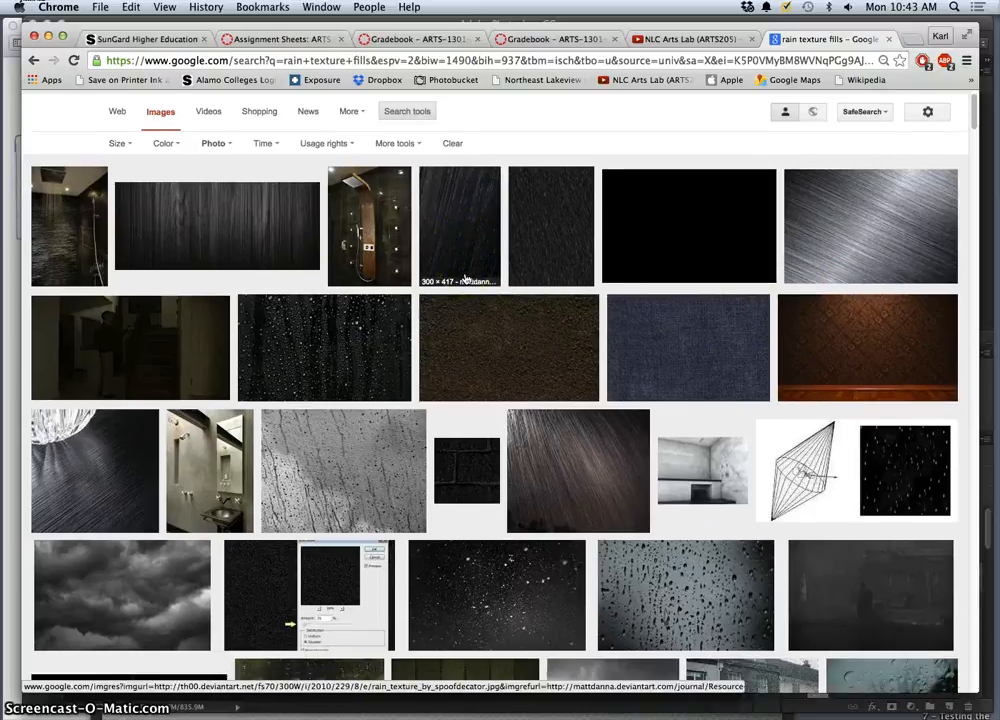
{"action": "scroll", "coordinate": [464, 279], "scroll_direction": "down", "scroll_amount": 4}
{"action": "scroll", "coordinate": [465, 279], "scroll_direction": "down", "scroll_amount": 15}
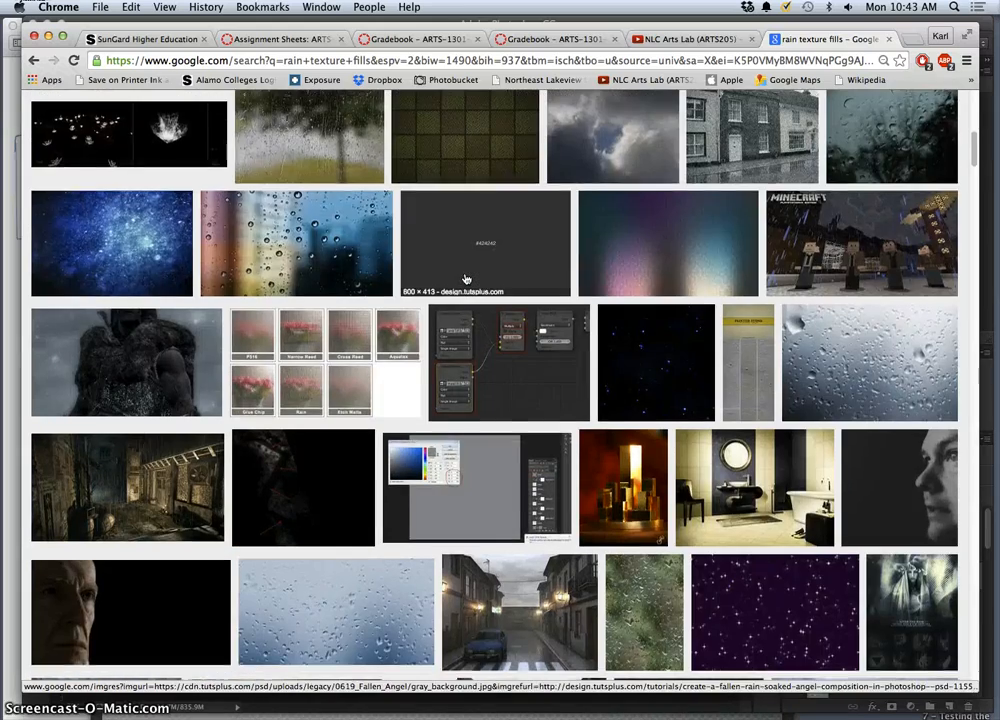
{"action": "scroll", "coordinate": [465, 279], "scroll_direction": "down", "scroll_amount": 12}
{"action": "scroll", "coordinate": [465, 279], "scroll_direction": "down", "scroll_amount": 9}
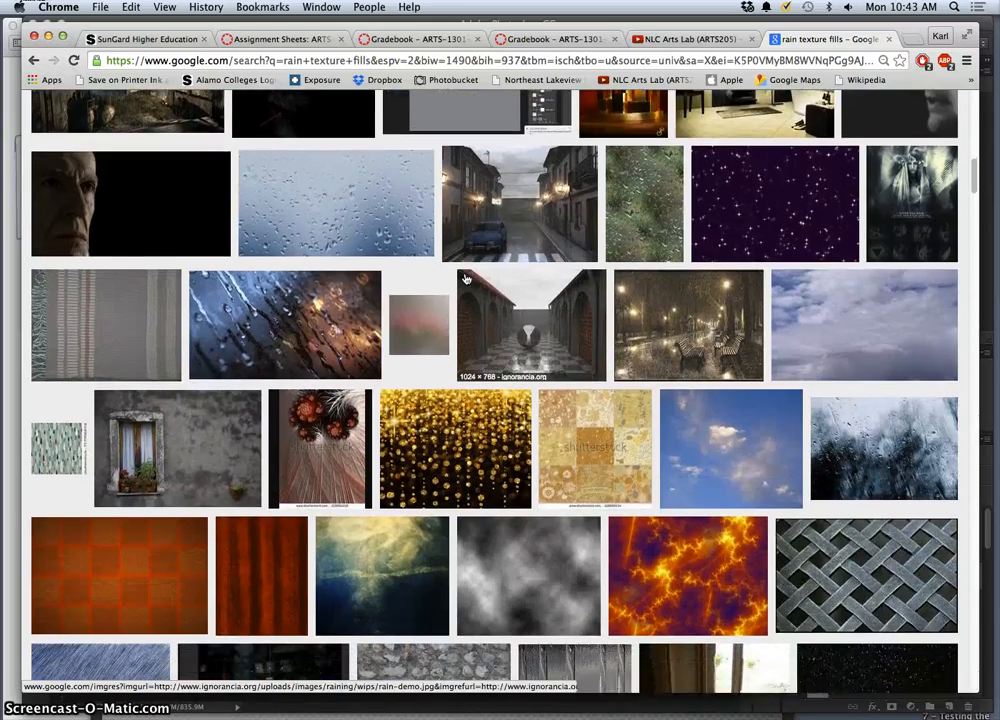
{"action": "scroll", "coordinate": [465, 279], "scroll_direction": "down", "scroll_amount": 3}
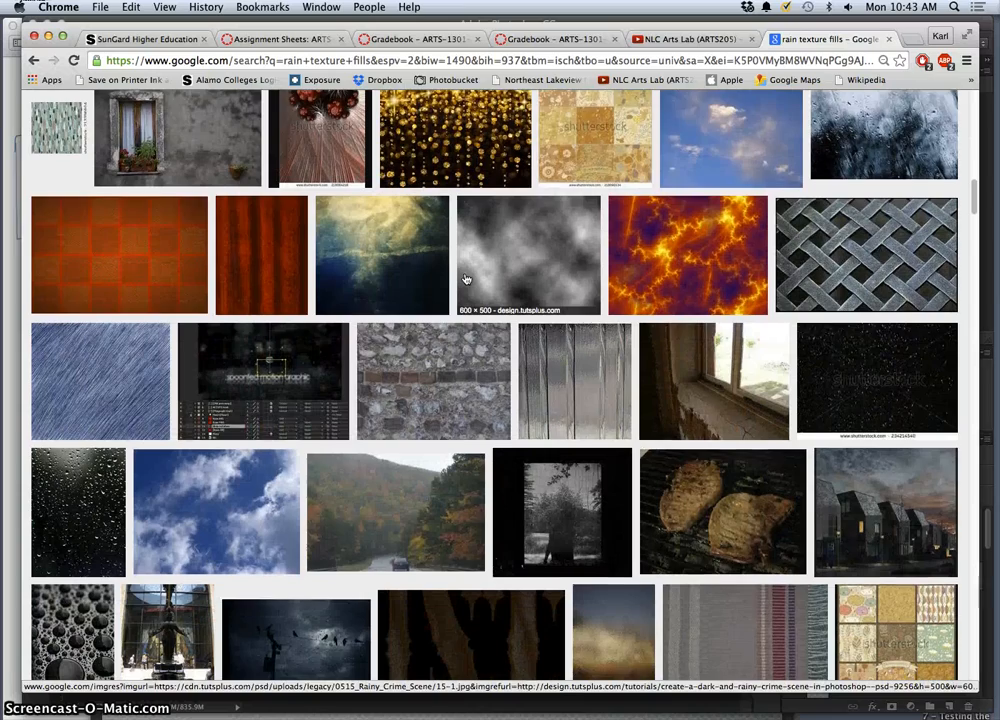
{"action": "scroll", "coordinate": [465, 279], "scroll_direction": "down", "scroll_amount": 7}
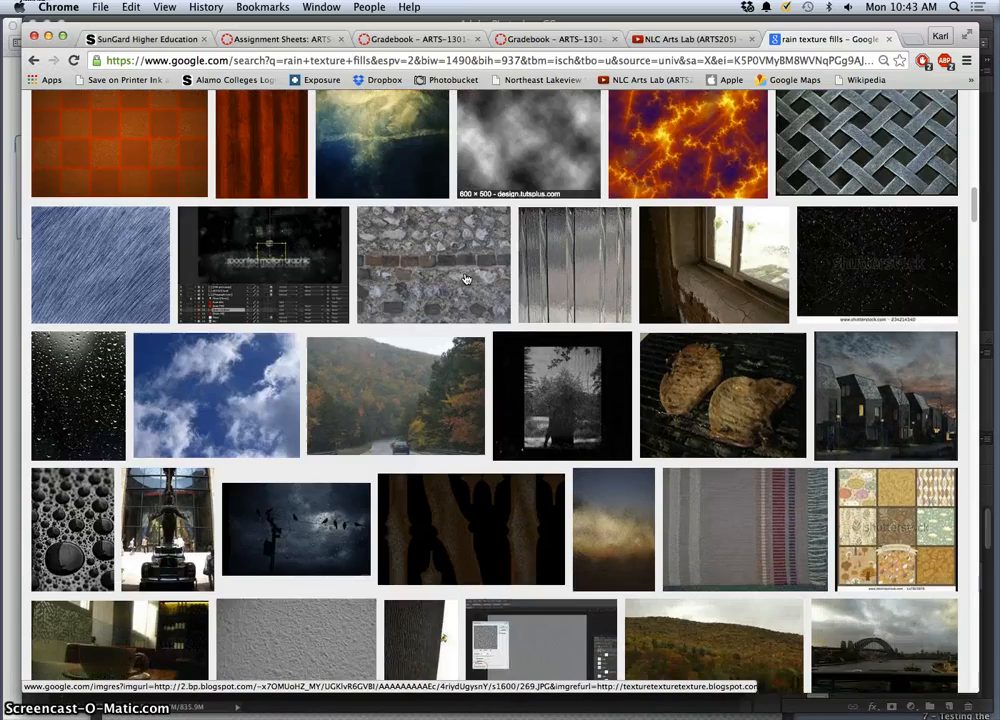
{"action": "scroll", "coordinate": [465, 279], "scroll_direction": "up", "scroll_amount": 20}
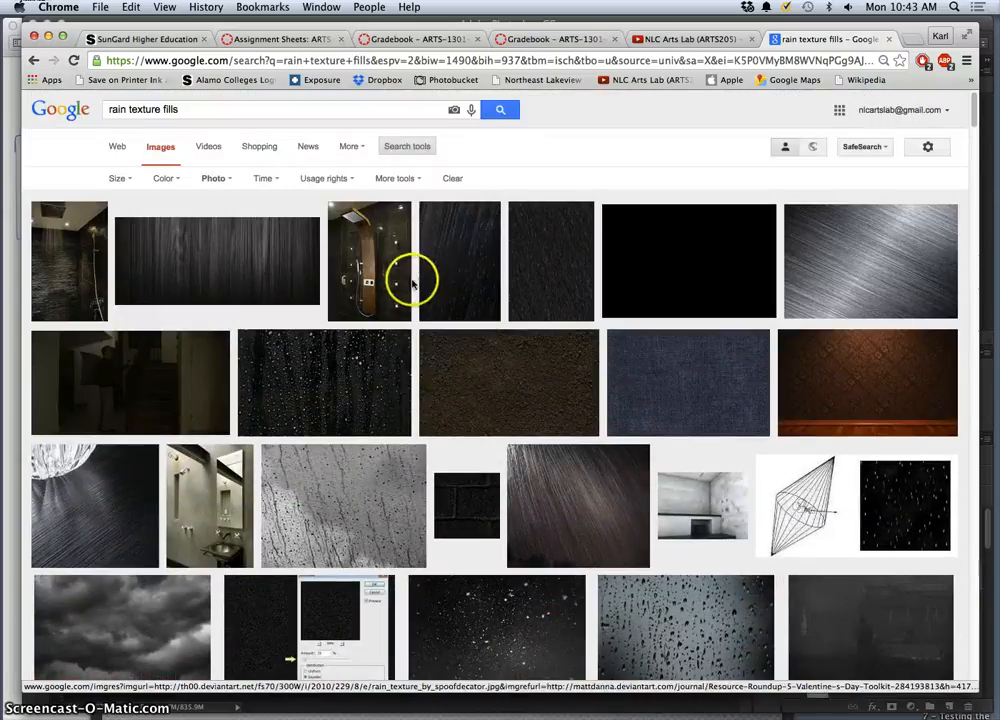
Open the dark 300 × 417 slanted-rain result in a new tab and view the image on its own.
{"action": "right_click", "coordinate": [463, 263]}
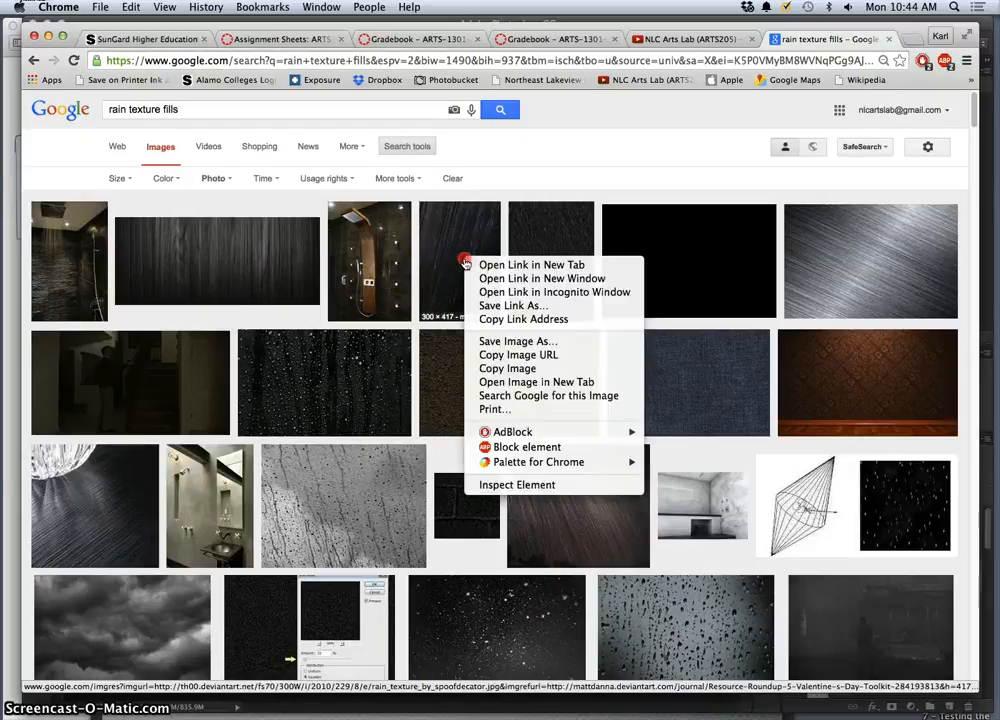
{"action": "left_click", "coordinate": [478, 262]}
{"action": "left_click", "coordinate": [848, 39]}
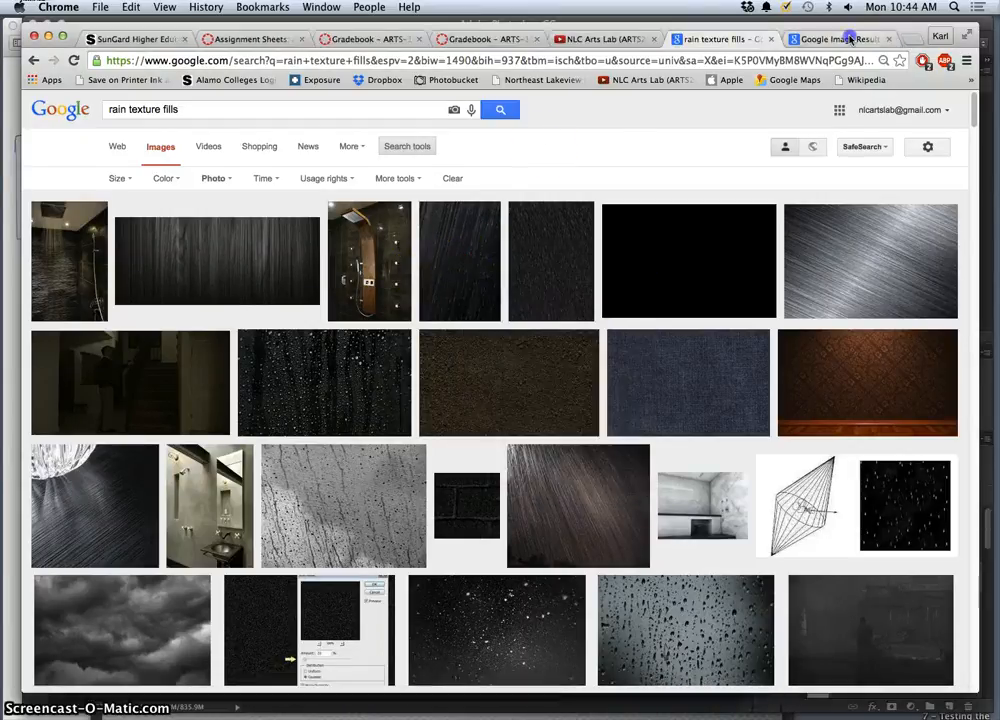
{"action": "left_click_drag", "start_coordinate": [771, 31], "coordinate": [869, 125]}
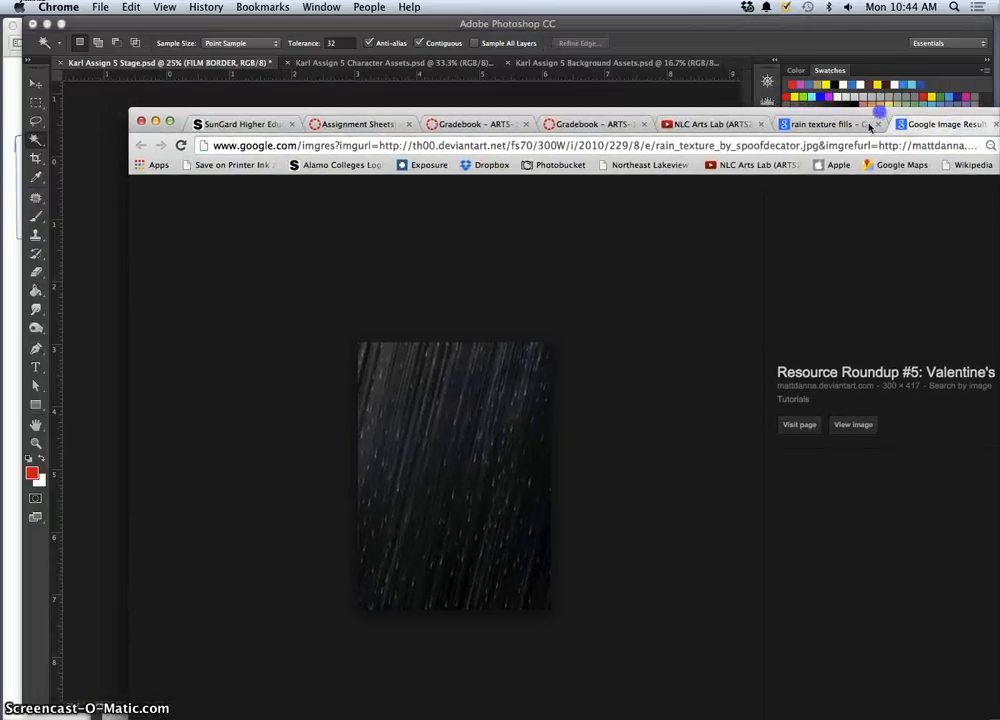
{"action": "left_click", "coordinate": [840, 428]}
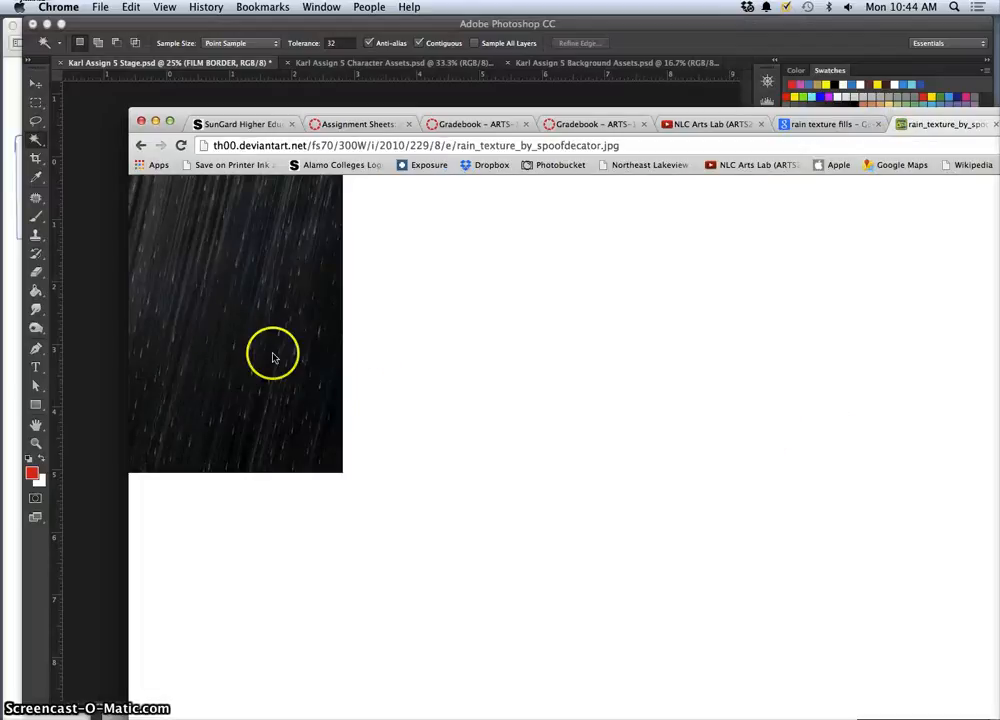
Save the rain image to the desktop as rain_texture_by_spoofdecator.jpg and check the file there.
{"action": "left_click_drag", "start_coordinate": [272, 355], "coordinate": [211, 357]}
{"action": "right_click", "coordinate": [211, 357]}
{"action": "left_click", "coordinate": [316, 364]}
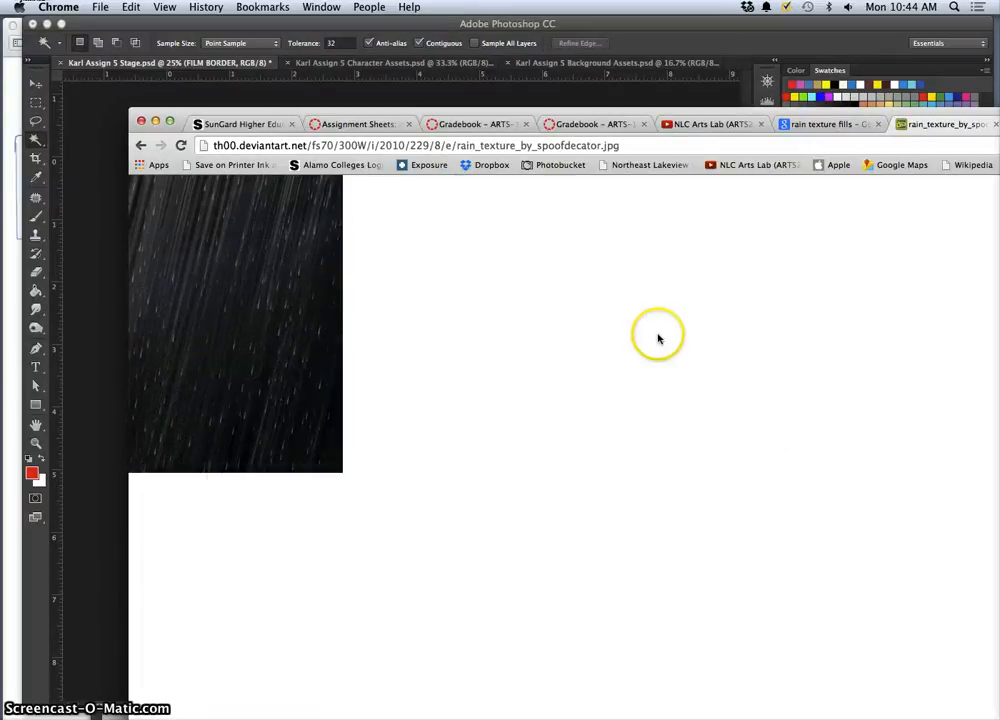
{"action": "left_click", "coordinate": [718, 277]}
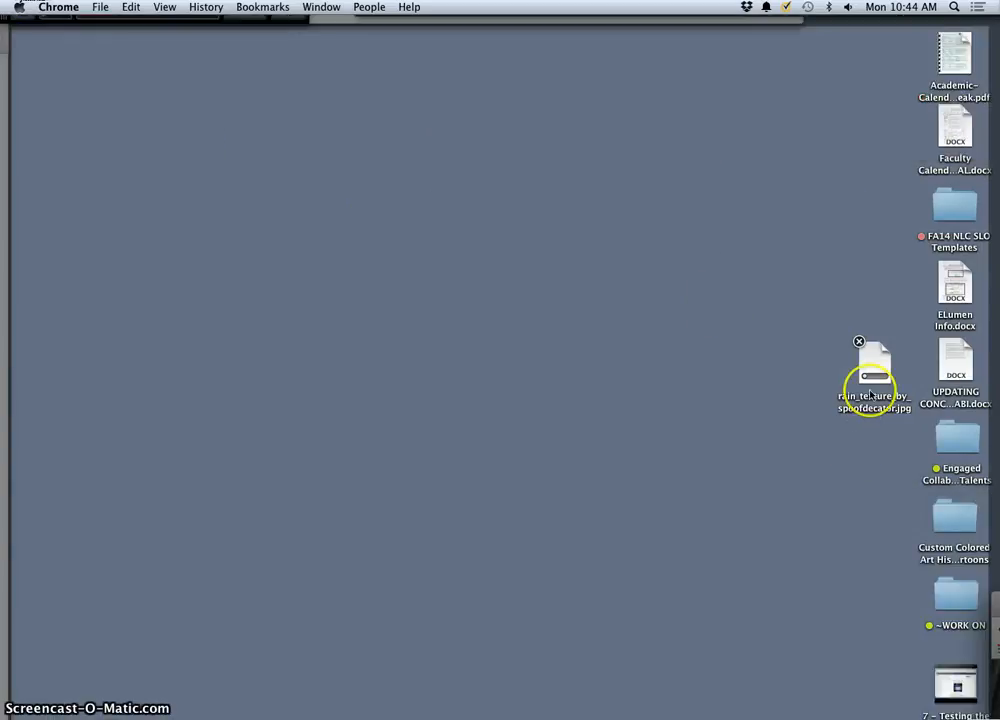
{"action": "key", "text": "F11"}
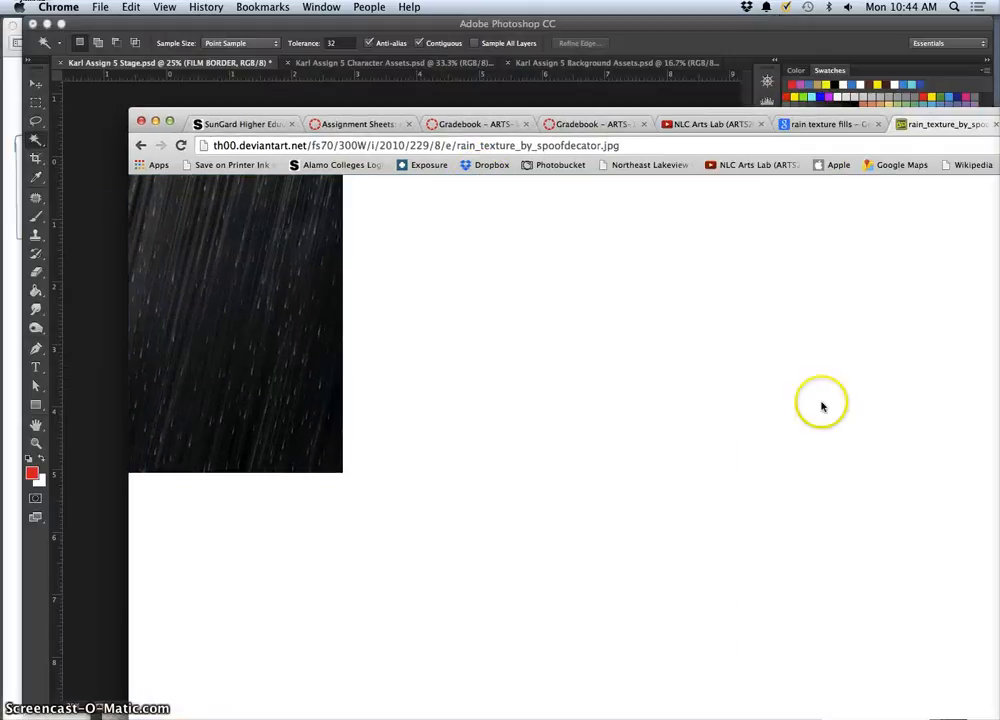
Minimize the browser and place rain_texture_by_spoofdecator.jpg from the desktop onto the Photoshop stage document.
{"action": "left_click", "coordinate": [155, 122]}
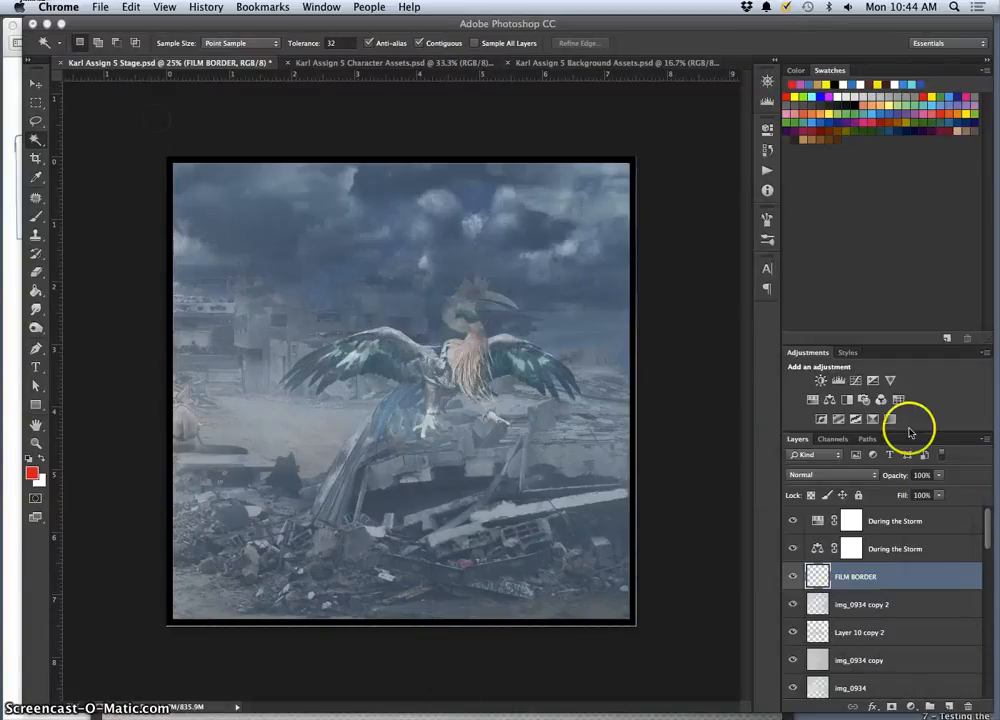
{"action": "key", "text": "F11"}
{"action": "key", "text": "F11"}
{"action": "left_click_drag", "start_coordinate": [876, 364], "coordinate": [404, 357]}
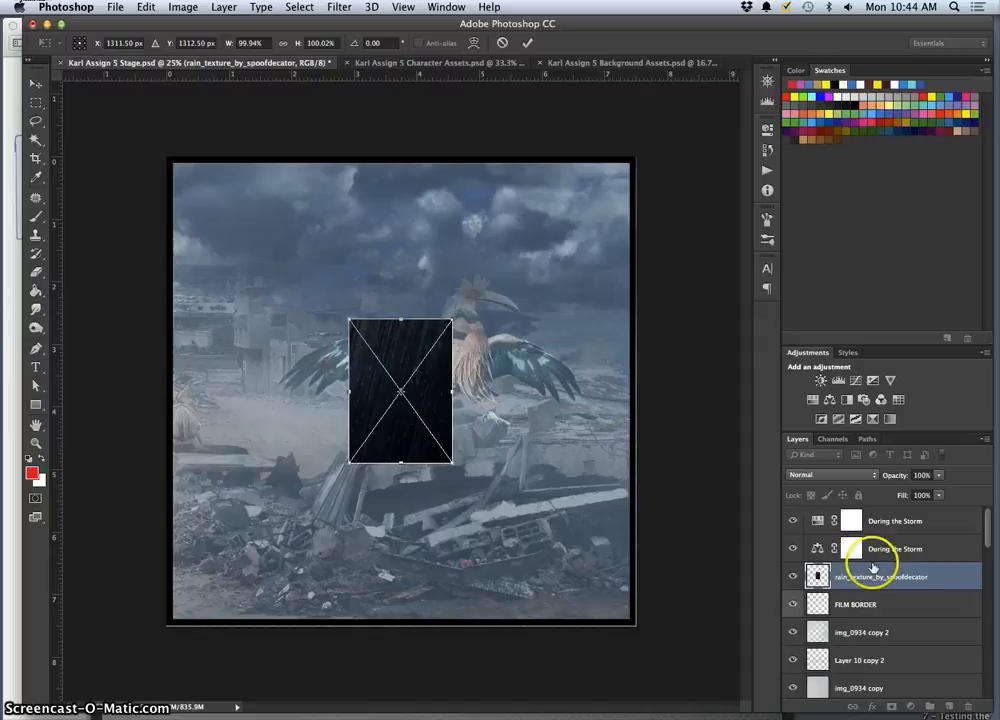
Stretch the placed rain texture over the whole canvas, to about 447% width and 320% height, and commit the transform.
{"action": "left_click_drag", "start_coordinate": [871, 580], "coordinate": [869, 592]}
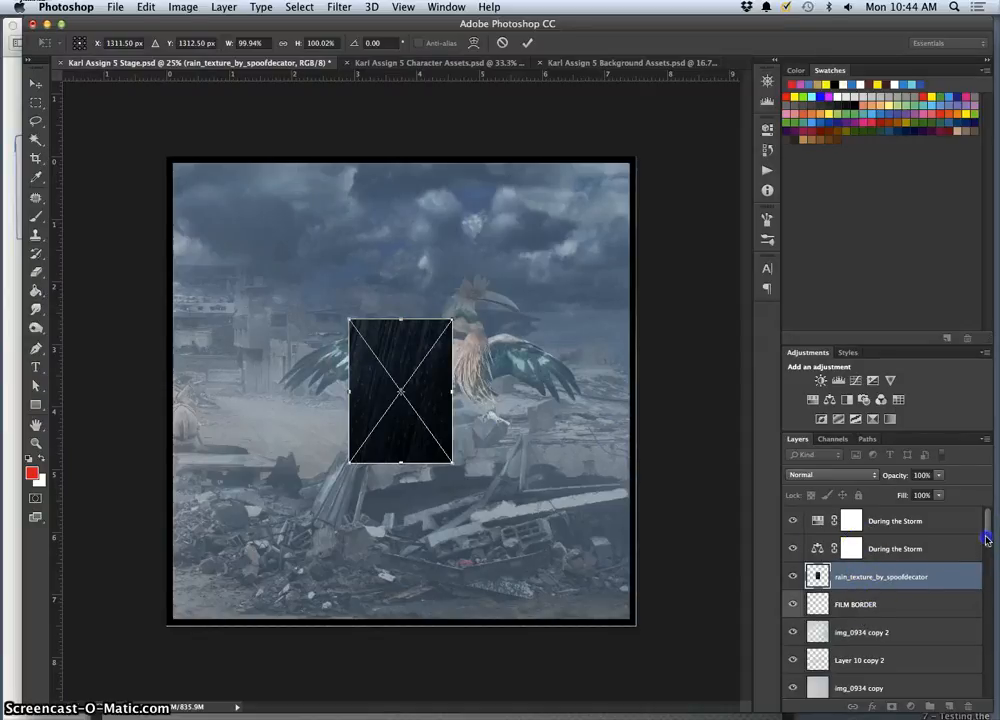
{"action": "mouse_move", "coordinate": [986, 540]}
{"action": "left_mouse_down"}
{"action": "mouse_move", "coordinate": [989, 555]}
{"action": "mouse_move", "coordinate": [986, 542]}
{"action": "left_mouse_up"}
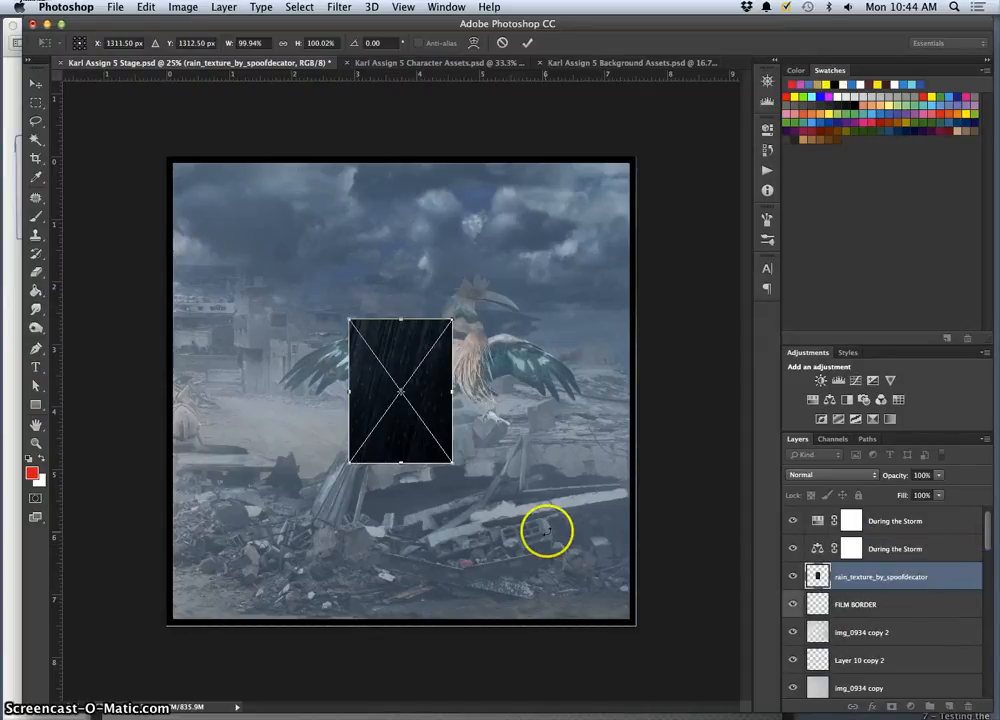
{"action": "left_click_drag", "start_coordinate": [456, 465], "coordinate": [633, 621]}
{"action": "left_click", "coordinate": [351, 316]}
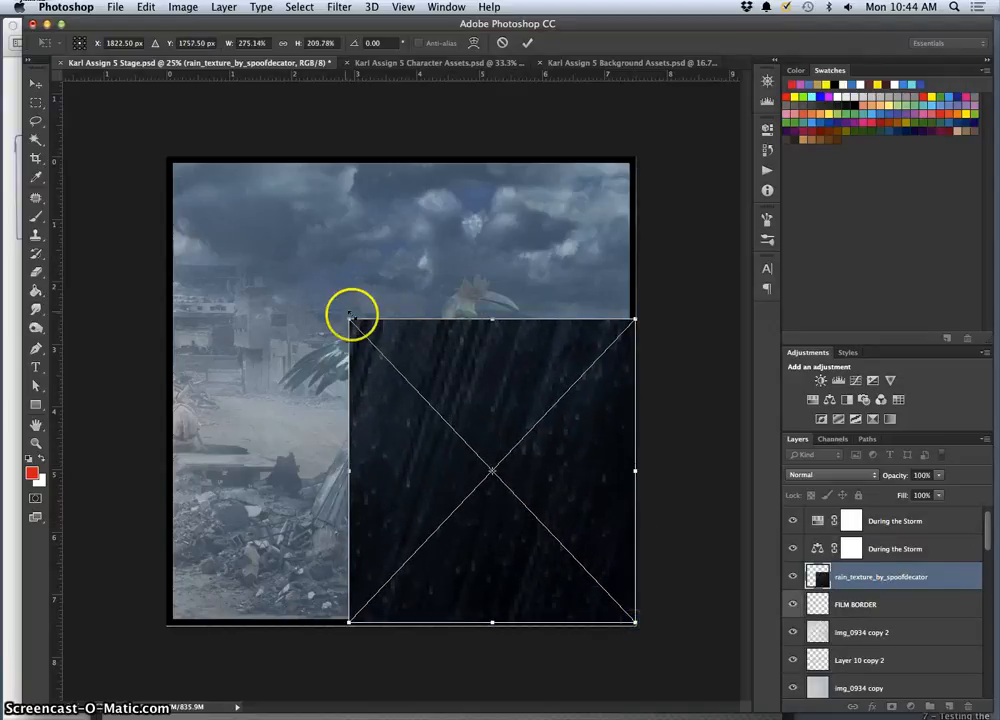
{"action": "left_click_drag", "start_coordinate": [350, 320], "coordinate": [171, 163]}
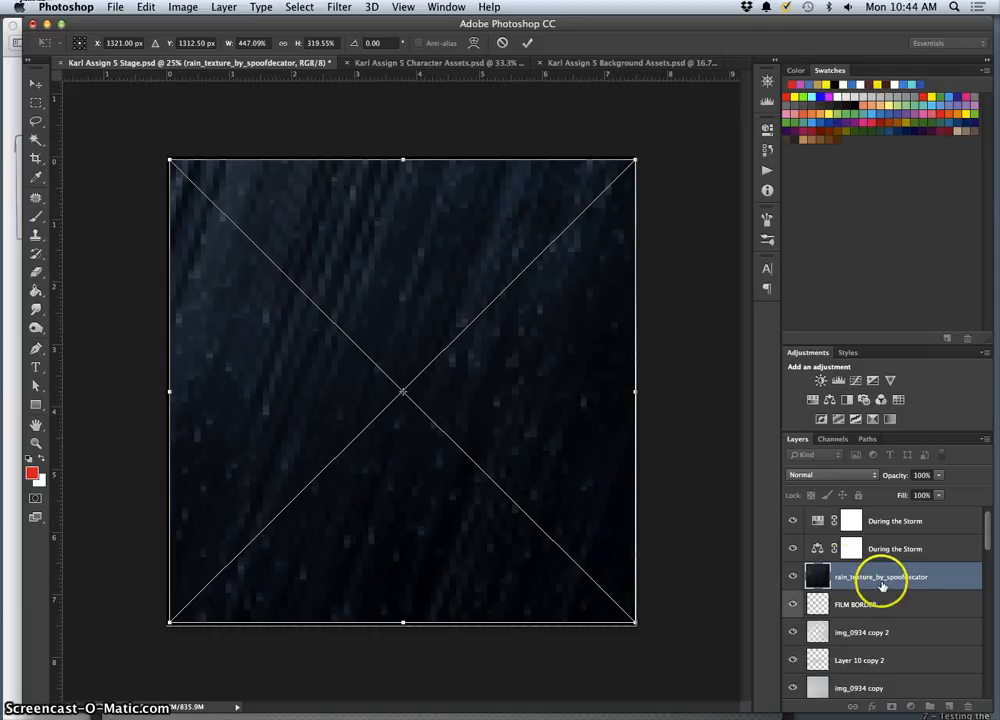
{"action": "key", "text": "Return"}
{"action": "key", "text": "w"}
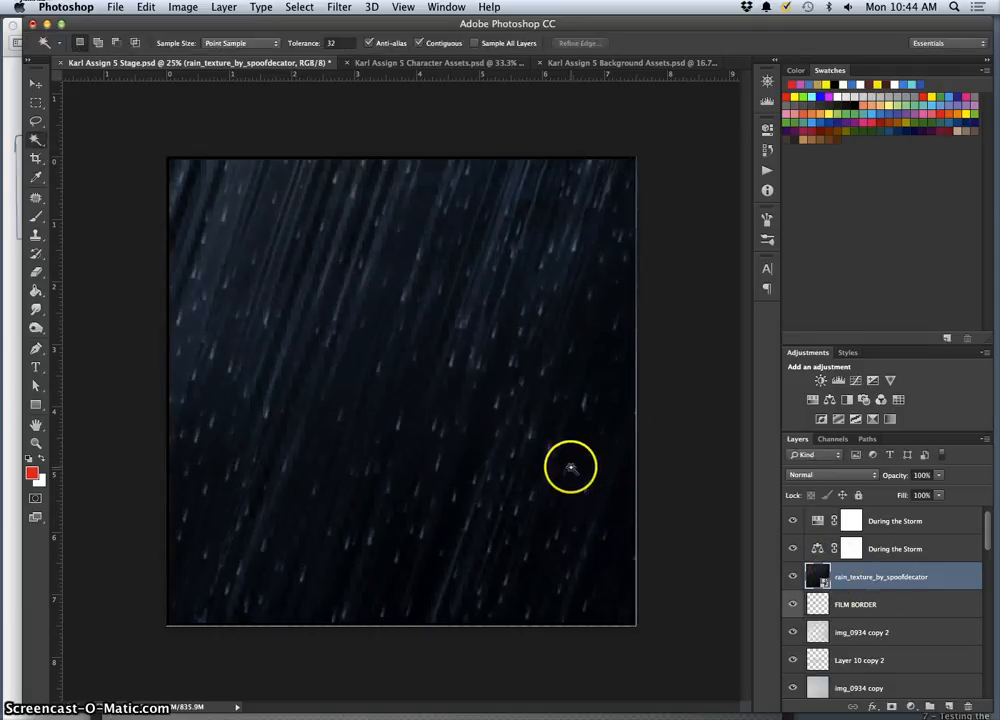
Rasterize the rain texture layer and move it down the stack to directly above Layer 6 (merged) copy.
{"action": "right_click", "coordinate": [866, 574]}
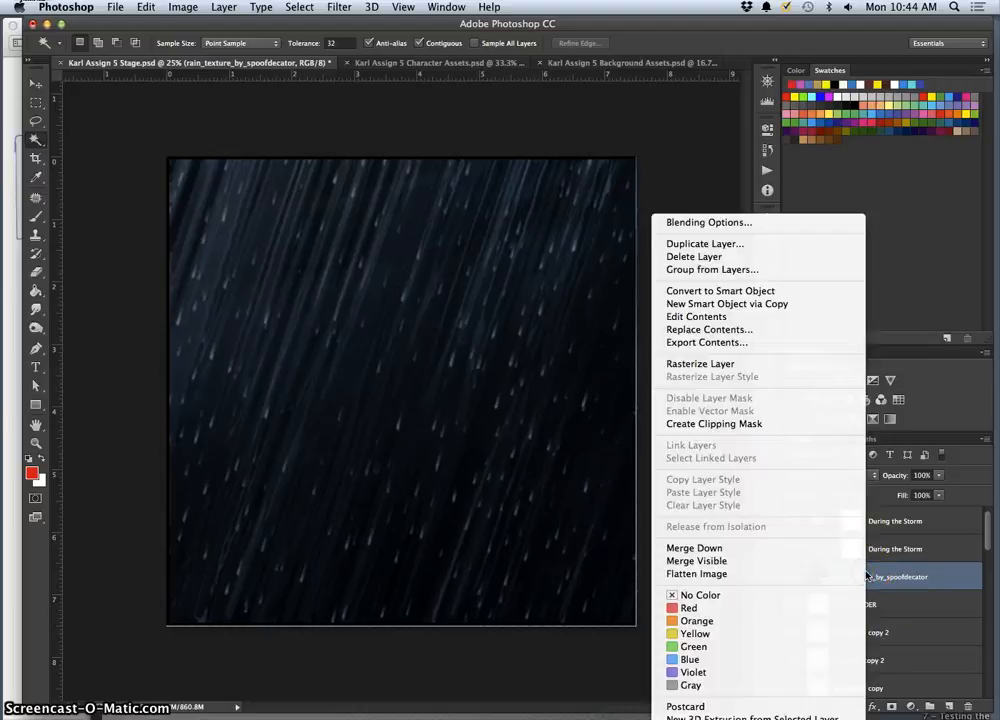
{"action": "left_click", "coordinate": [727, 370]}
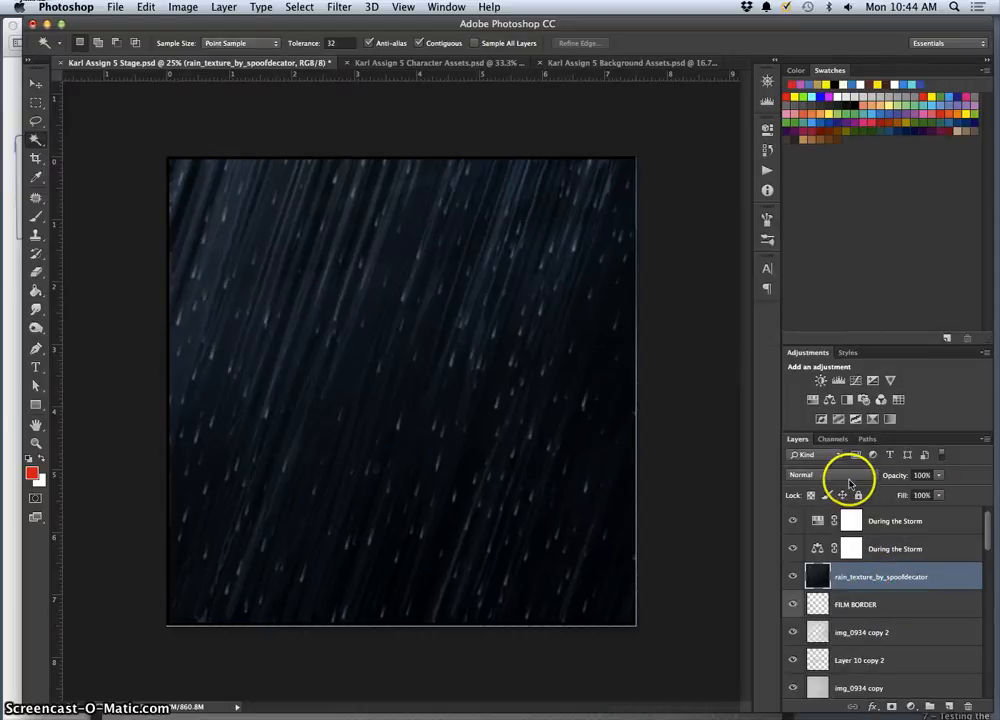
{"action": "left_click_drag", "start_coordinate": [877, 576], "coordinate": [871, 638]}
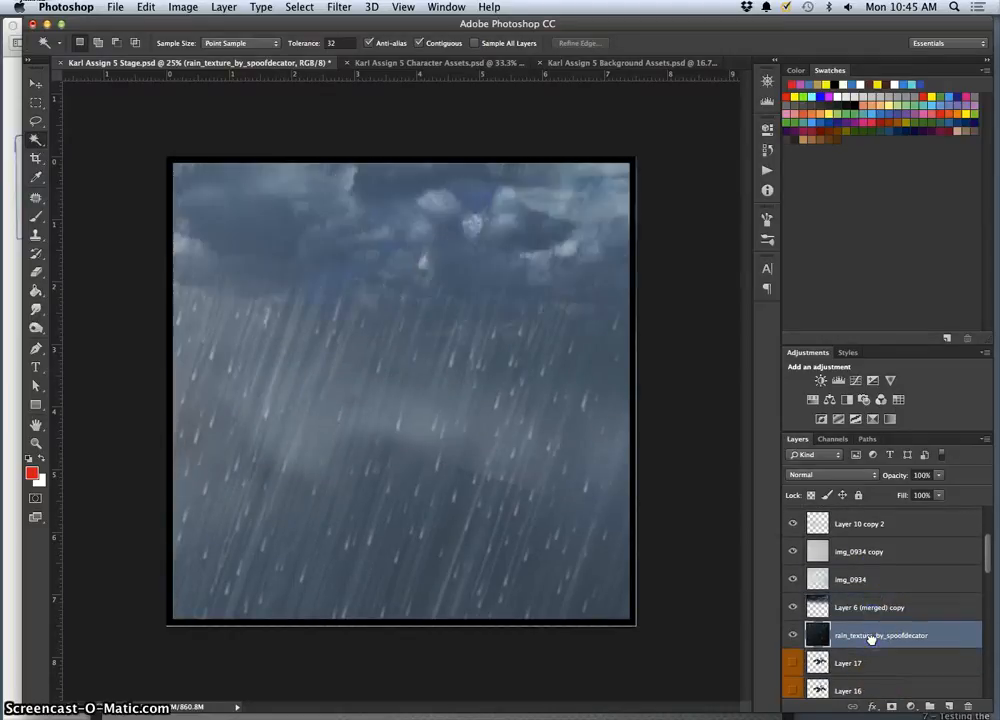
{"action": "left_click", "coordinate": [883, 645]}
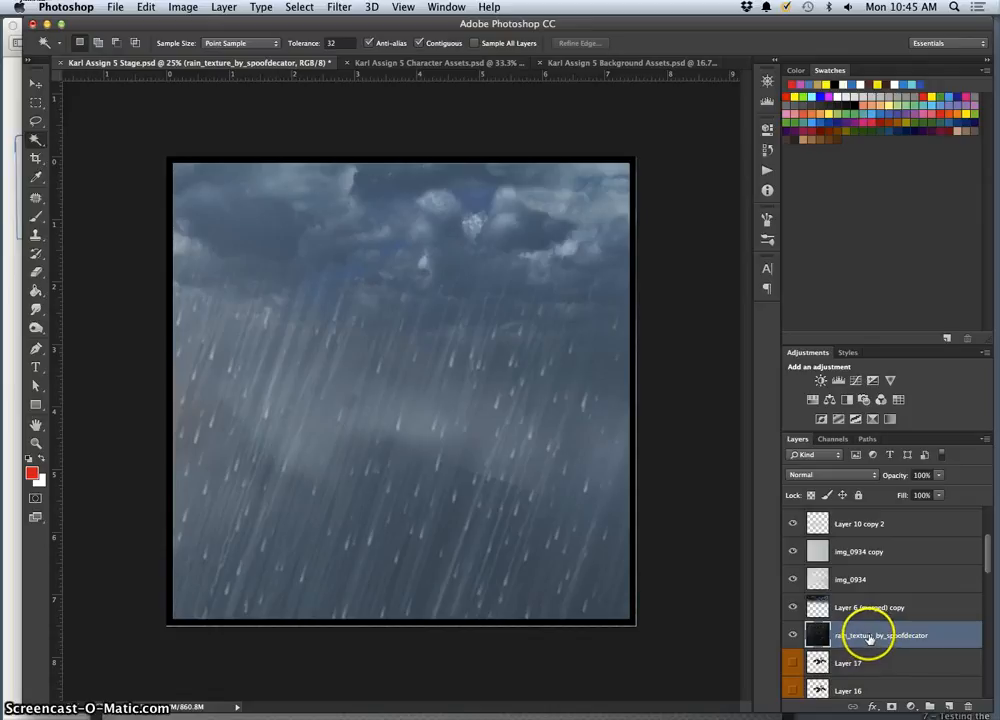
{"action": "left_click_drag", "start_coordinate": [870, 640], "coordinate": [866, 605]}
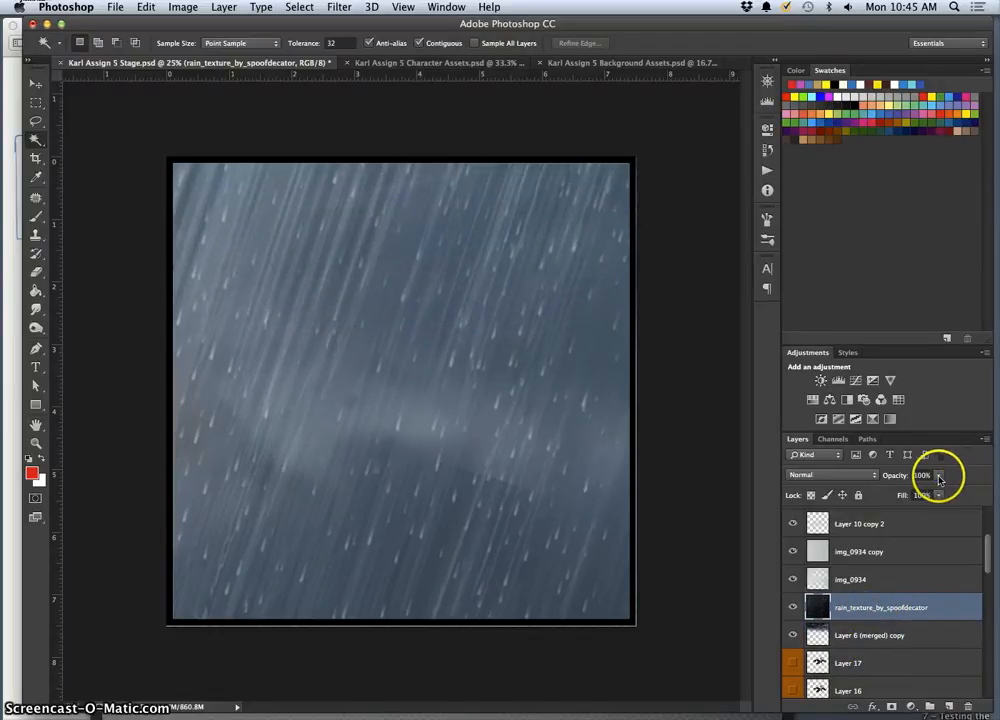
Blend the rain texture layer into the scene with Soft Light mode at 89% opacity.
{"action": "left_click_drag", "start_coordinate": [918, 493], "coordinate": [896, 495]}
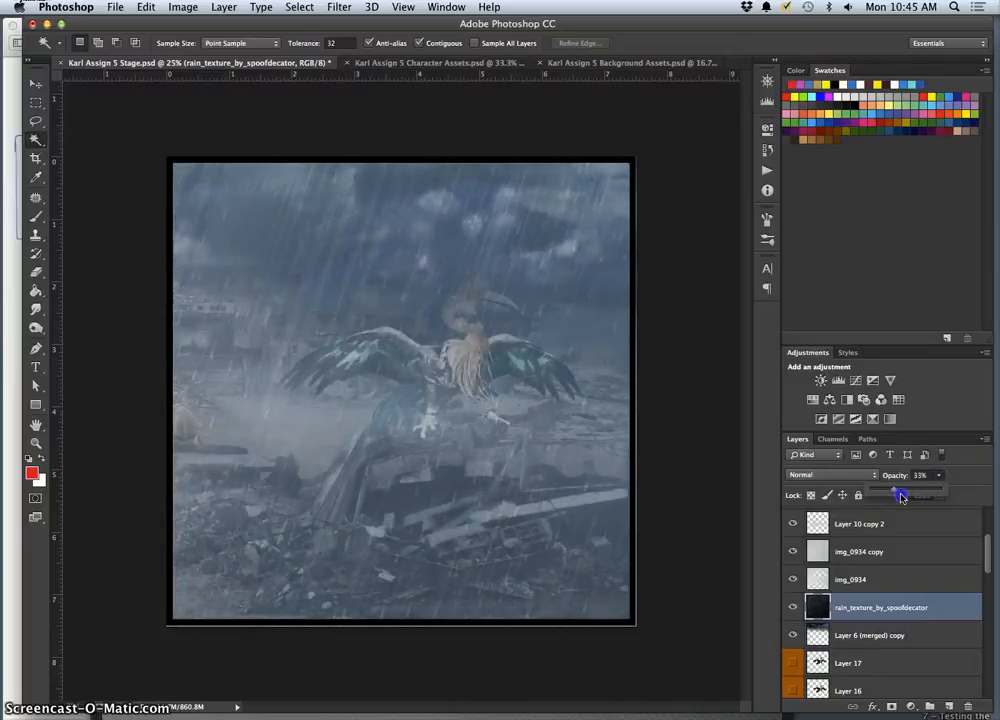
{"action": "left_click", "coordinate": [815, 475]}
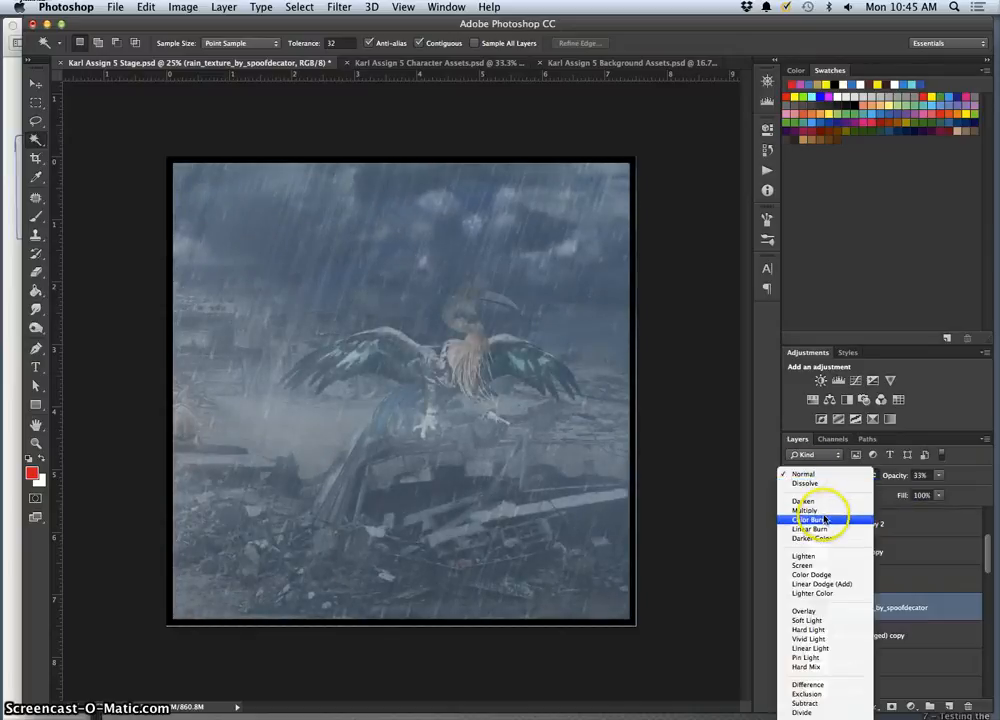
{"action": "left_click", "coordinate": [816, 620]}
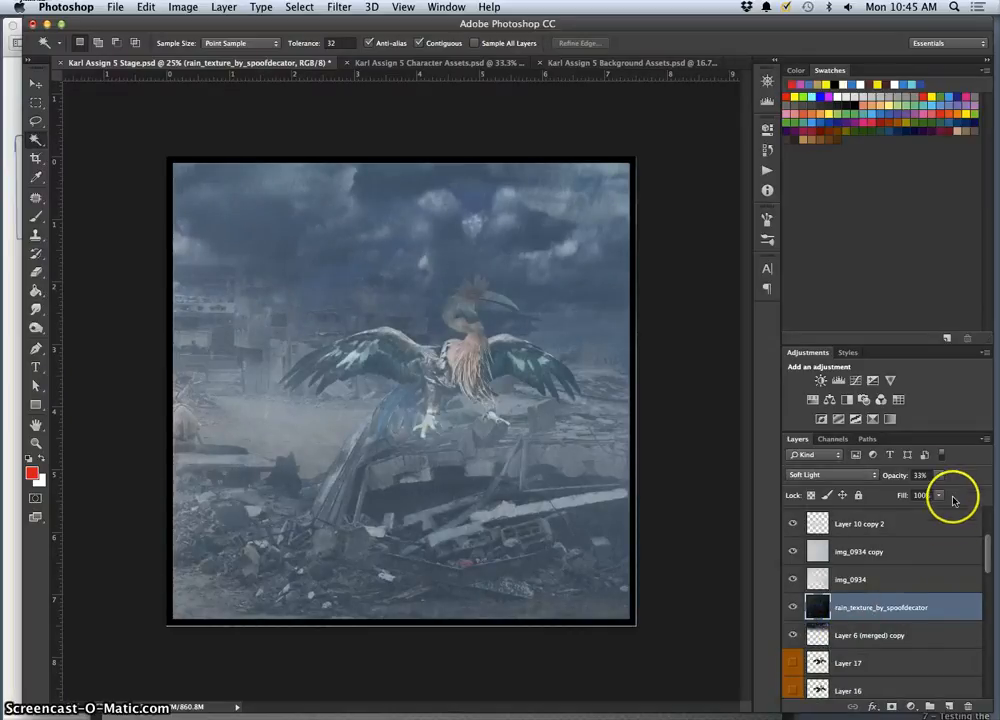
{"action": "left_click_drag", "start_coordinate": [938, 476], "coordinate": [972, 492]}
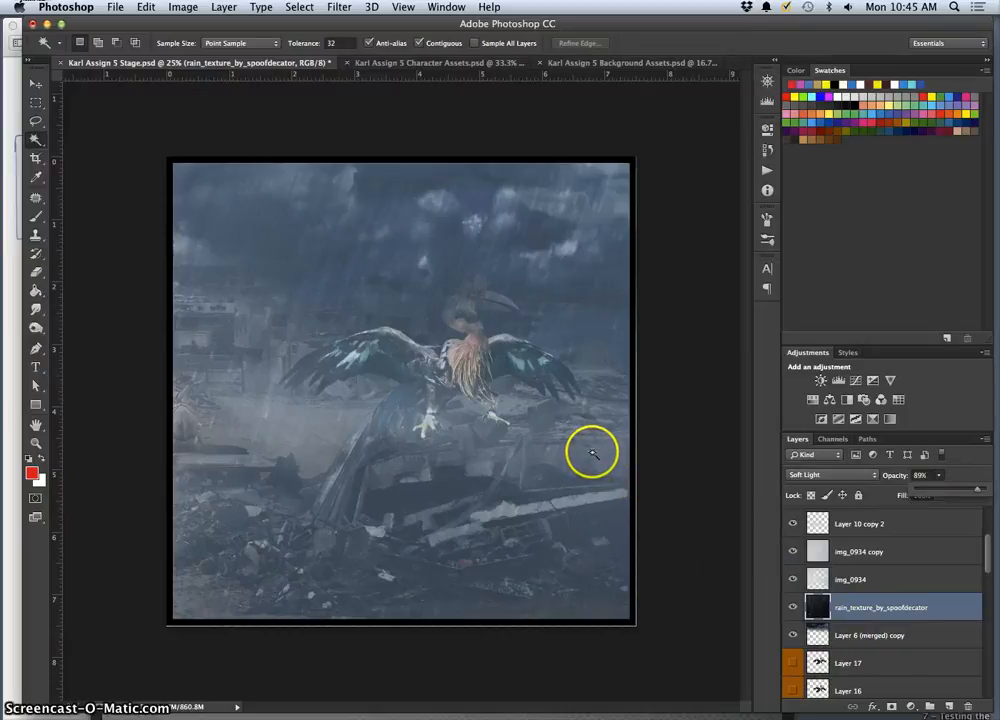
Duplicate the rain texture layer and transform the copy to about 111% width and 138% height, rotated about 1.9°.
{"action": "key", "text": "super+j"}
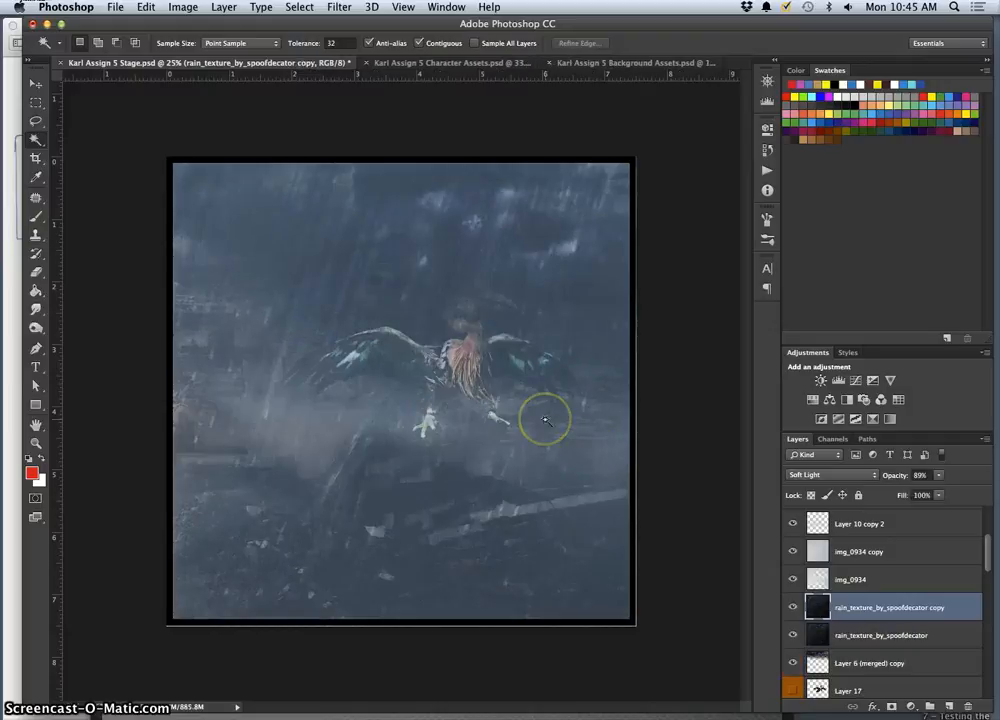
{"action": "key", "text": "super+t"}
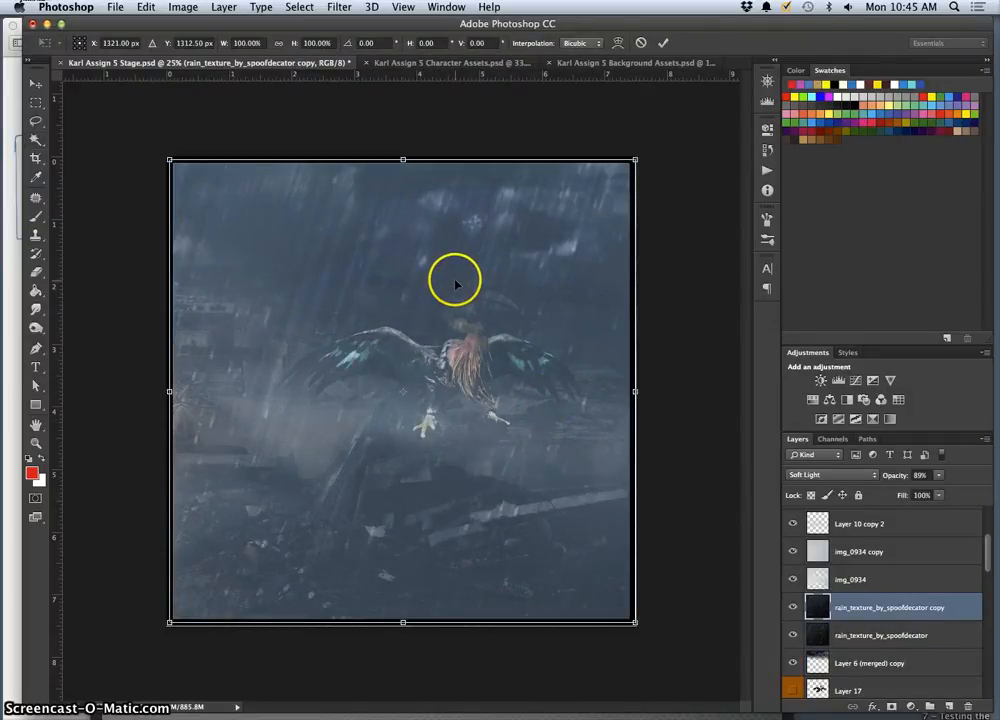
{"action": "left_click_drag", "start_coordinate": [402, 622], "coordinate": [386, 719]}
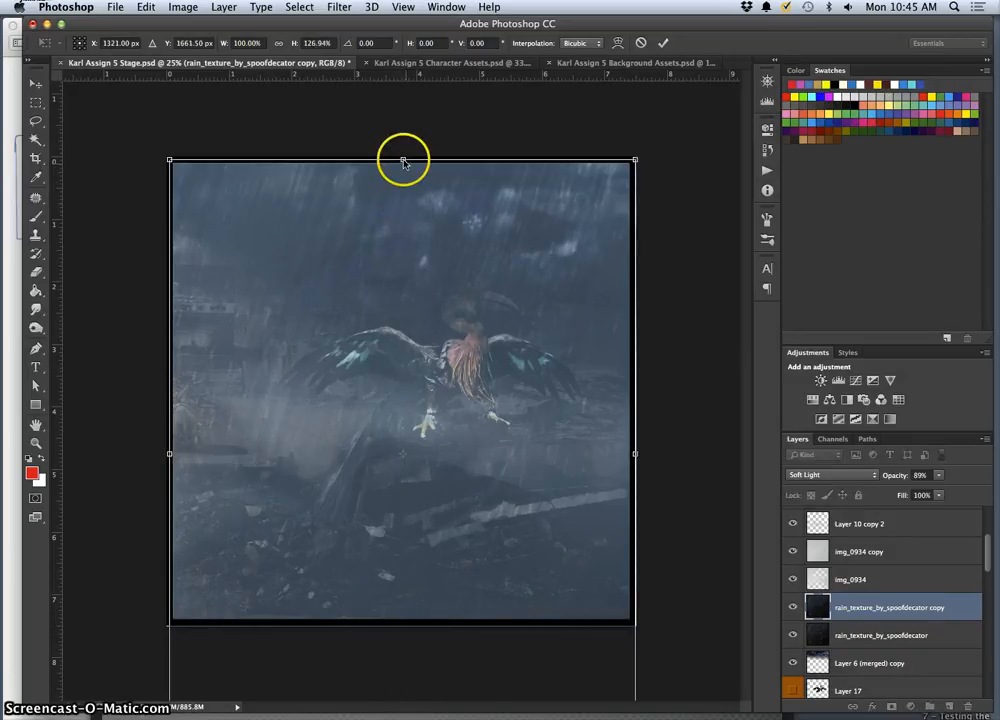
{"action": "left_click_drag", "start_coordinate": [402, 158], "coordinate": [408, 125]}
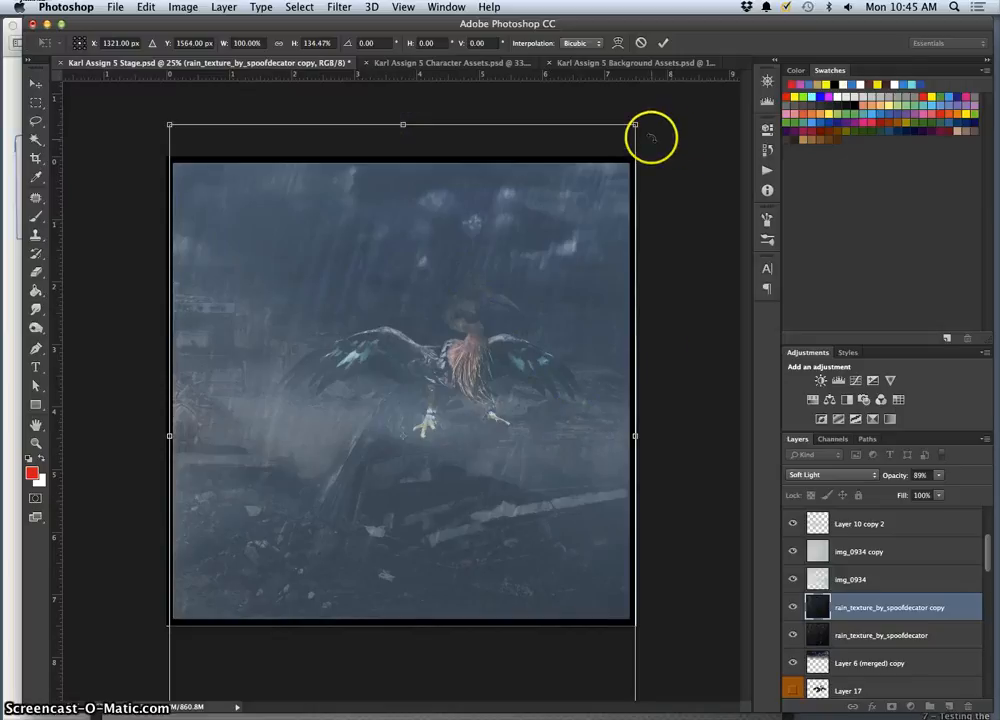
{"action": "left_click_drag", "start_coordinate": [635, 435], "coordinate": [689, 435]}
{"action": "left_click_drag", "start_coordinate": [429, 125], "coordinate": [431, 108]}
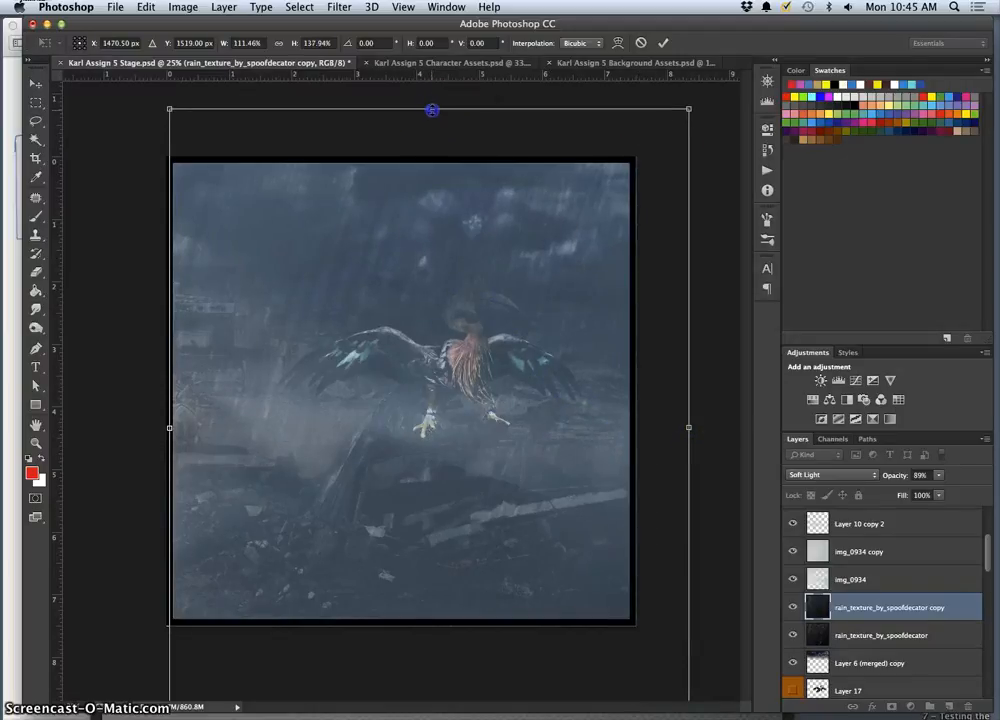
{"action": "mouse_move", "coordinate": [718, 95]}
{"action": "left_mouse_down"}
{"action": "mouse_move", "coordinate": [706, 96]}
{"action": "mouse_move", "coordinate": [717, 103]}
{"action": "left_mouse_up"}
{"action": "left_click_drag", "start_coordinate": [558, 217], "coordinate": [547, 221]}
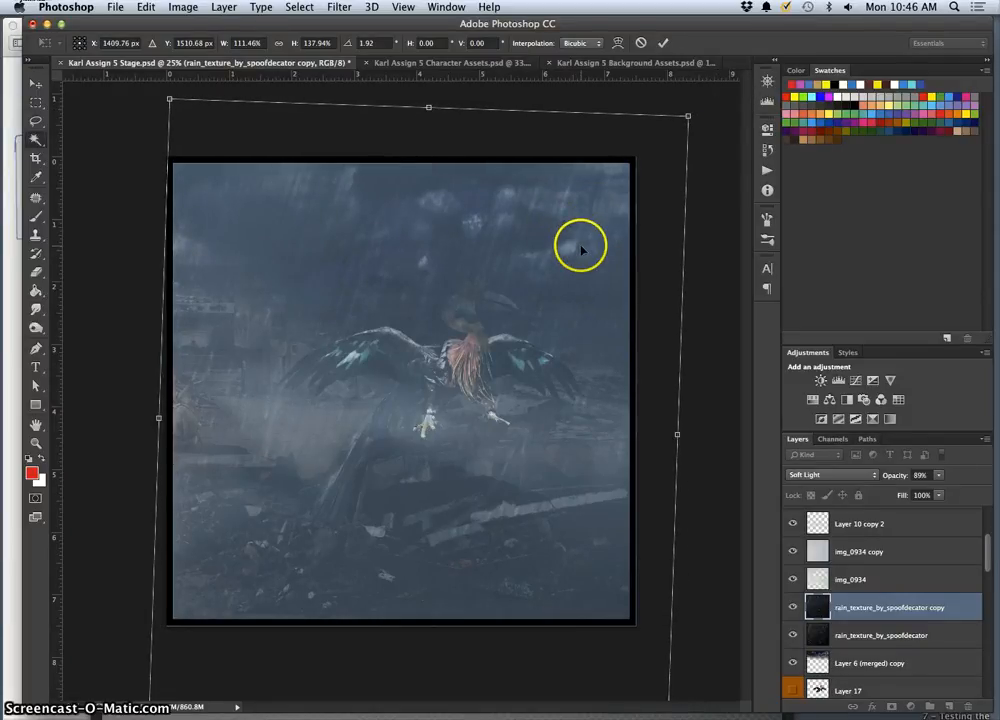
{"action": "key", "text": "Return"}
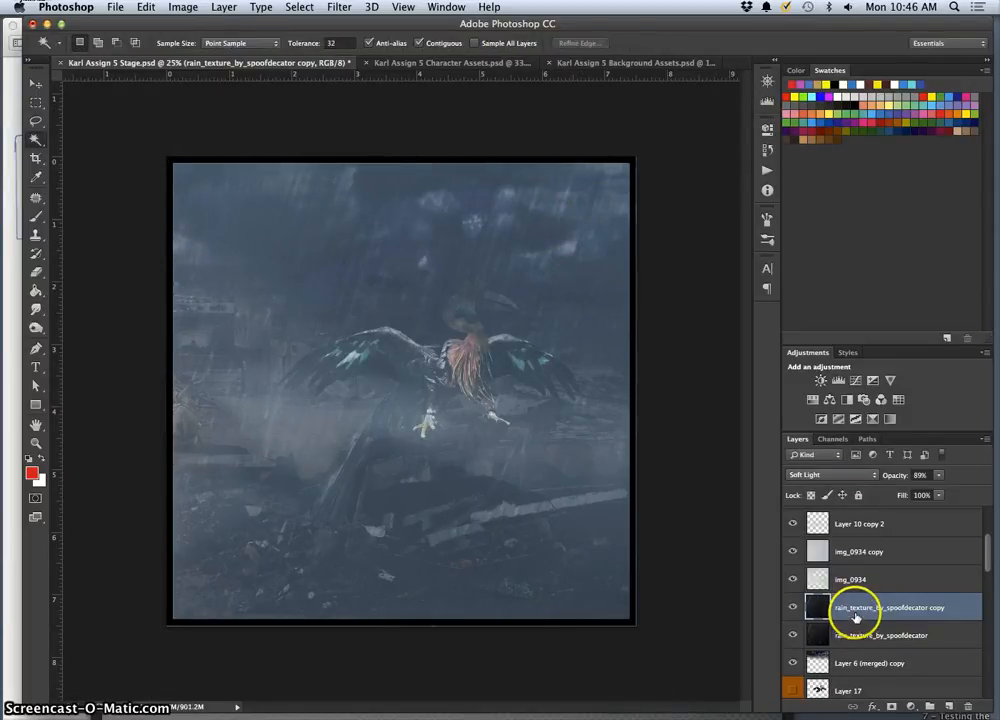
Toggle the transformed rain copy off and on to compare the scene with and without it.
{"action": "left_click", "coordinate": [793, 609]}
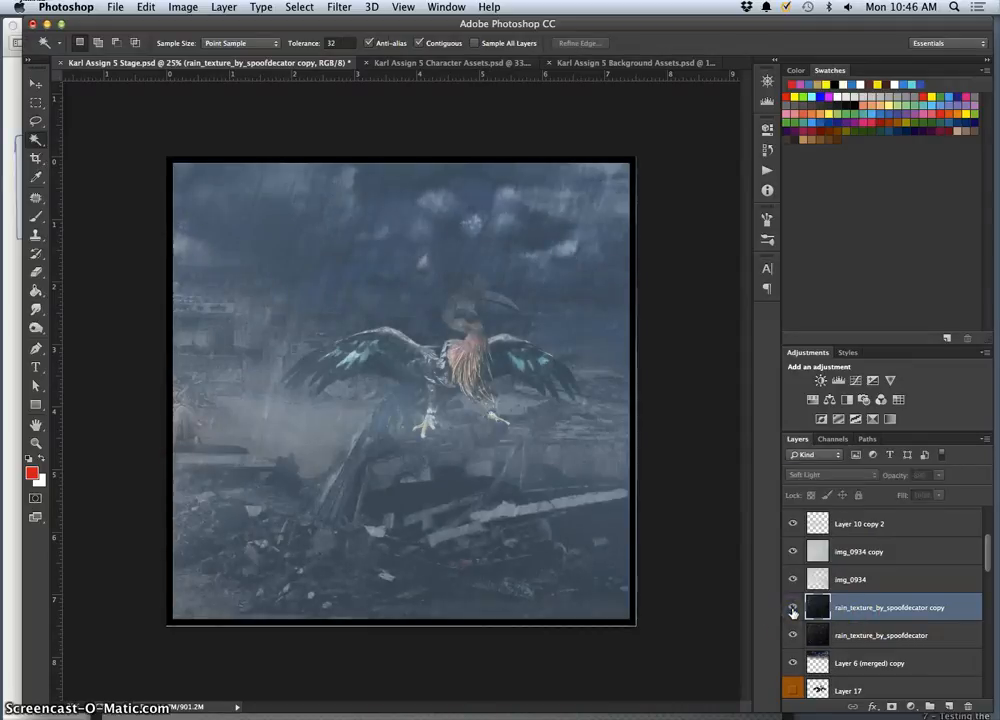
{"action": "left_click", "coordinate": [793, 609]}
{"action": "left_click", "coordinate": [793, 609]}
Show the rain copy again and set the original rain texture layer to Normal blending with a reduced opacity.
{"action": "left_click", "coordinate": [848, 631]}
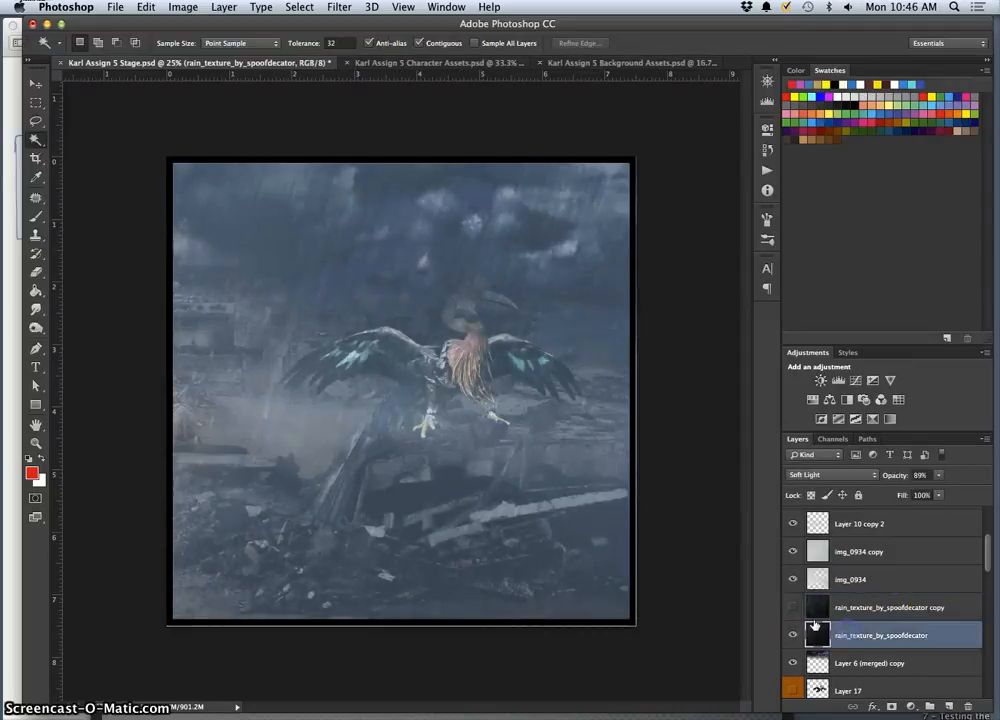
{"action": "left_click", "coordinate": [795, 609]}
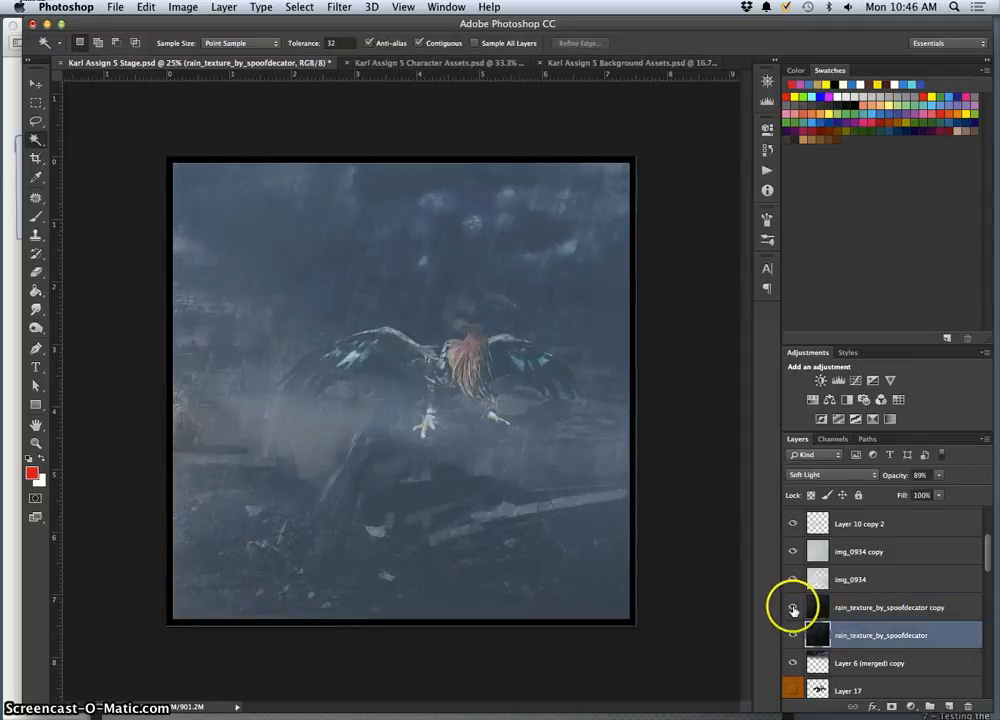
{"action": "left_click", "coordinate": [820, 475]}
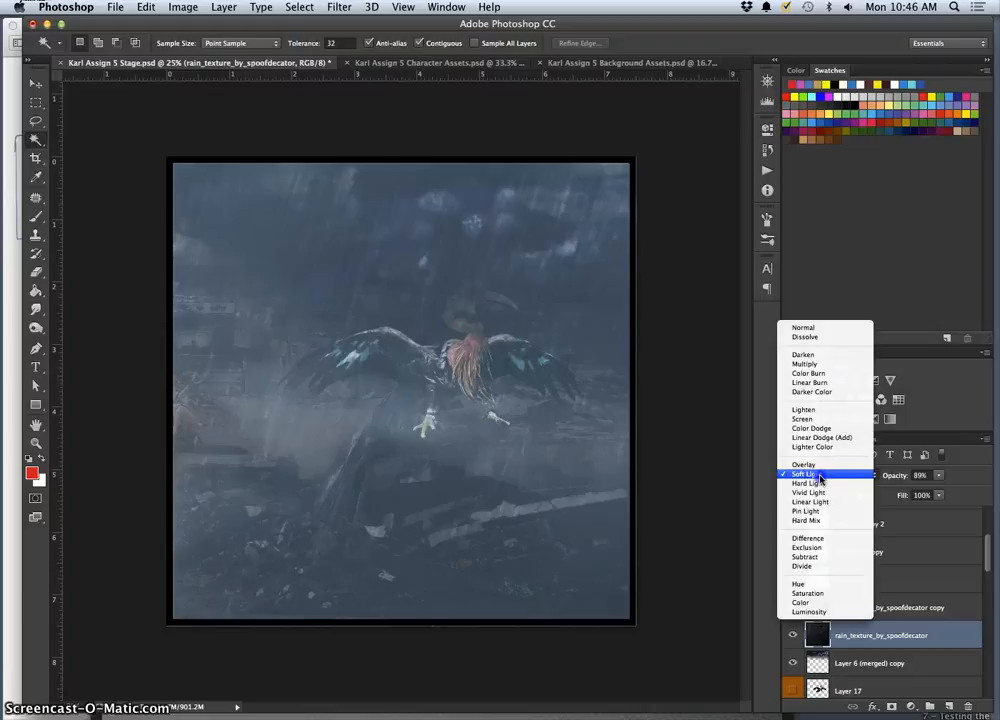
{"action": "left_click", "coordinate": [807, 327]}
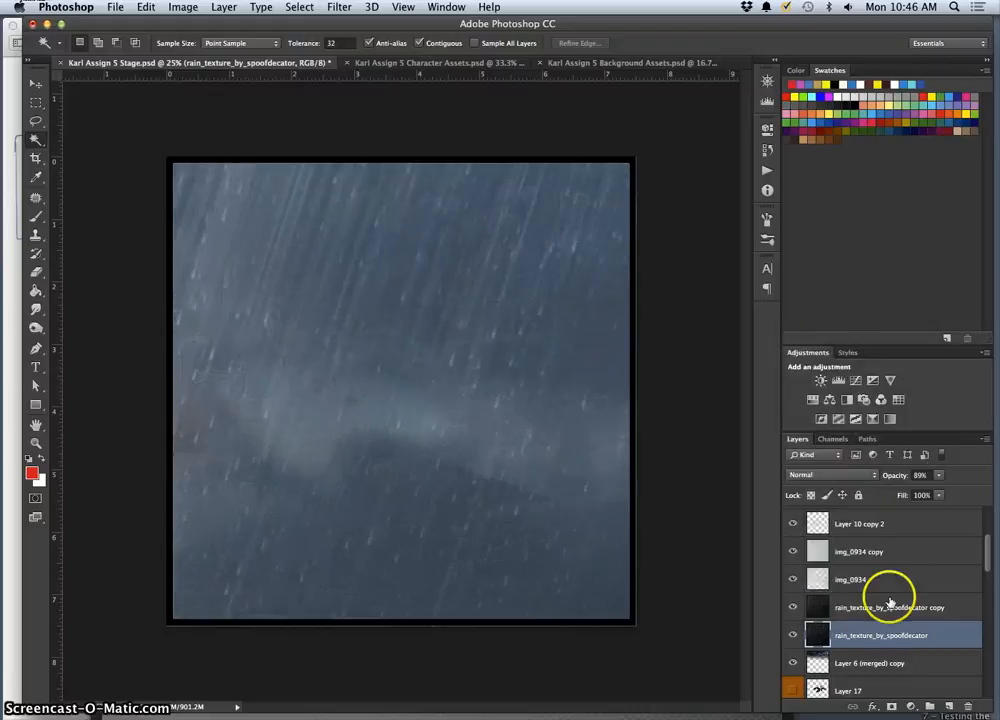
{"action": "left_click", "coordinate": [942, 477]}
{"action": "left_click_drag", "start_coordinate": [899, 492], "coordinate": [888, 489]}
Set the rain texture copy to Normal blend mode with 16% opacity.
{"action": "left_click", "coordinate": [860, 607]}
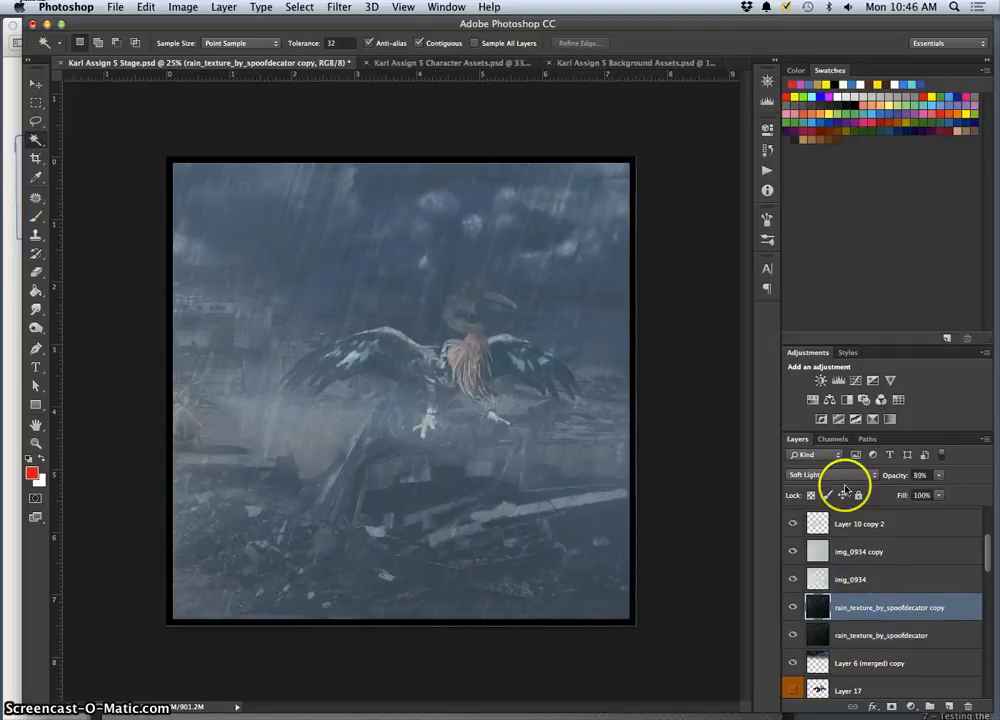
{"action": "left_click", "coordinate": [834, 475]}
{"action": "left_click", "coordinate": [817, 327]}
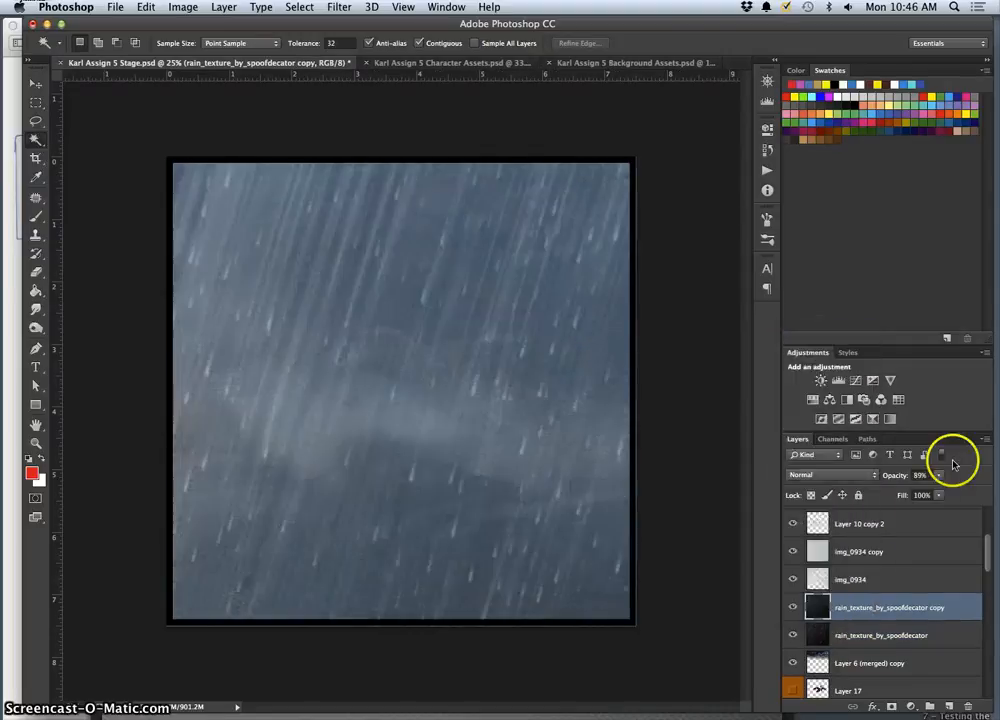
{"action": "left_click", "coordinate": [938, 475]}
{"action": "left_click", "coordinate": [893, 491]}
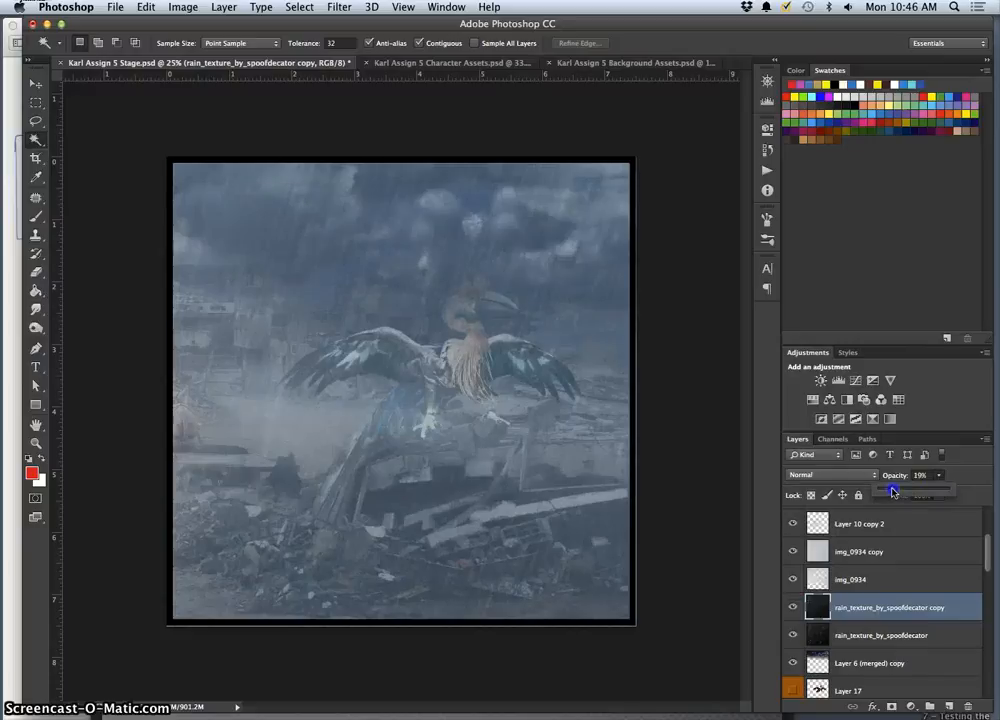
Toggle the visibility of the 16% opacity rain copy to check its effect over the original rain layer.
{"action": "left_click", "coordinate": [794, 607]}
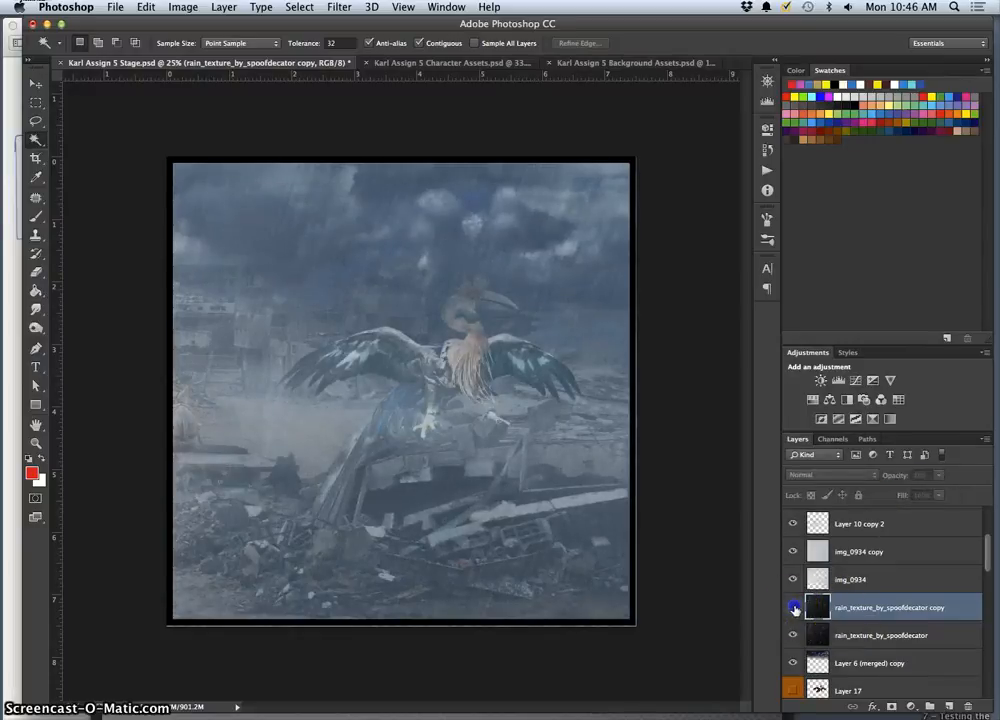
{"action": "left_click", "coordinate": [794, 607]}
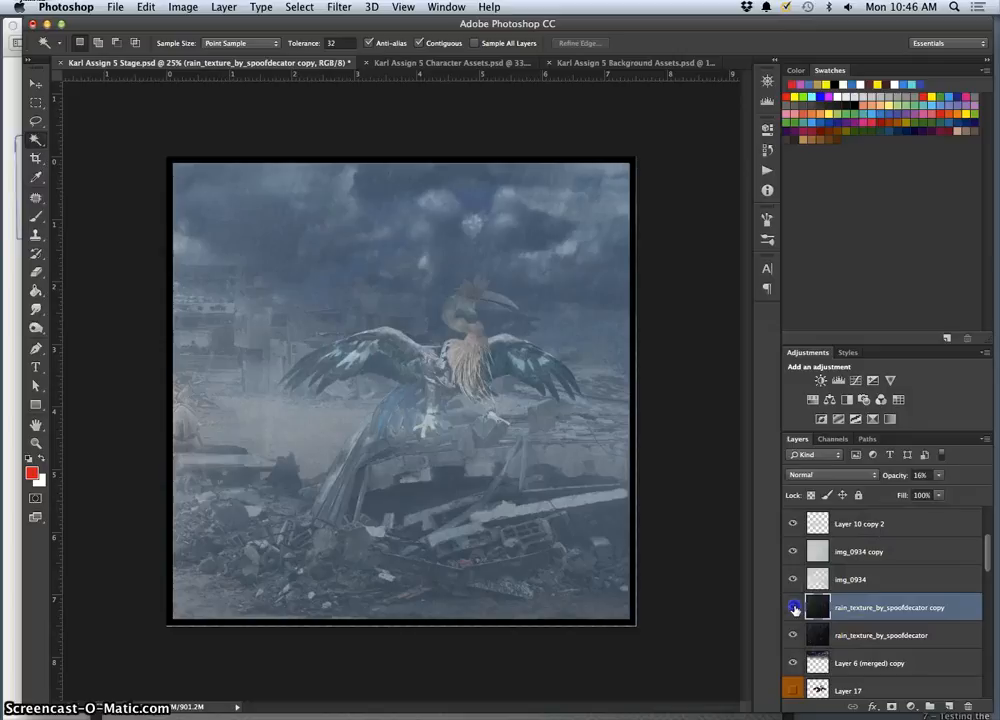
{"action": "left_click", "coordinate": [794, 607]}
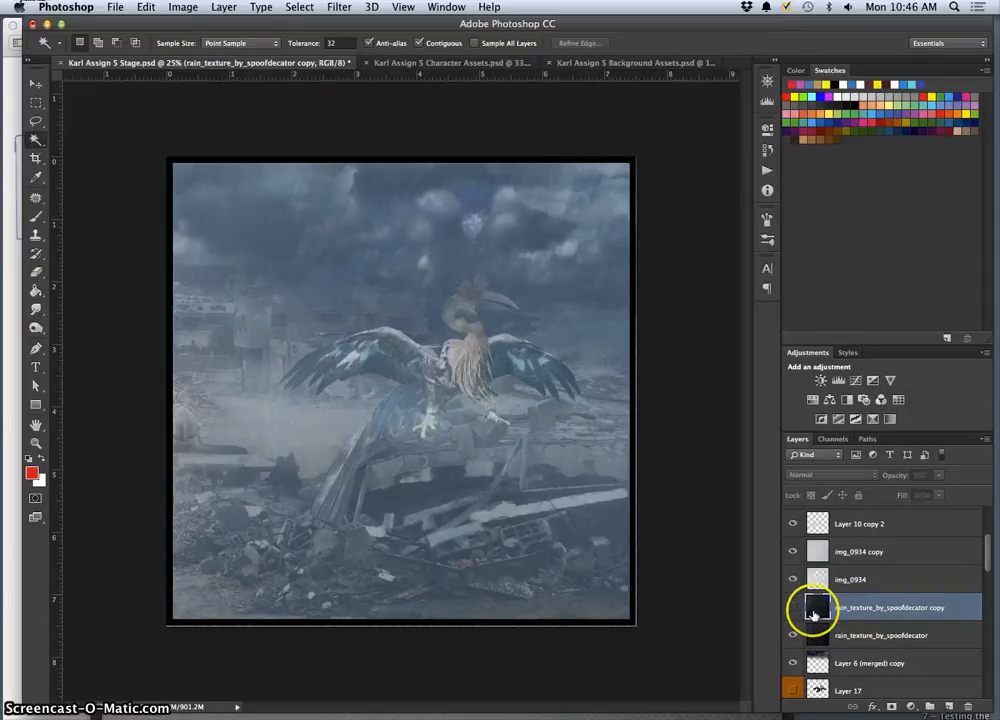
{"action": "left_click", "coordinate": [795, 607]}
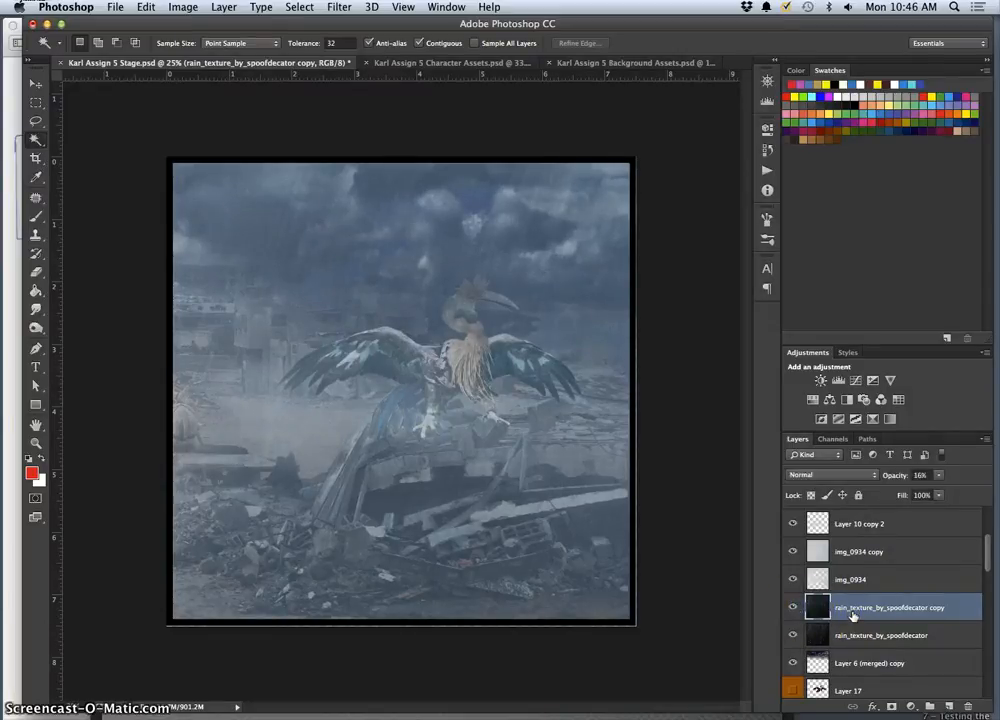
Duplicate the rain texture copy at 9% opacity and stretch the new layer to about 106% width and 115% height.
{"action": "key", "text": "super+j"}
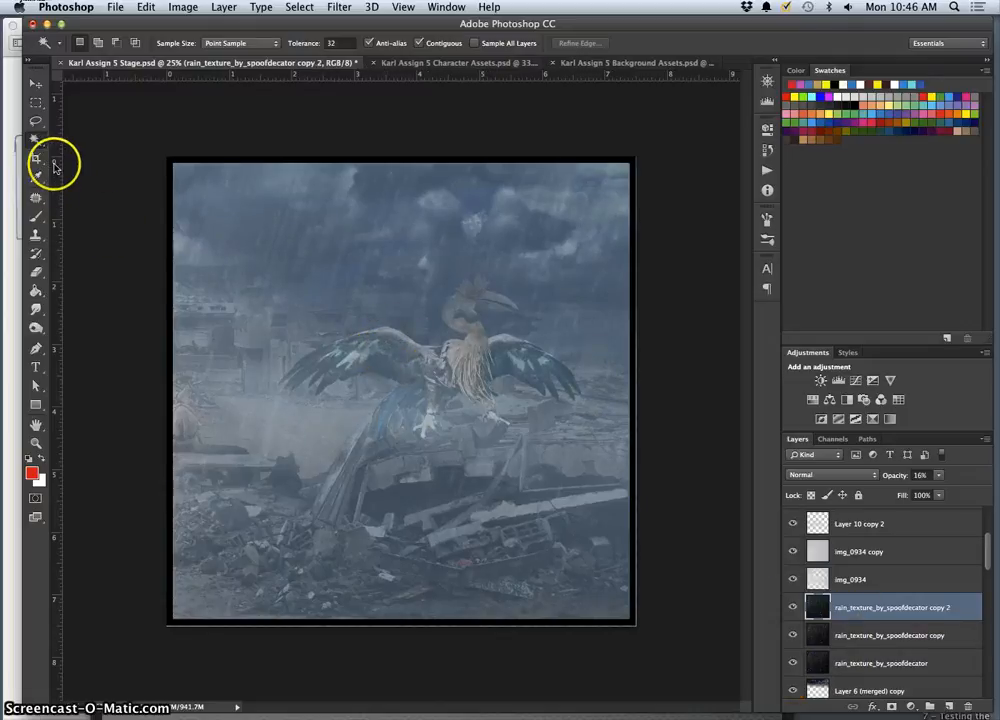
{"action": "left_click", "coordinate": [939, 475]}
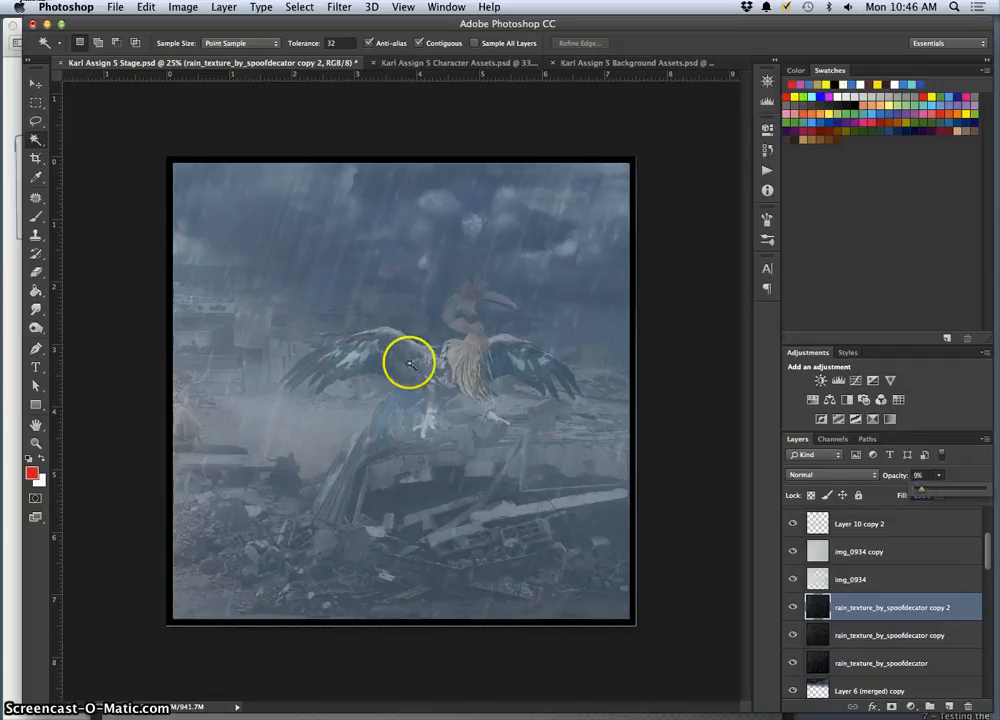
{"action": "key", "text": "super+t"}
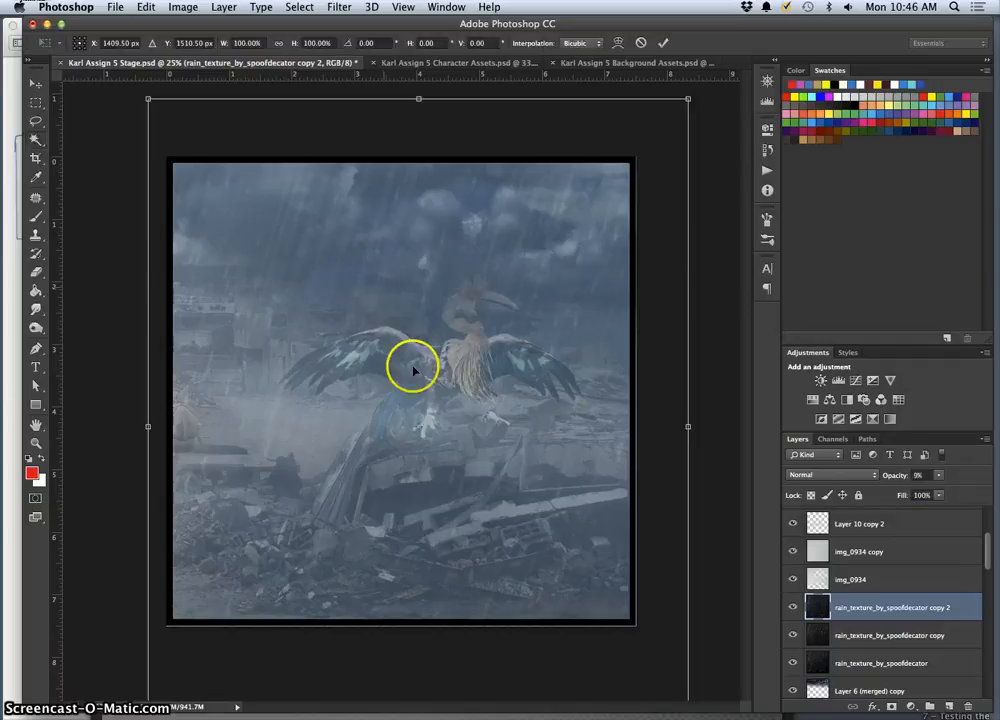
{"action": "right_click", "coordinate": [334, 497]}
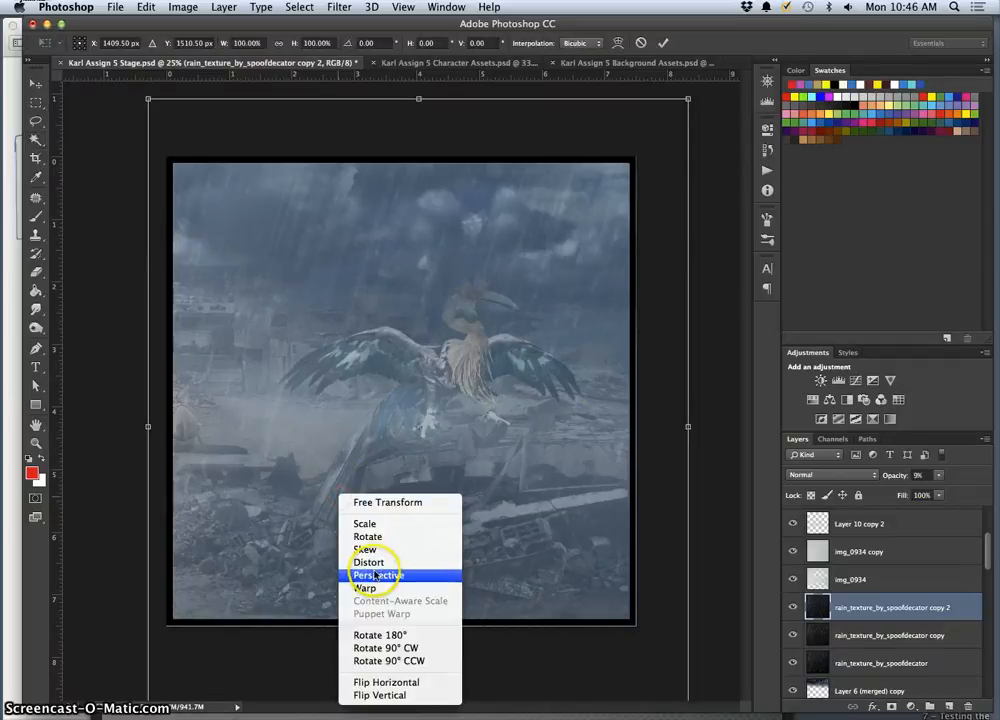
{"action": "left_click", "coordinate": [350, 523]}
{"action": "left_click_drag", "start_coordinate": [413, 98], "coordinate": [437, 12]}
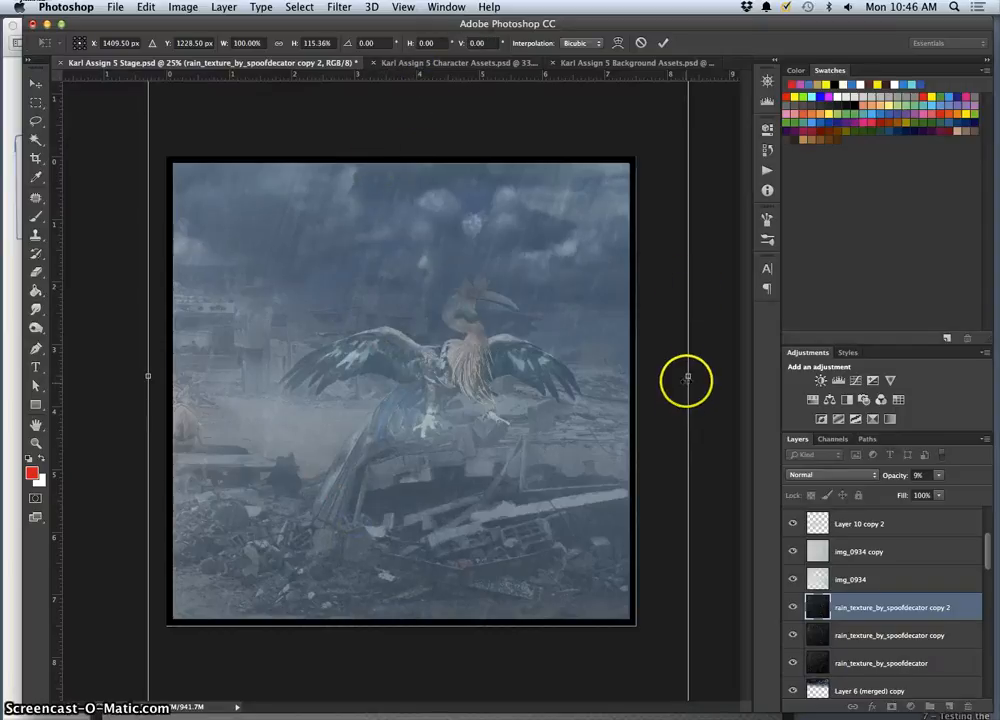
{"action": "left_click_drag", "start_coordinate": [688, 376], "coordinate": [722, 376]}
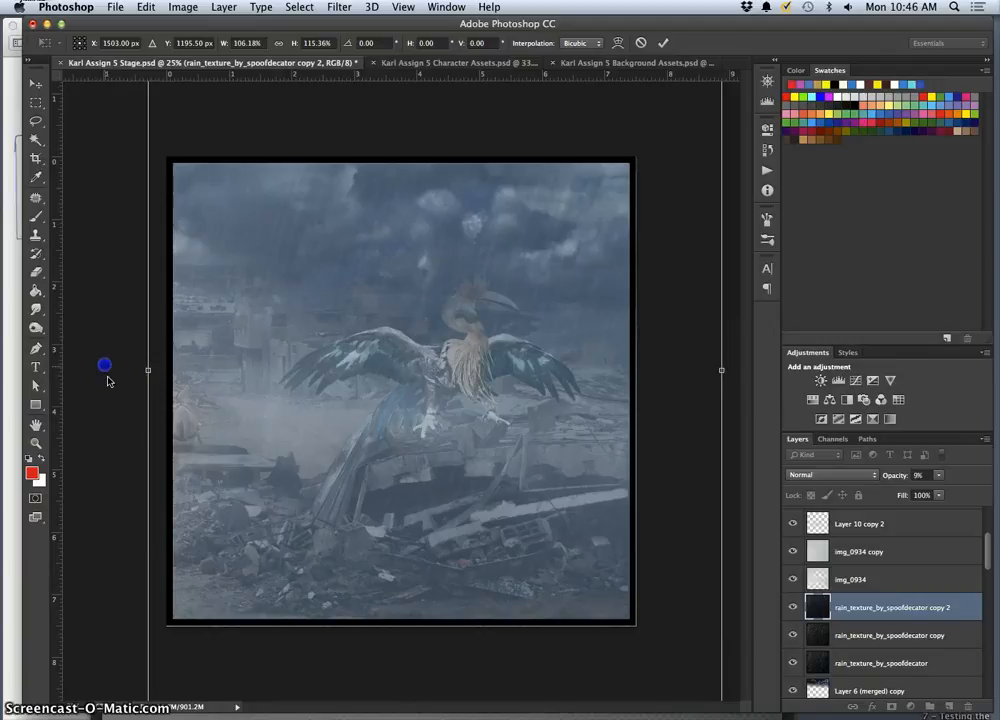
Rotate the second rain copy about 0.8°, shift it slightly upward, and commit the transform.
{"action": "right_click", "coordinate": [357, 482]}
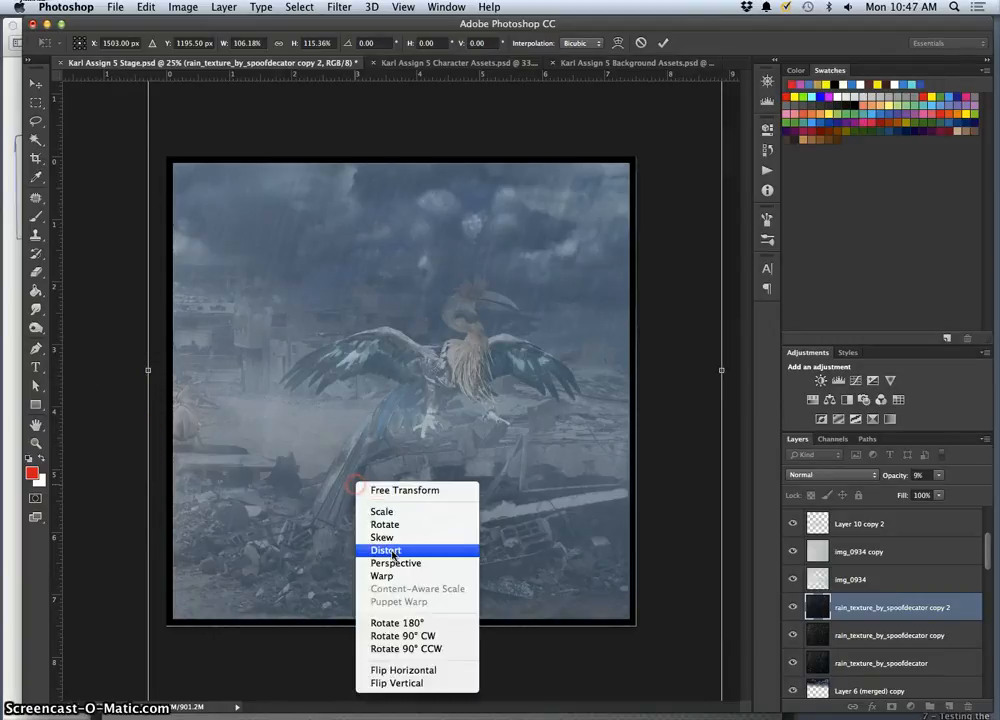
{"action": "left_click", "coordinate": [123, 595]}
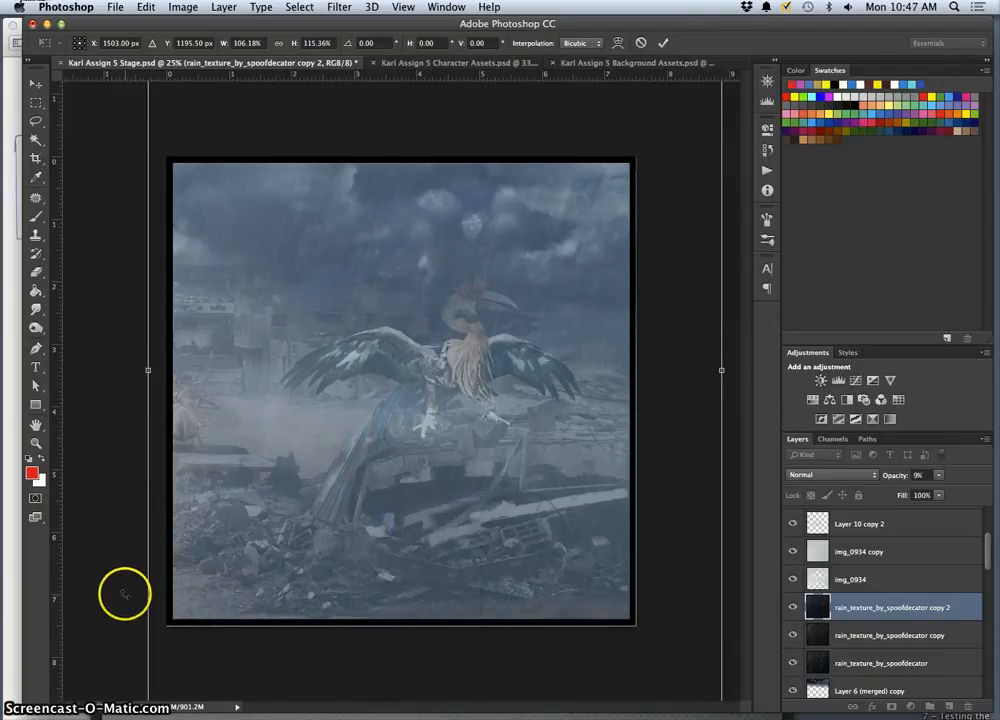
{"action": "left_click_drag", "start_coordinate": [123, 595], "coordinate": [118, 592]}
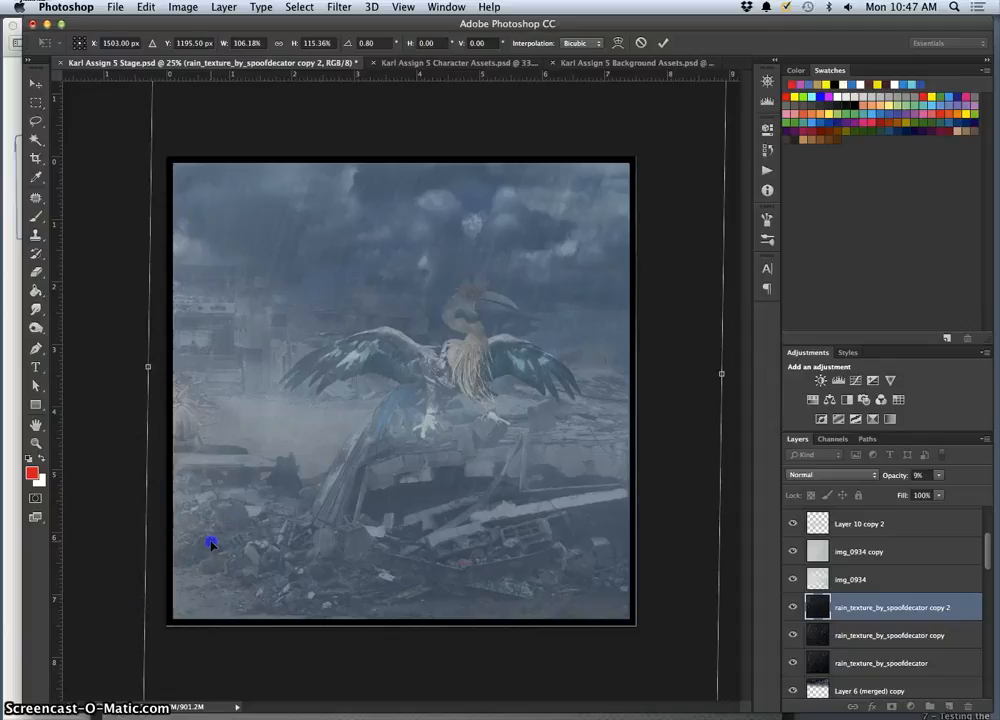
{"action": "left_click_drag", "start_coordinate": [208, 540], "coordinate": [210, 533]}
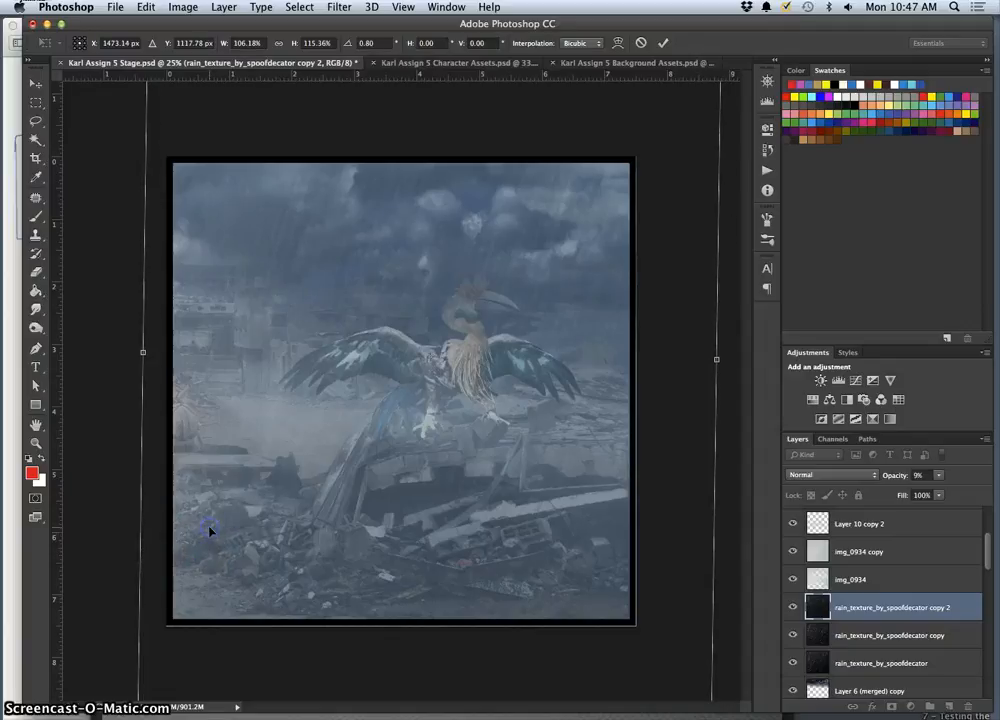
{"action": "key", "text": "Return"}
{"action": "key", "text": "w"}
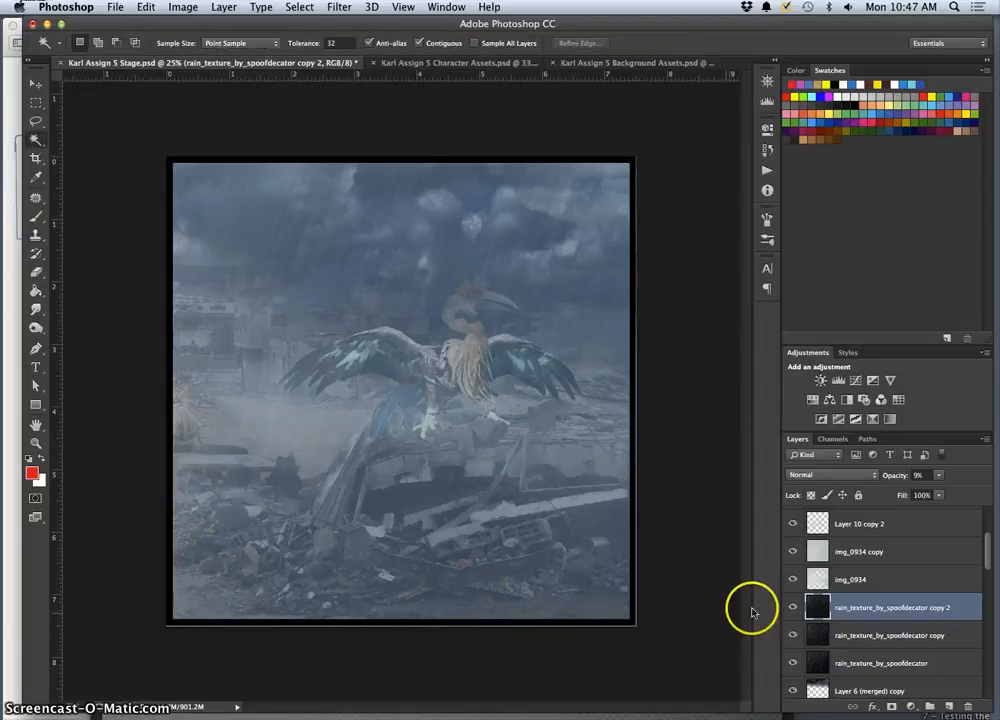
Toggle the visibility of the three rain texture layers in turn to preview the falling rain.
{"action": "left_click_drag", "start_coordinate": [792, 607], "coordinate": [792, 656]}
{"action": "left_click", "coordinate": [790, 637]}
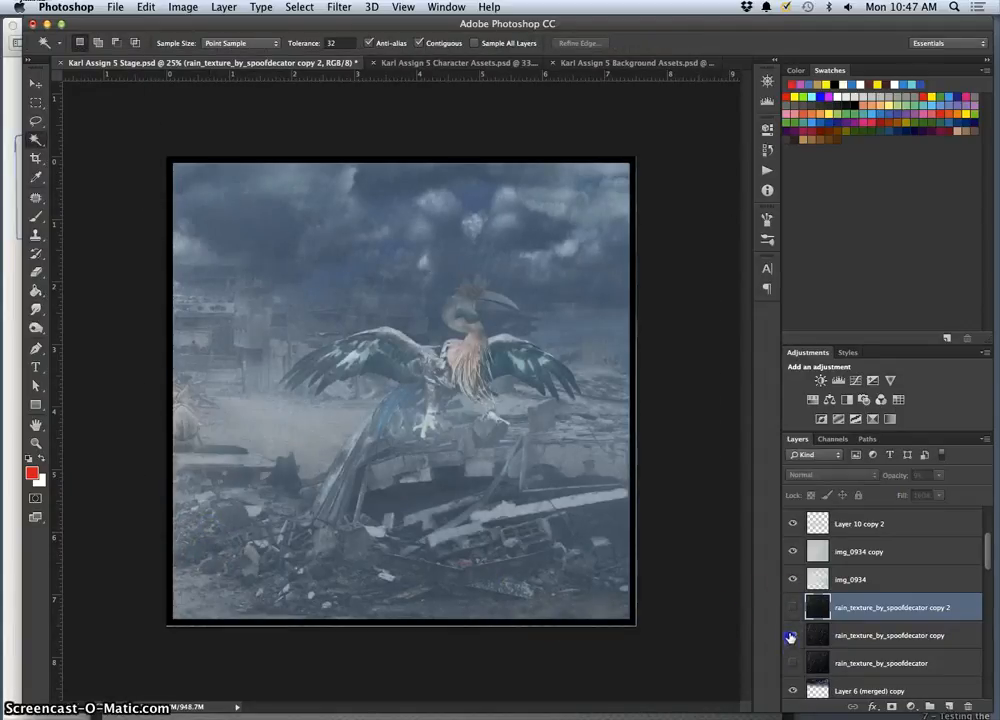
{"action": "left_click_drag", "start_coordinate": [790, 609], "coordinate": [792, 654]}
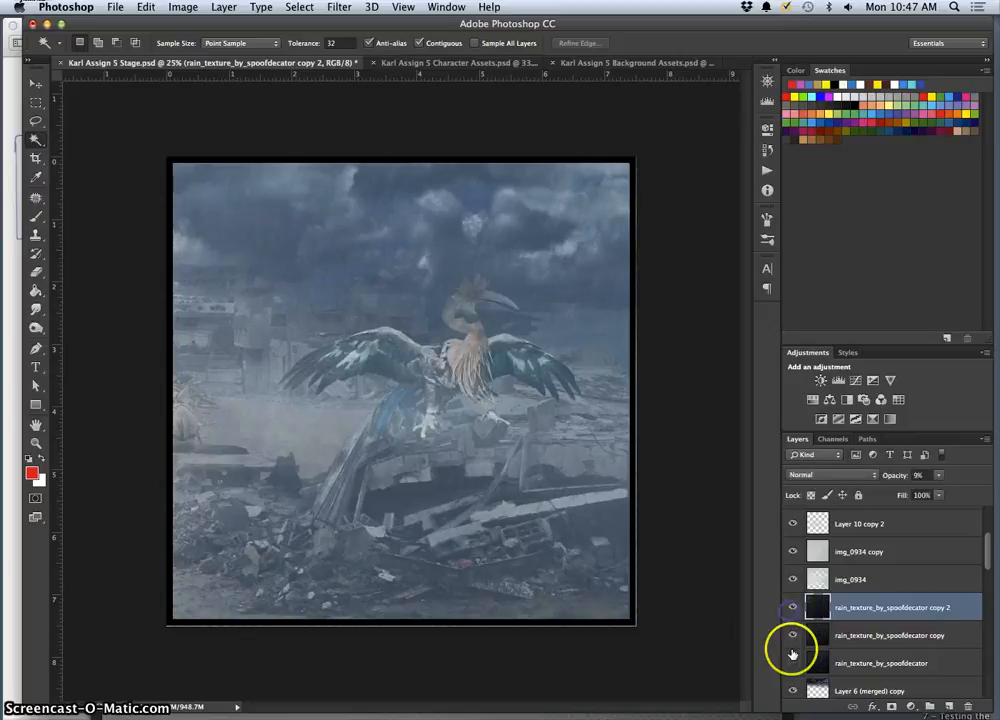
{"action": "left_click", "coordinate": [793, 659]}
{"action": "left_click", "coordinate": [792, 636]}
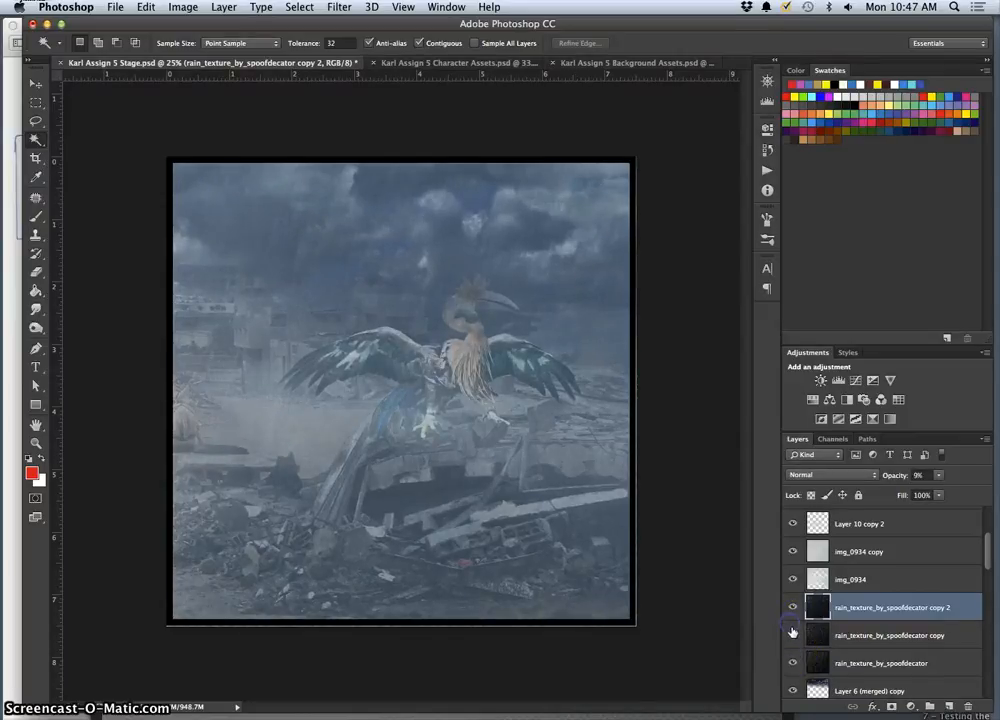
Select all three rain texture layers and label them with the violet layer color.
{"action": "left_click", "coordinate": [862, 662], "text": "shift"}
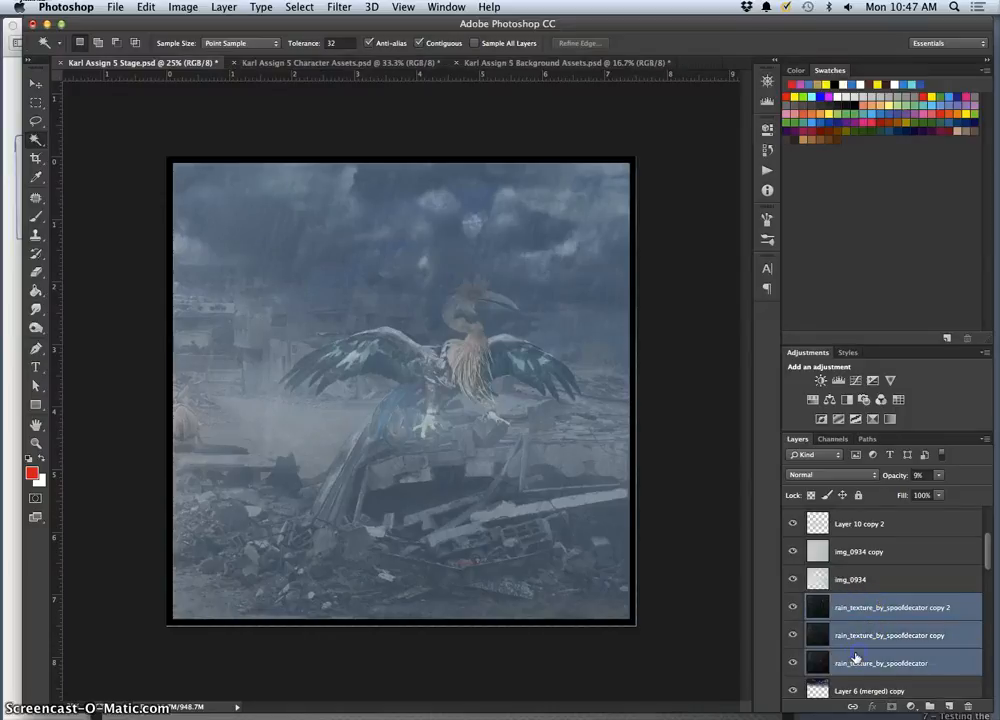
{"action": "right_click", "coordinate": [801, 606]}
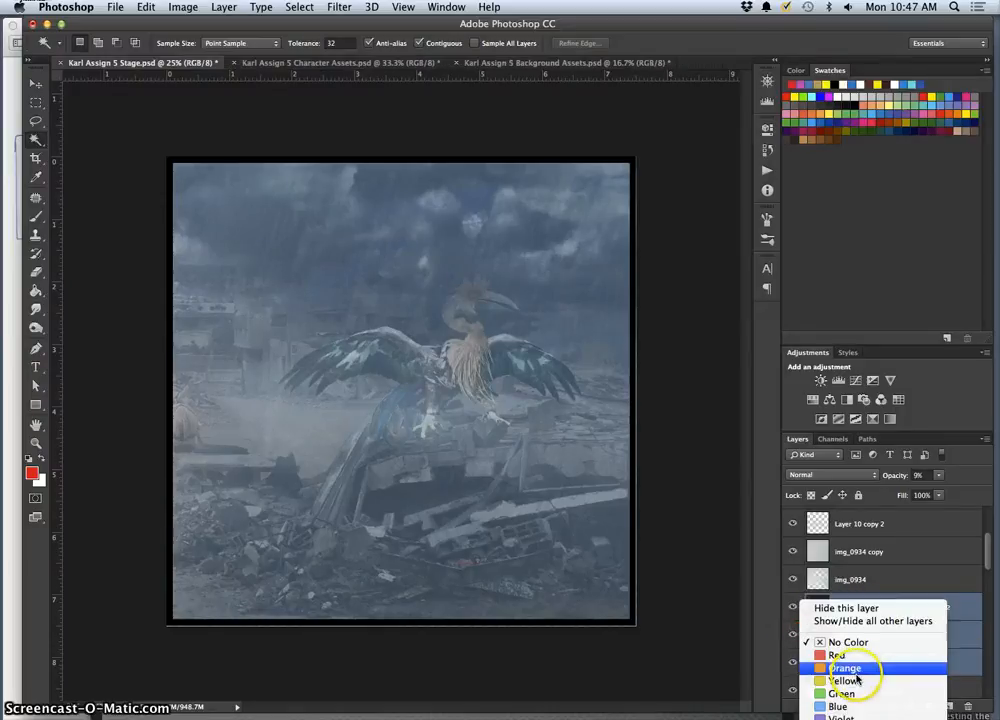
{"action": "left_click", "coordinate": [840, 716]}
{"action": "scroll", "coordinate": [880, 665], "scroll_direction": "down", "scroll_amount": 3}
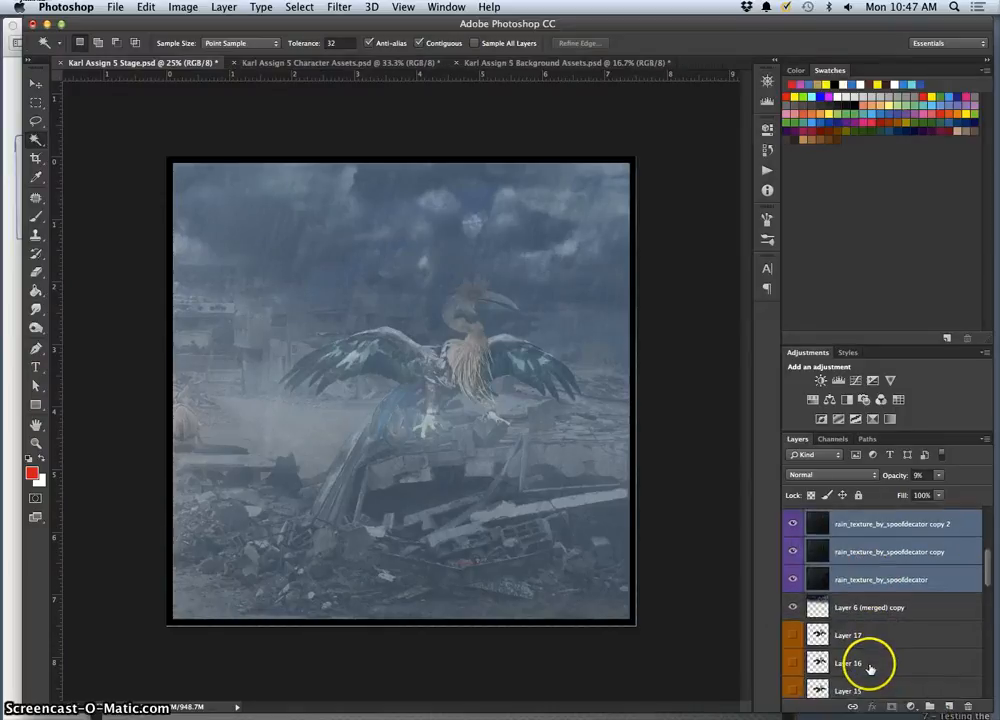
Toggle the visibility of Layer 6 (merged) copy to check what it contributes to the scene.
{"action": "scroll", "coordinate": [862, 662], "scroll_direction": "up", "scroll_amount": 3}
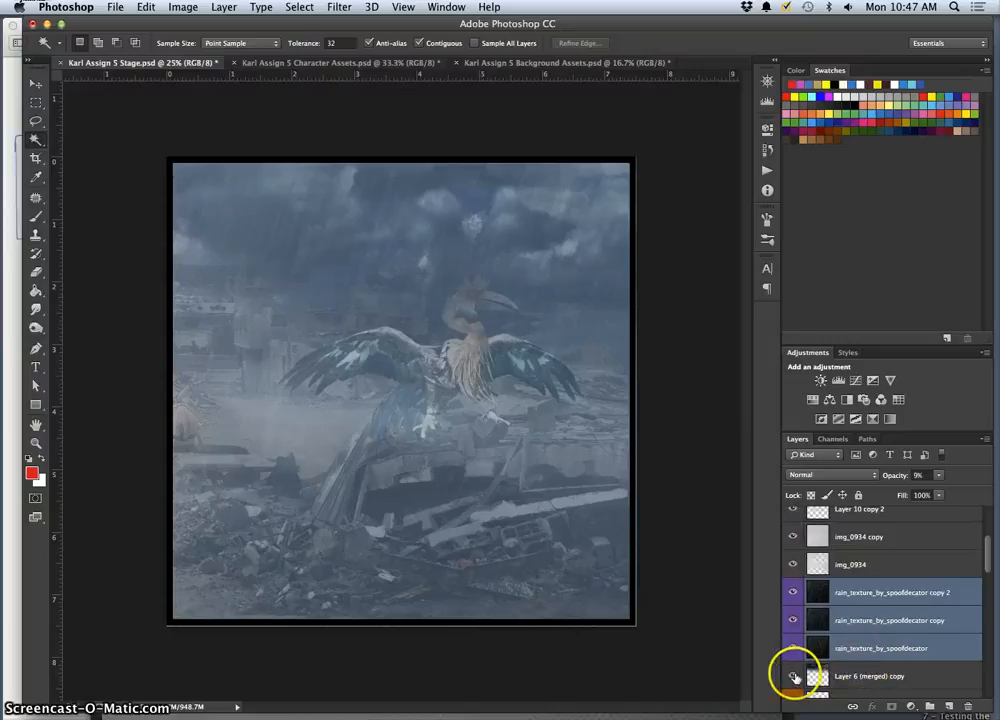
{"action": "left_click", "coordinate": [795, 677]}
{"action": "left_click", "coordinate": [795, 677]}
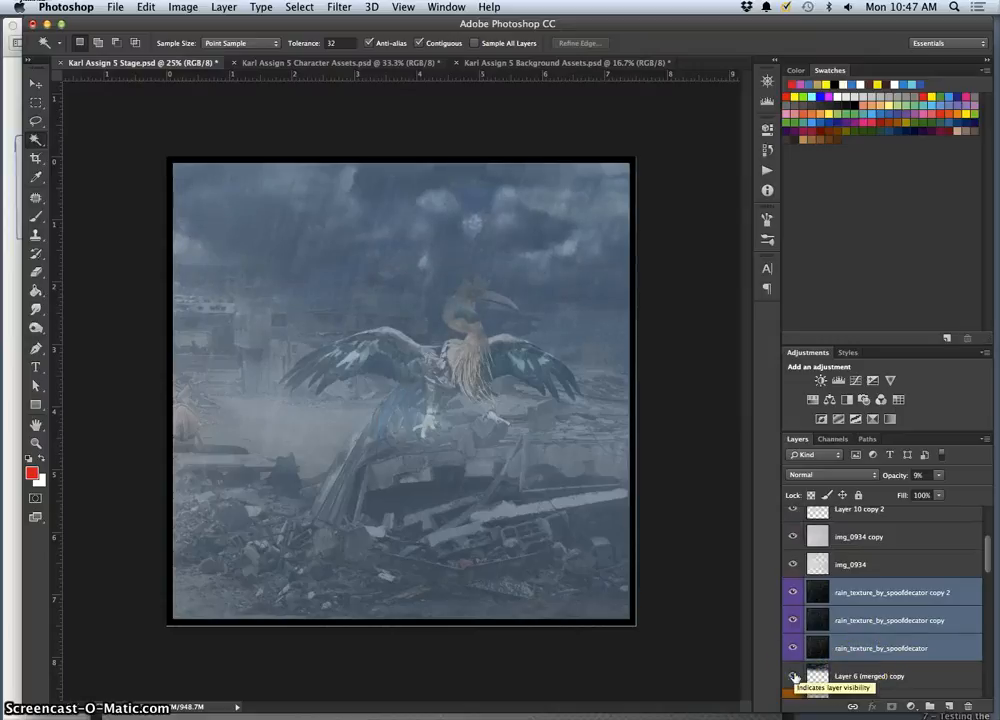
{"action": "left_click", "coordinate": [795, 677]}
{"action": "left_click", "coordinate": [795, 677]}
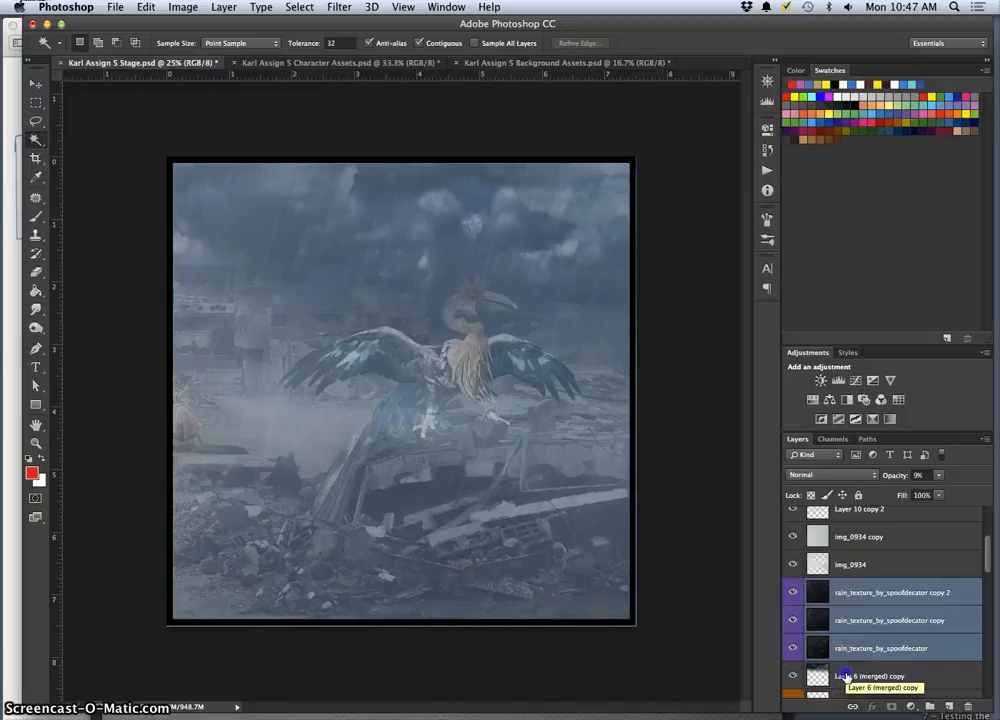
Label Layer 6 (merged) copy with the yellow layer color.
{"action": "left_click", "coordinate": [845, 677]}
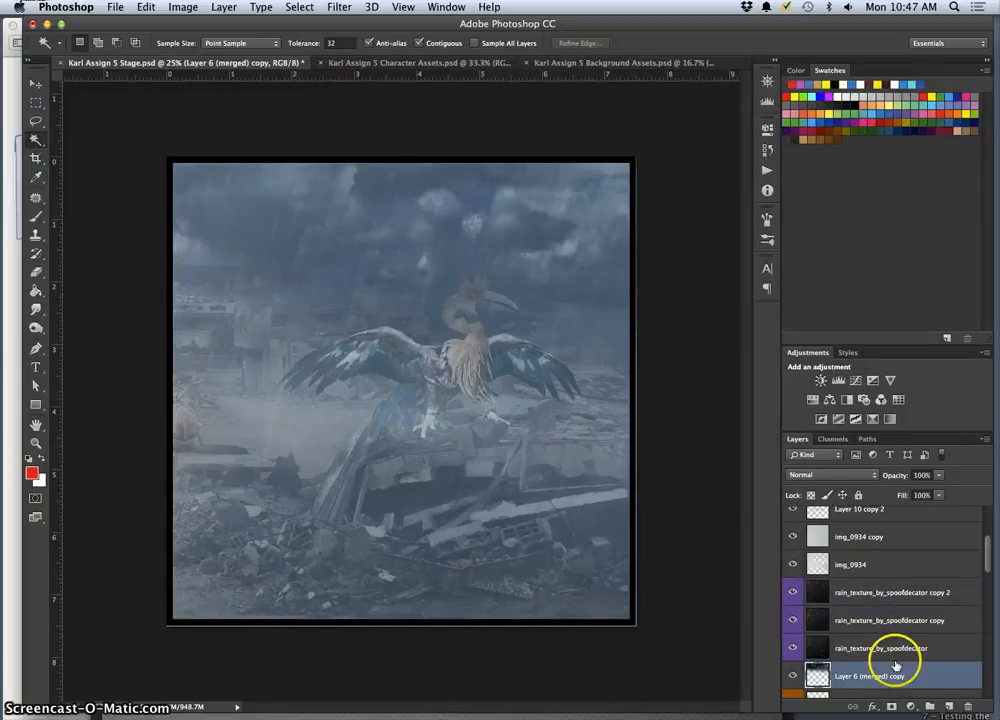
{"action": "left_click", "coordinate": [875, 677]}
{"action": "right_click", "coordinate": [795, 672]}
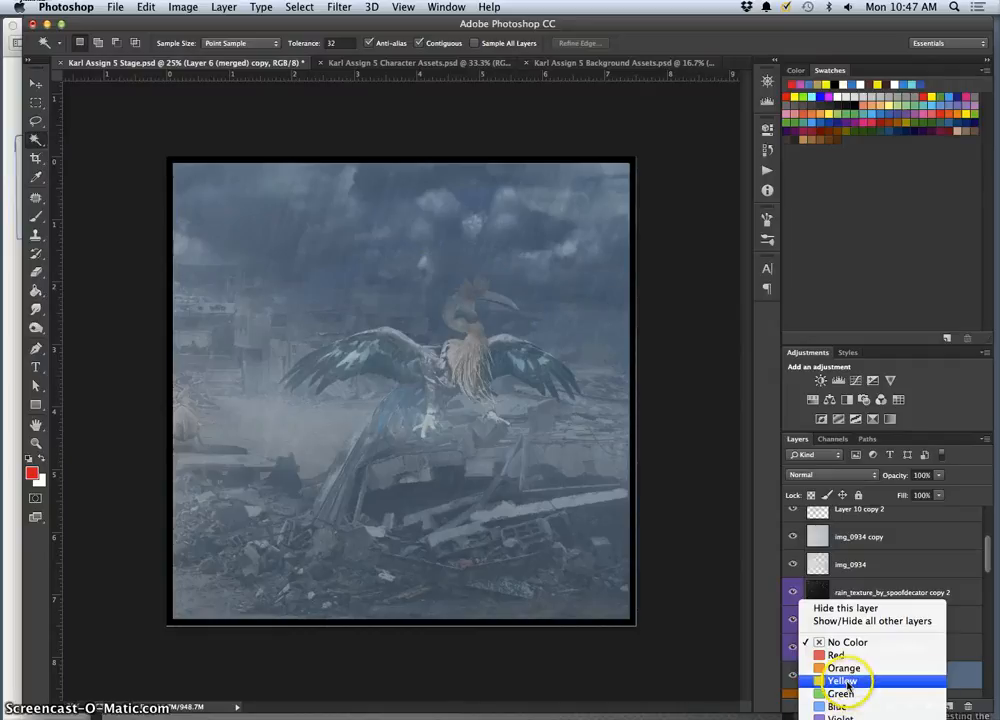
{"action": "left_click", "coordinate": [847, 682]}
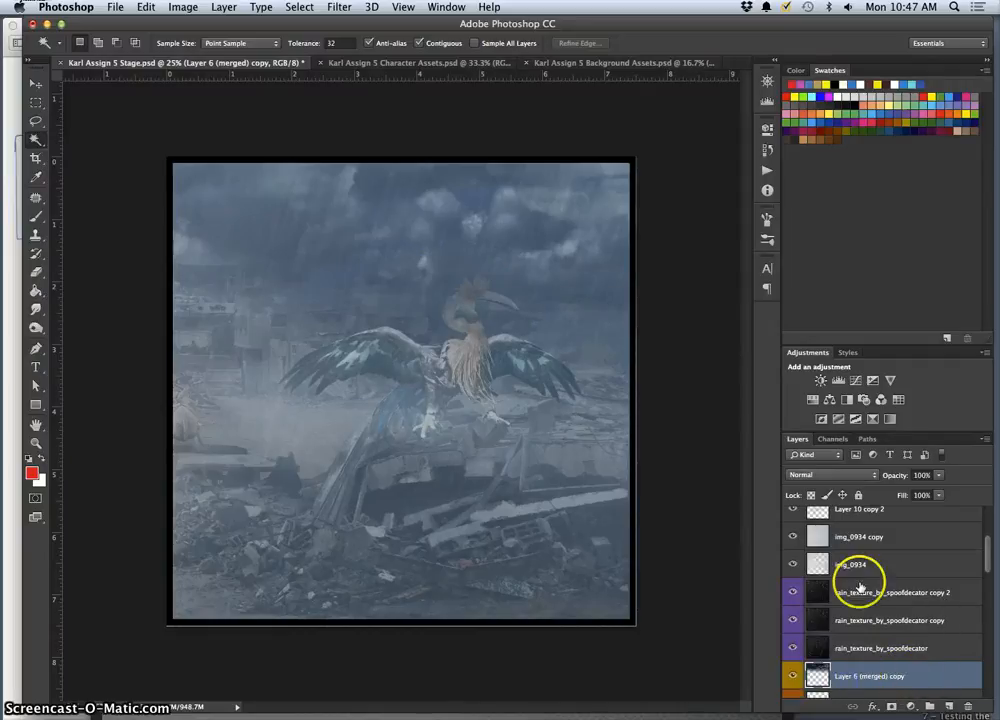
Hide and reshow the FILM BORDER layer to check its effect around the canvas.
{"action": "scroll", "coordinate": [884, 571], "scroll_direction": "up", "scroll_amount": 3}
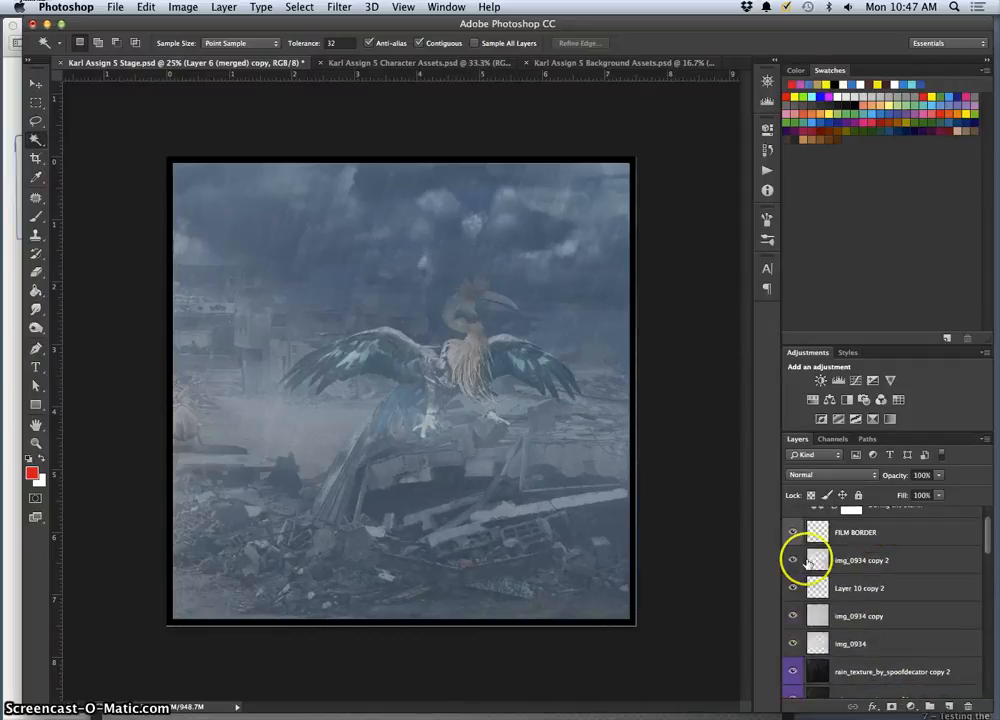
{"action": "left_click", "coordinate": [791, 534]}
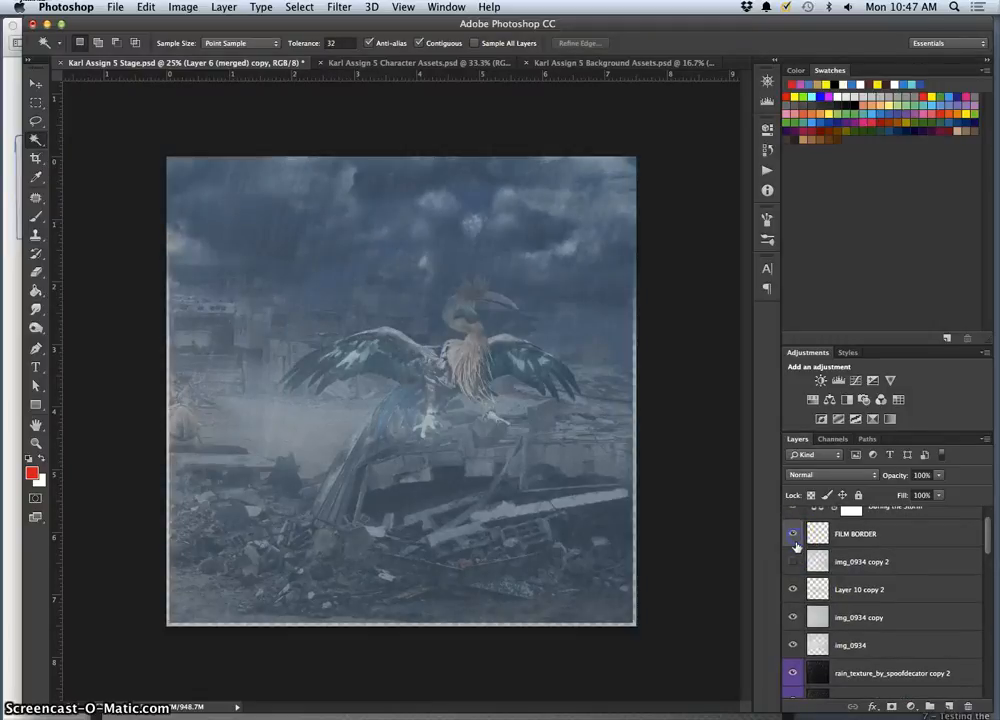
{"action": "left_click", "coordinate": [793, 537]}
Label both During the Storm adjustment layers with the gray layer color.
{"action": "scroll", "coordinate": [800, 548], "scroll_direction": "up", "scroll_amount": 1}
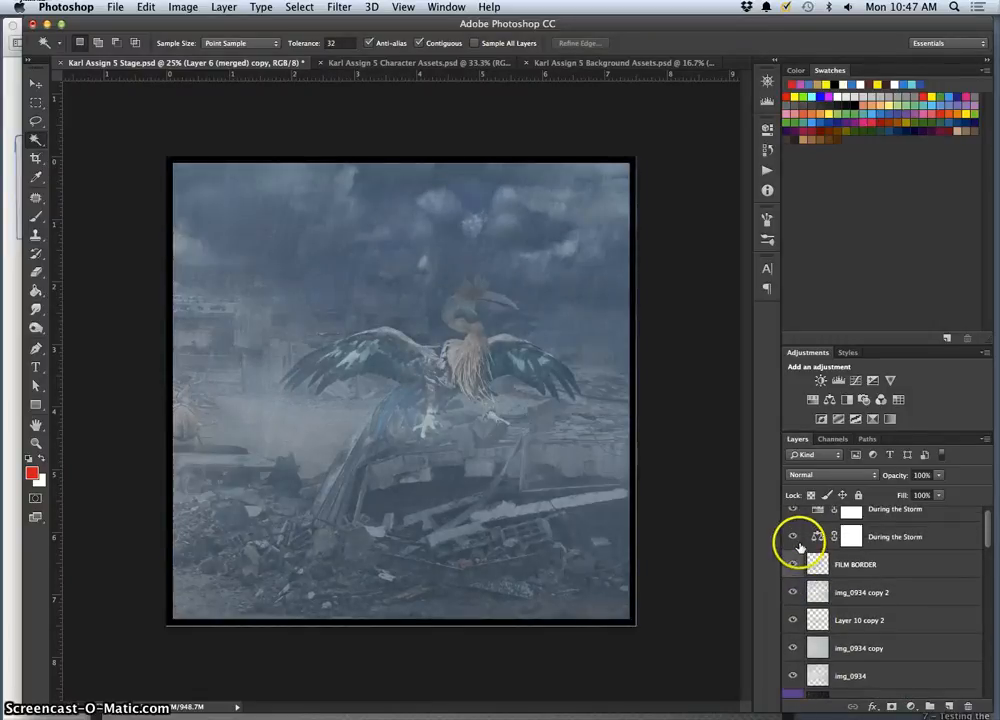
{"action": "right_click", "coordinate": [800, 547]}
{"action": "left_click", "coordinate": [826, 680]}
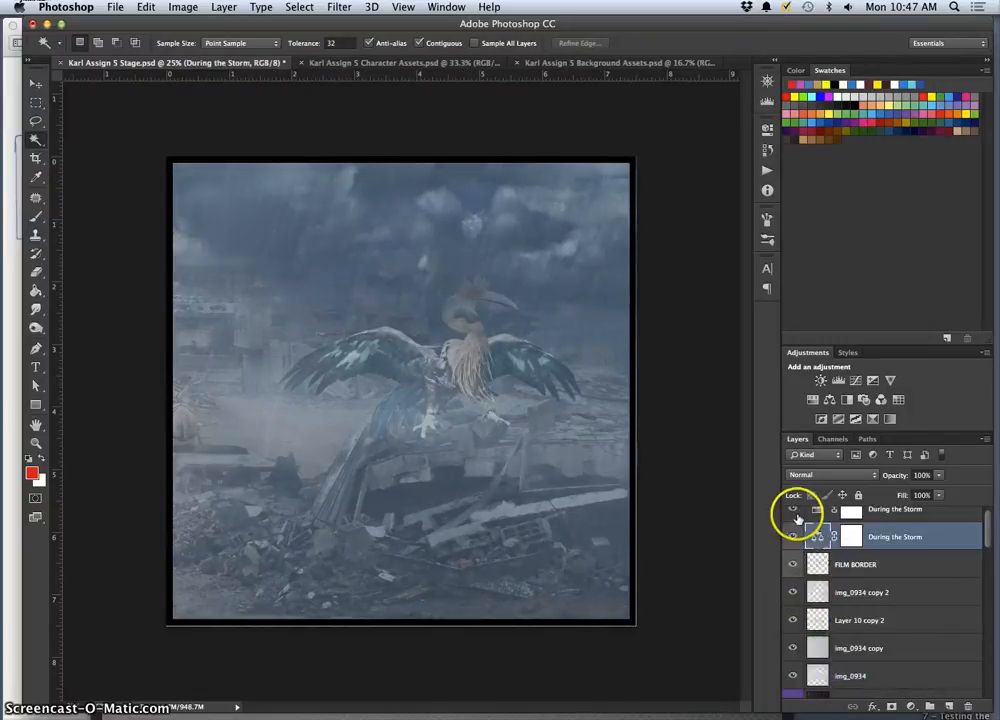
{"action": "right_click", "coordinate": [797, 517]}
{"action": "left_click", "coordinate": [826, 650]}
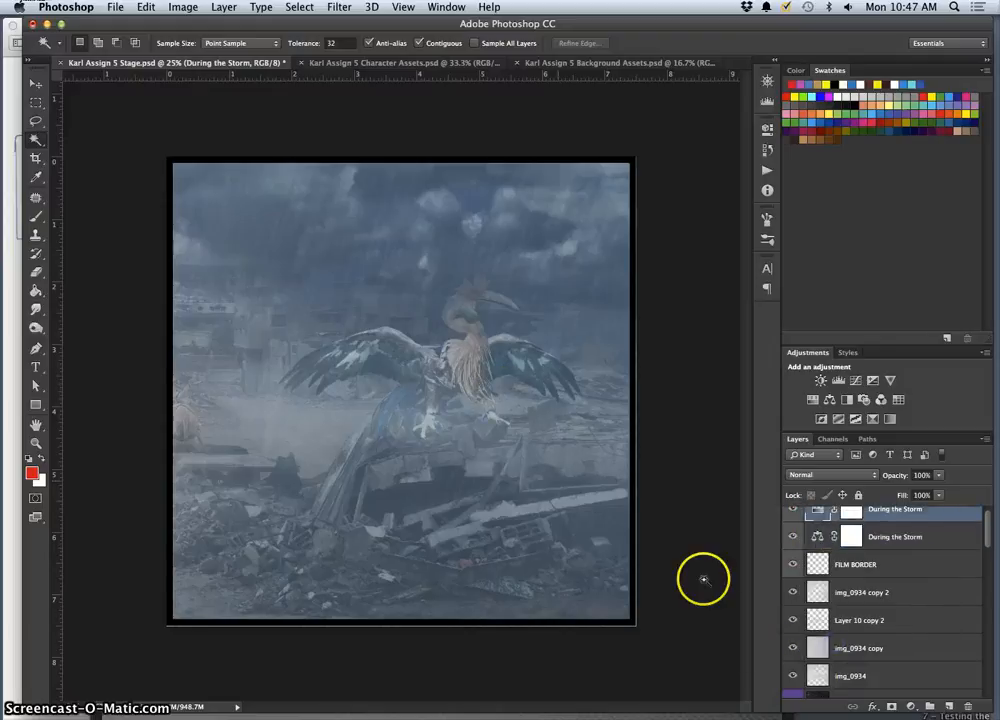
Toggle the visibility of the img_0934 layers, Layer 10 copy 2 and FILM BORDER to check each one's effect, leaving them all visible.
{"action": "left_click", "coordinate": [795, 590]}
{"action": "left_click", "coordinate": [793, 622]}
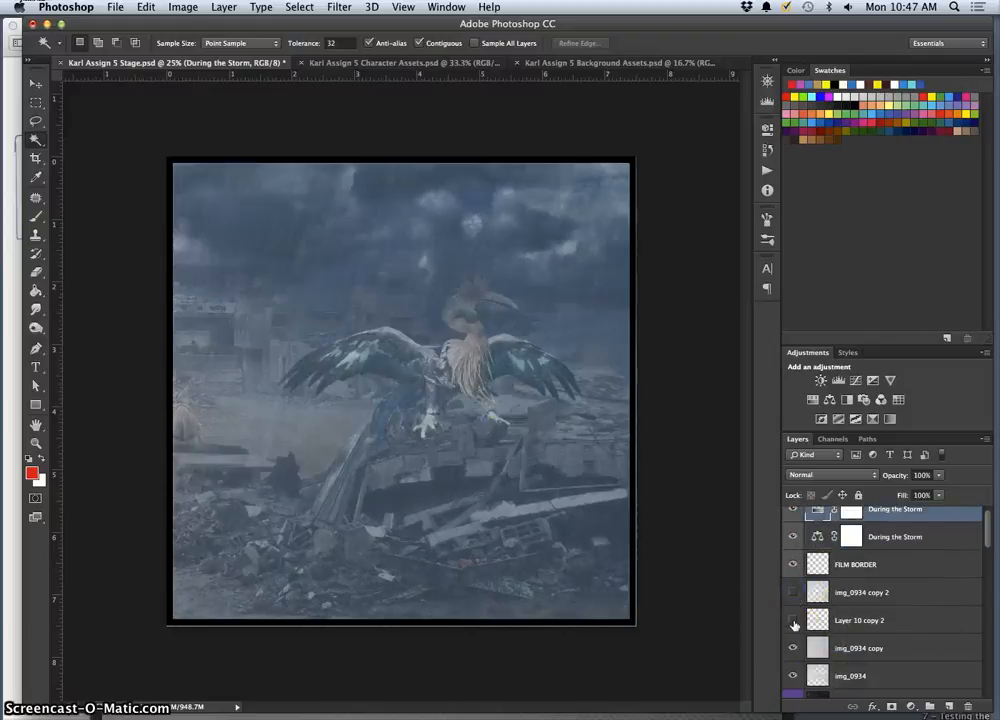
{"action": "left_click", "coordinate": [792, 627]}
{"action": "left_click", "coordinate": [793, 650]}
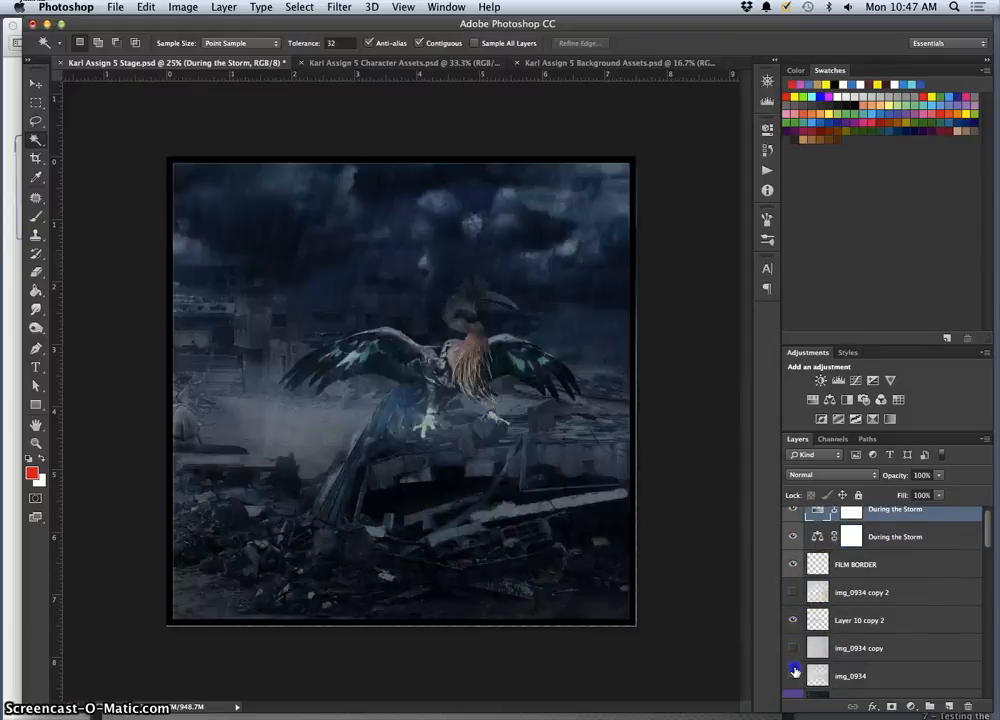
{"action": "left_click", "coordinate": [794, 673]}
{"action": "left_click", "coordinate": [794, 673]}
{"action": "left_click", "coordinate": [793, 649]}
{"action": "left_click", "coordinate": [793, 624]}
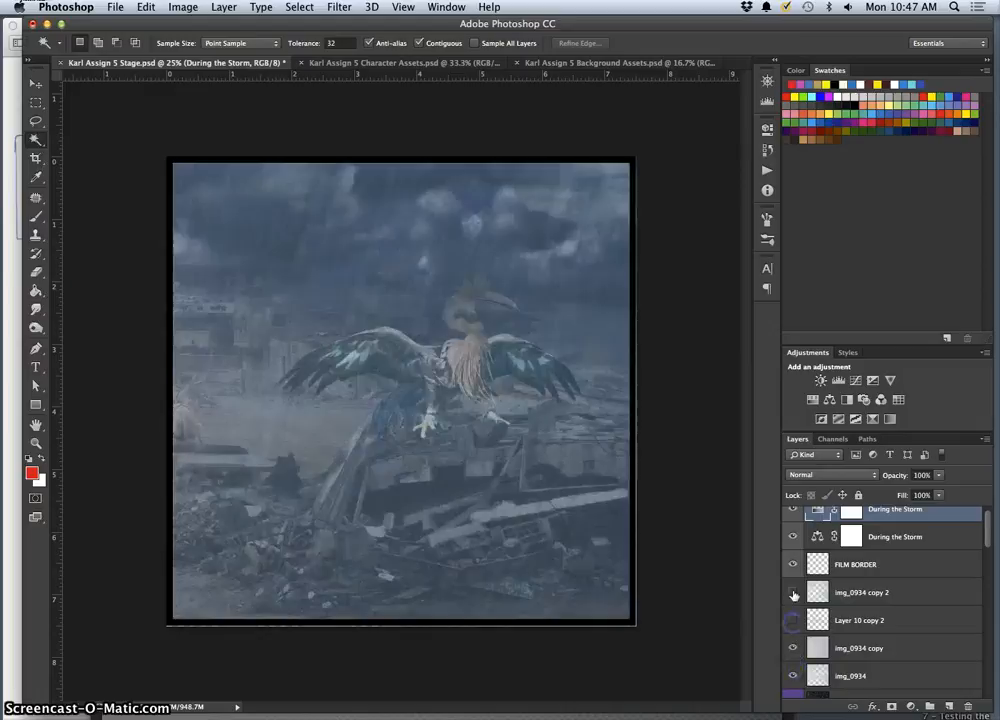
{"action": "left_click", "coordinate": [793, 566]}
{"action": "left_click", "coordinate": [793, 566]}
{"action": "scroll", "coordinate": [799, 607], "scroll_direction": "down", "scroll_amount": 1}
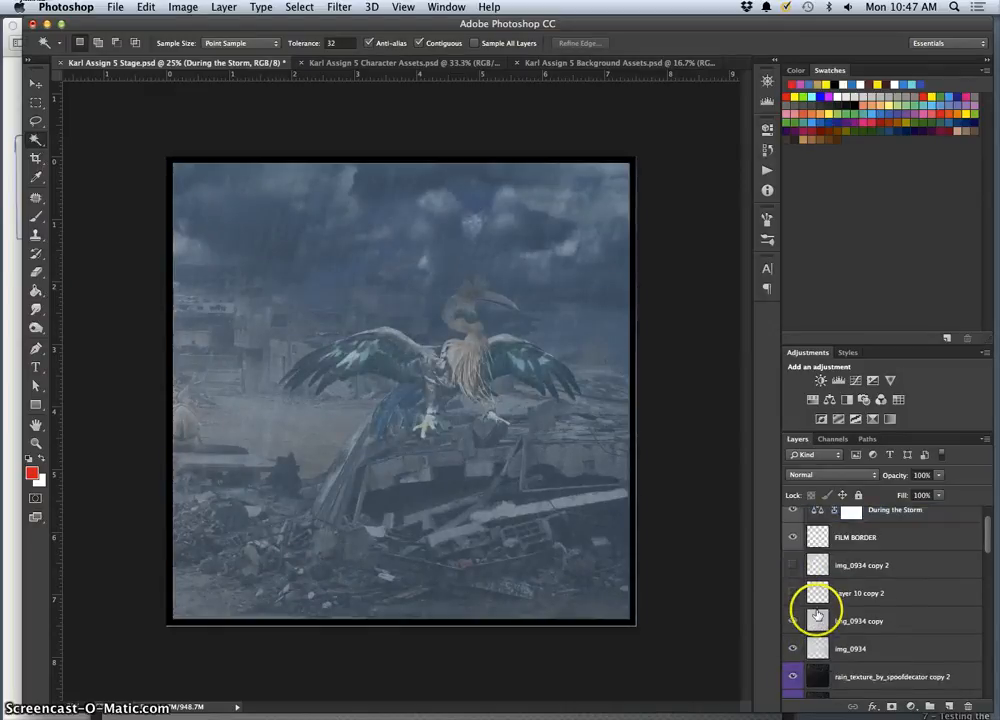
{"action": "left_click", "coordinate": [795, 614]}
{"action": "left_click", "coordinate": [793, 640]}
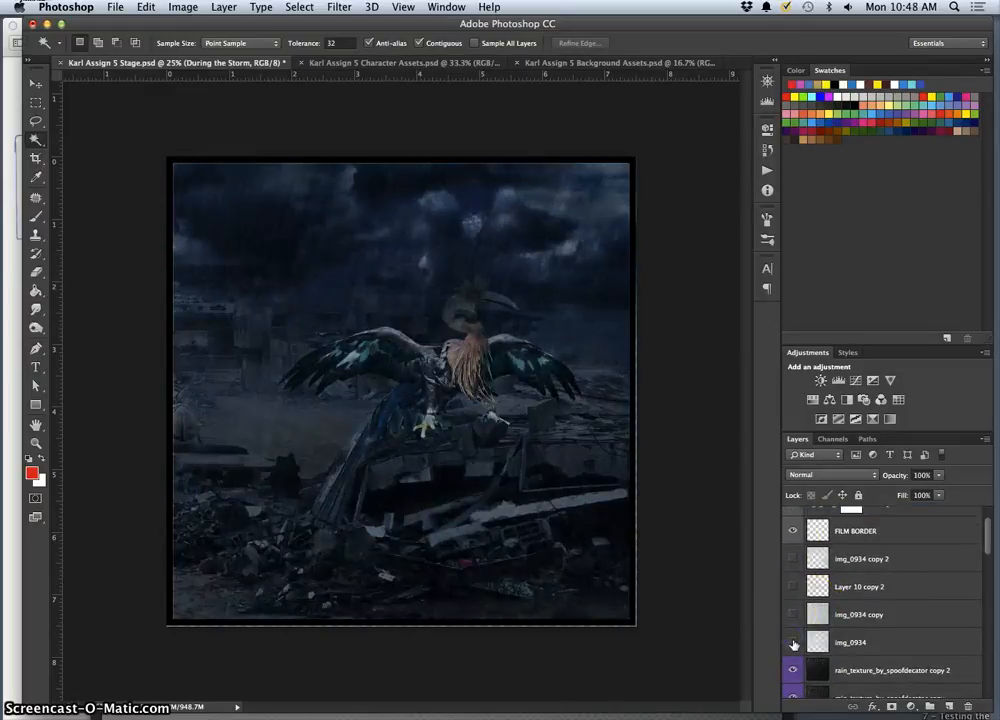
{"action": "left_click", "coordinate": [793, 642]}
{"action": "left_click", "coordinate": [793, 616]}
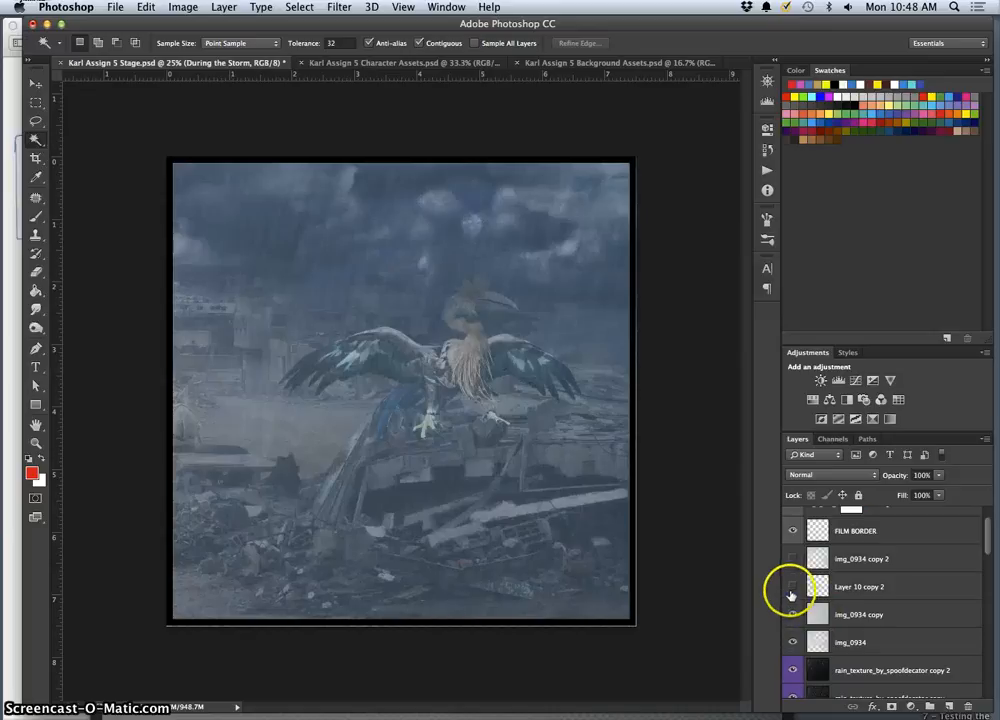
{"action": "left_click", "coordinate": [792, 588]}
{"action": "left_click", "coordinate": [792, 561]}
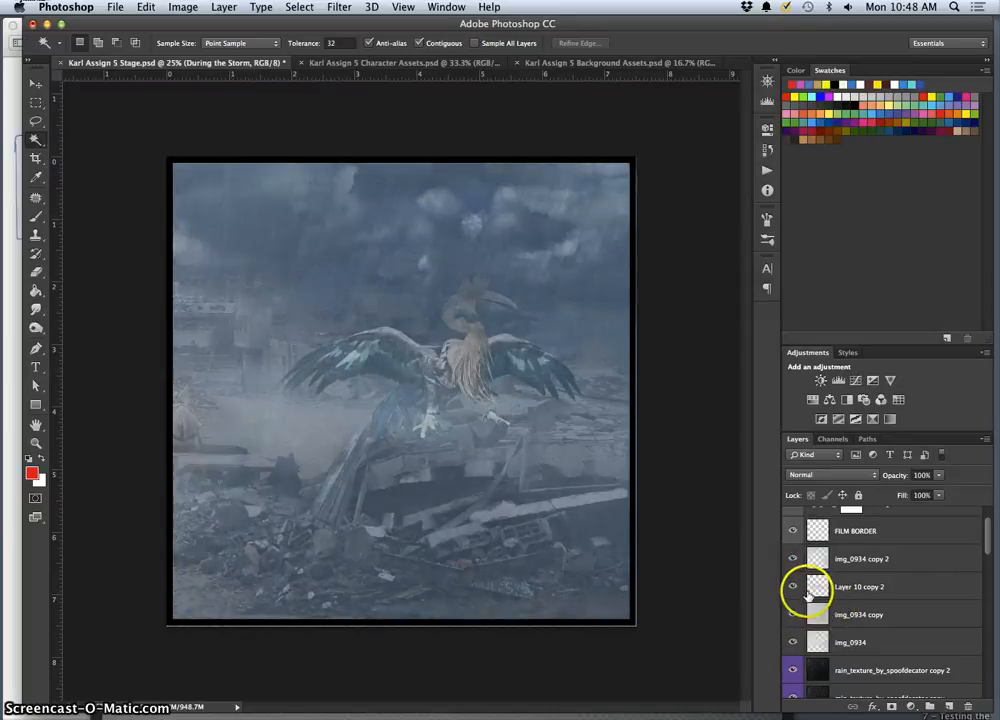
{"action": "left_click", "coordinate": [792, 614]}
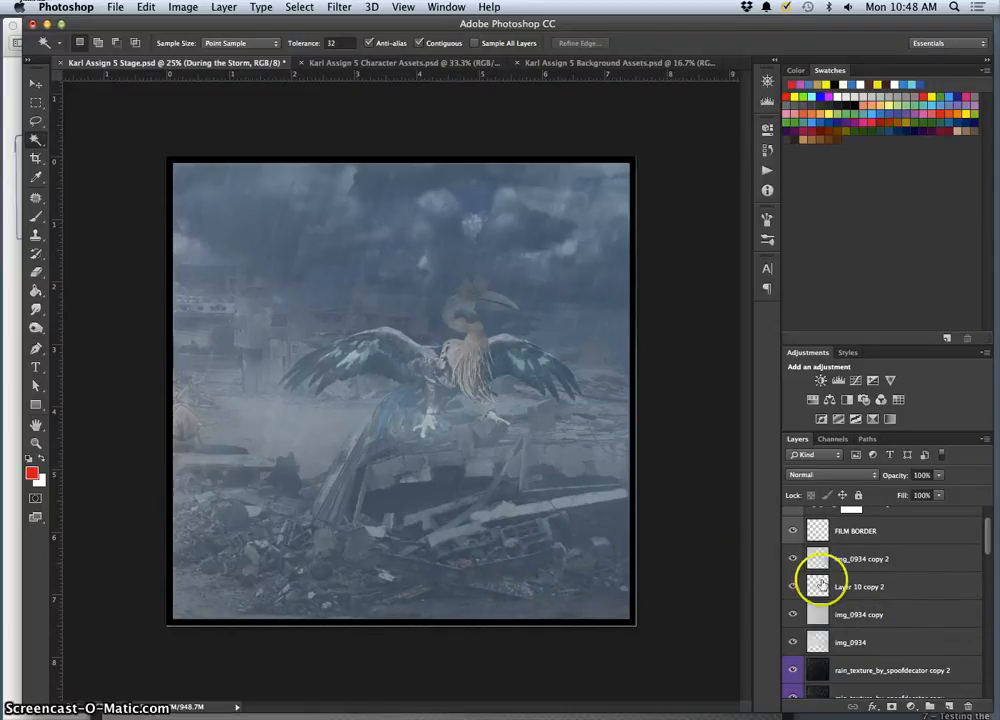
Save the stage document and show the animation Timeline.
{"action": "scroll", "coordinate": [810, 640], "scroll_direction": "down", "scroll_amount": 5}
{"action": "key", "text": "super+s"}
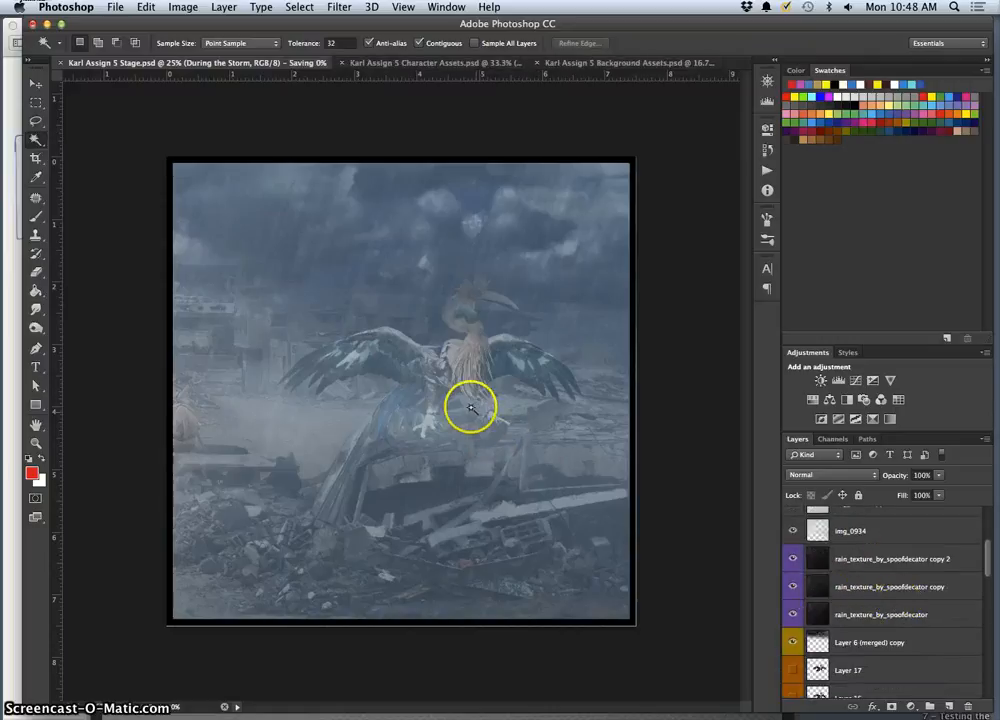
{"action": "left_click", "coordinate": [446, 7]}
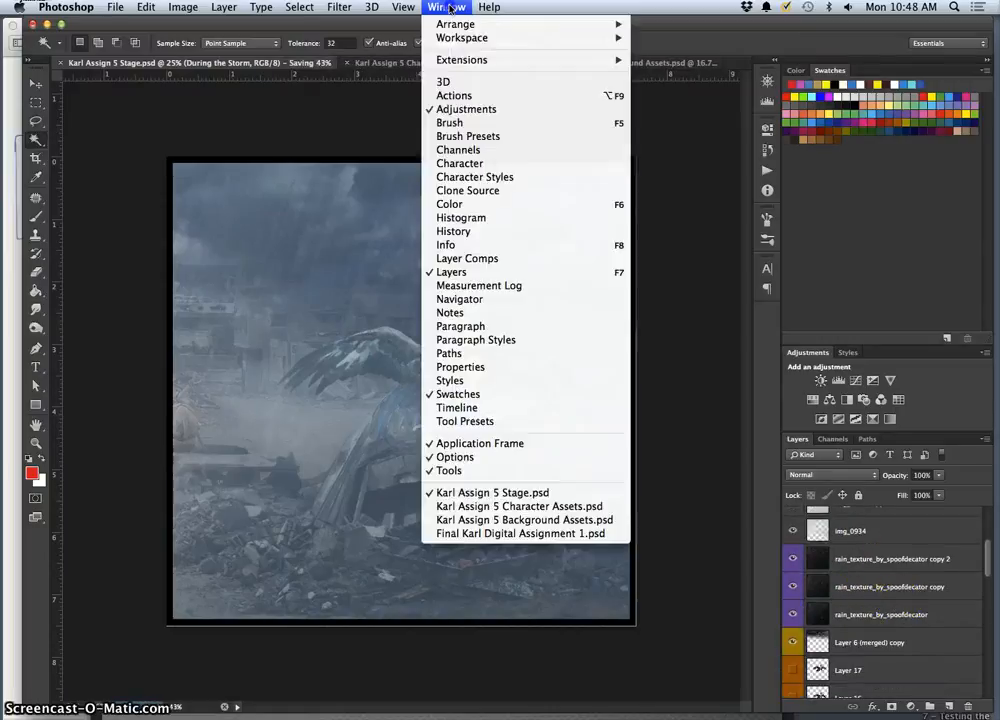
{"action": "left_click", "coordinate": [471, 408]}
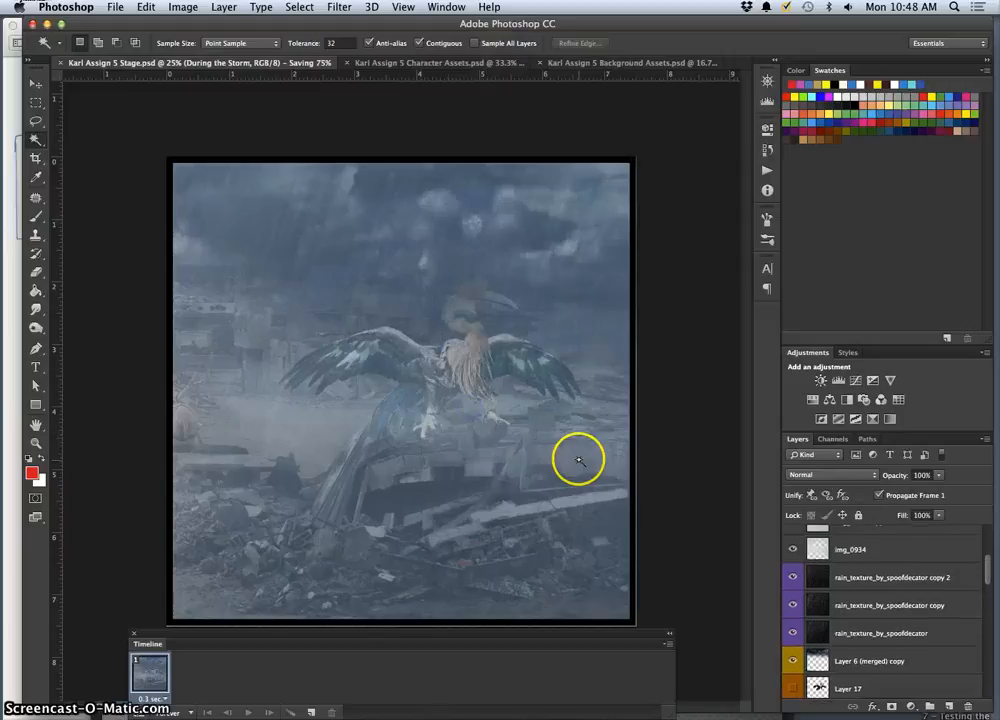
Make animation frames from all the stage document's layers and browse the resulting frames in the Timeline.
{"action": "left_click", "coordinate": [669, 646]}
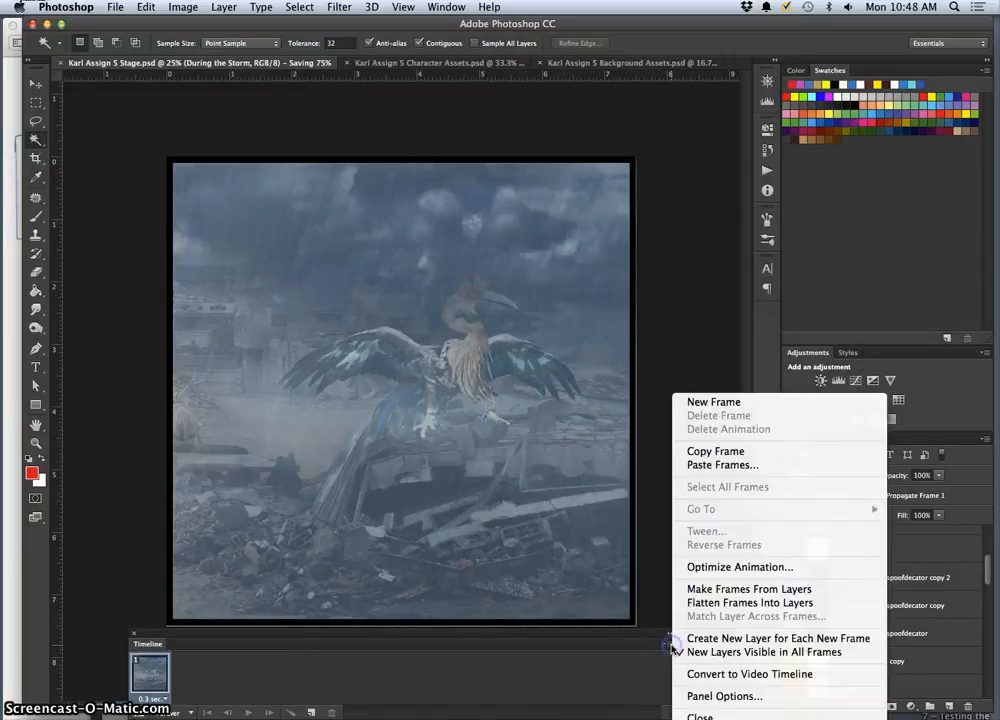
{"action": "left_click", "coordinate": [734, 592]}
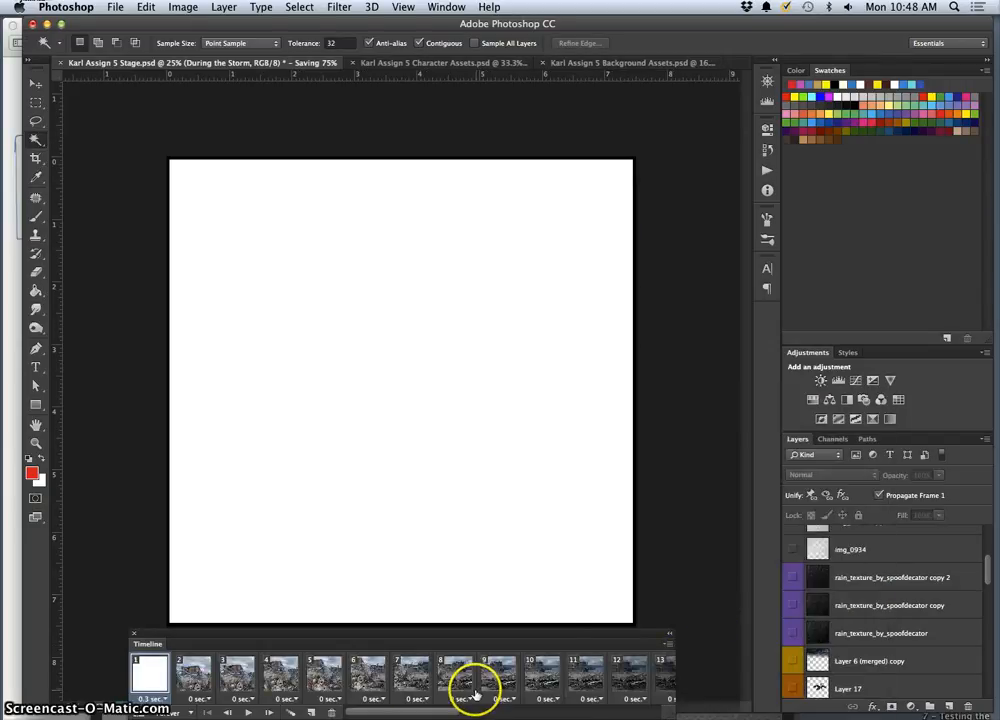
{"action": "left_click_drag", "start_coordinate": [360, 713], "coordinate": [393, 713]}
{"action": "left_click", "coordinate": [502, 697]}
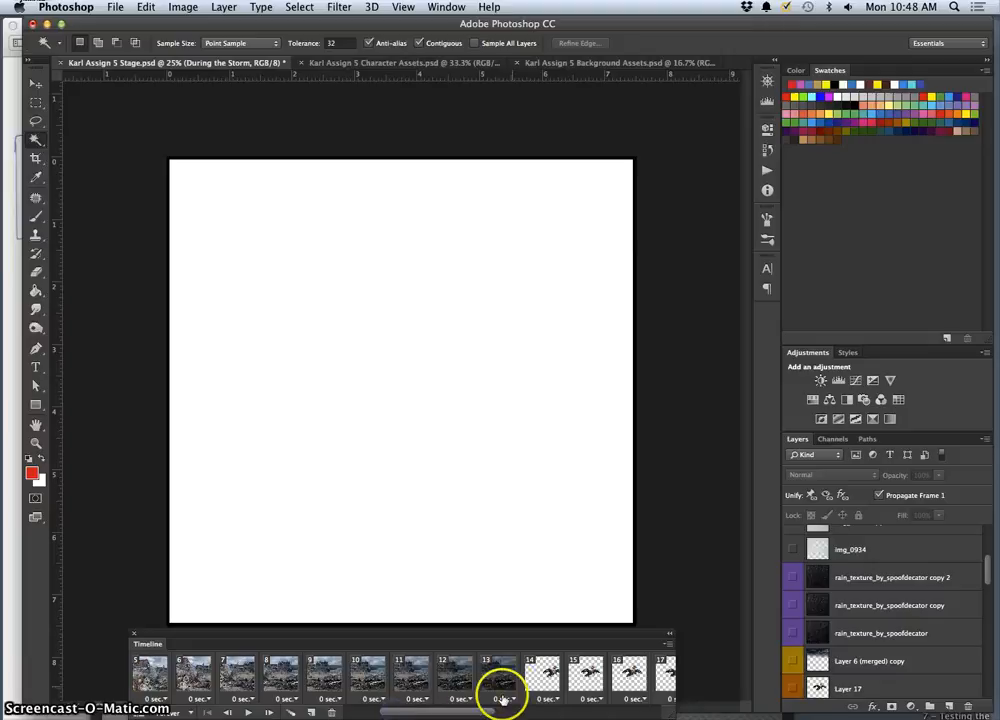
{"action": "mouse_move", "coordinate": [466, 712]}
{"action": "left_mouse_down"}
{"action": "mouse_move", "coordinate": [618, 706]}
{"action": "mouse_move", "coordinate": [466, 707]}
{"action": "left_mouse_up"}
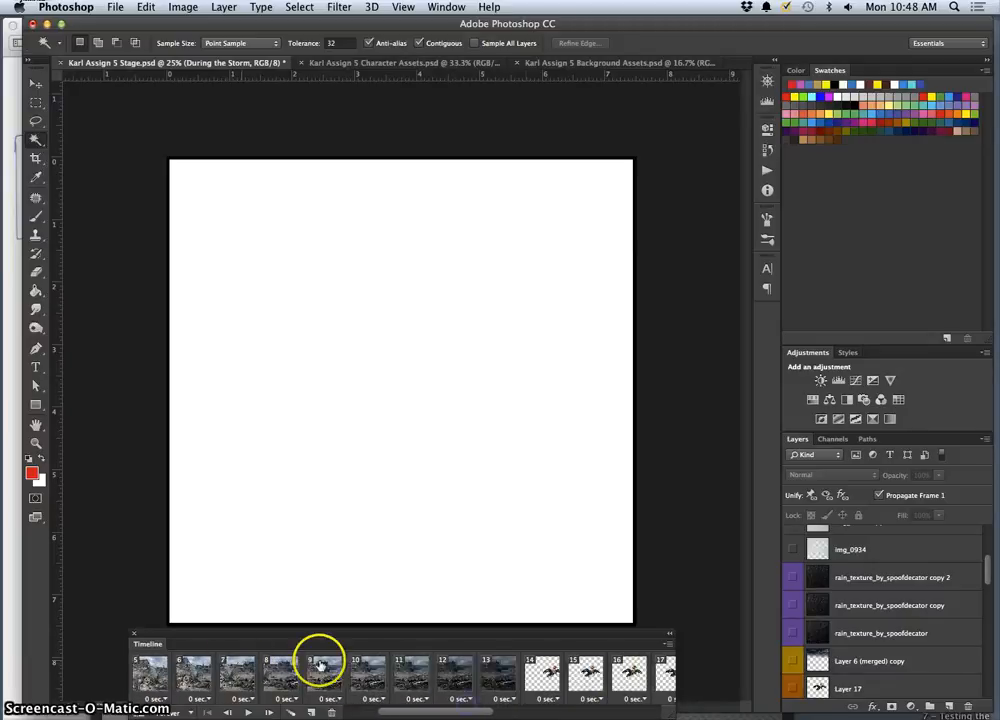
Review the storyboard sketches in Preview, return to Photoshop and display background frame 10 in the Timeline.
{"action": "left_click", "coordinate": [14, 378]}
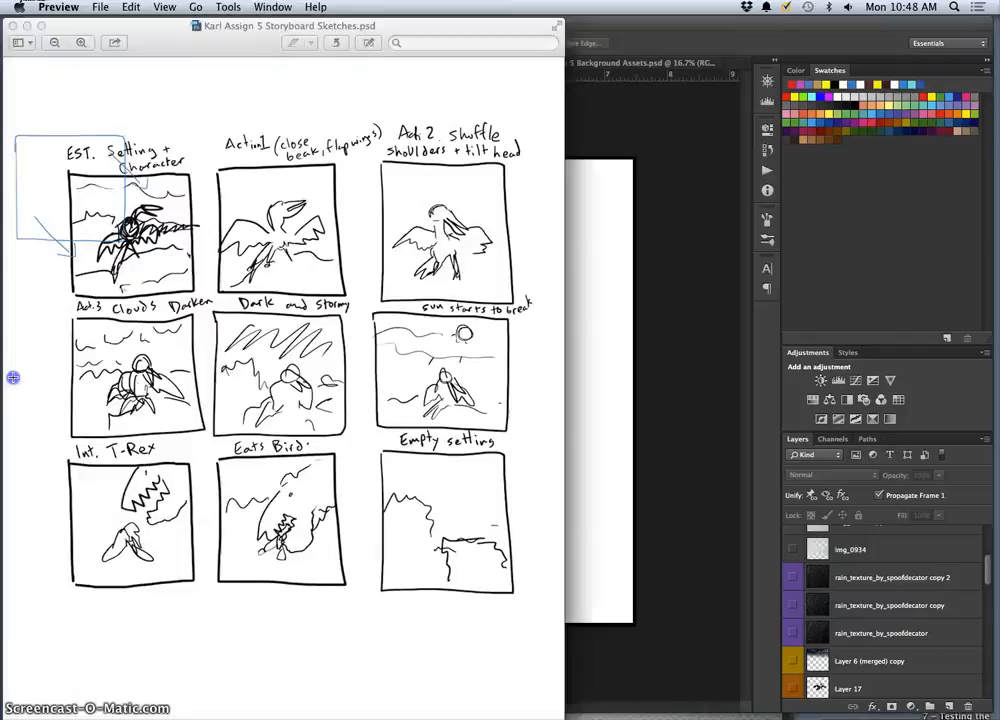
{"action": "left_click", "coordinate": [694, 417]}
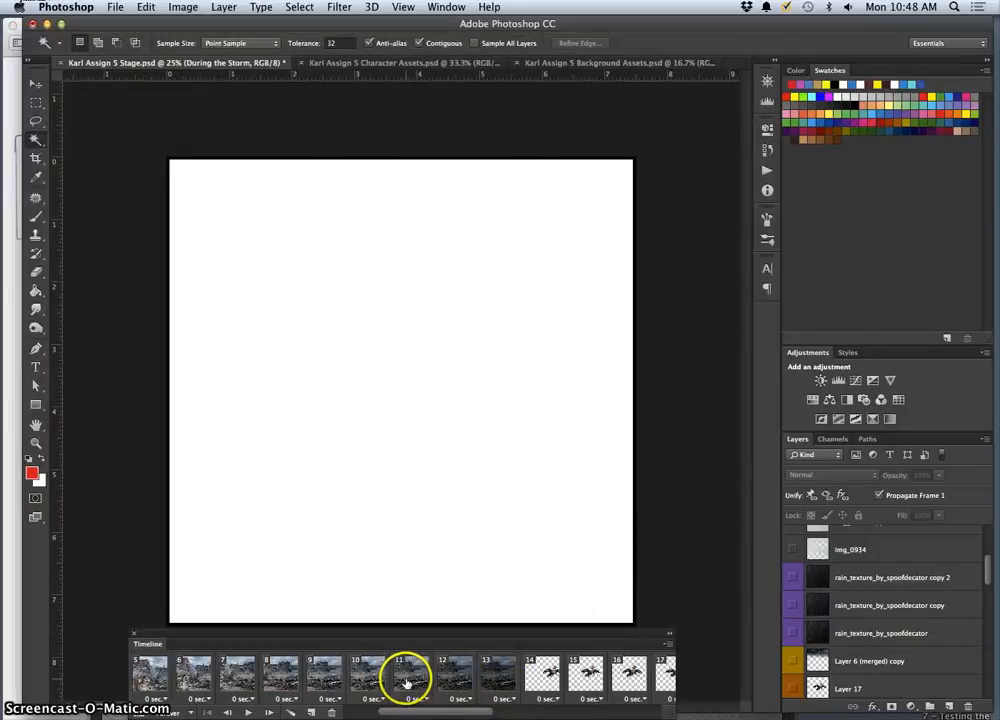
{"action": "left_click", "coordinate": [373, 677]}
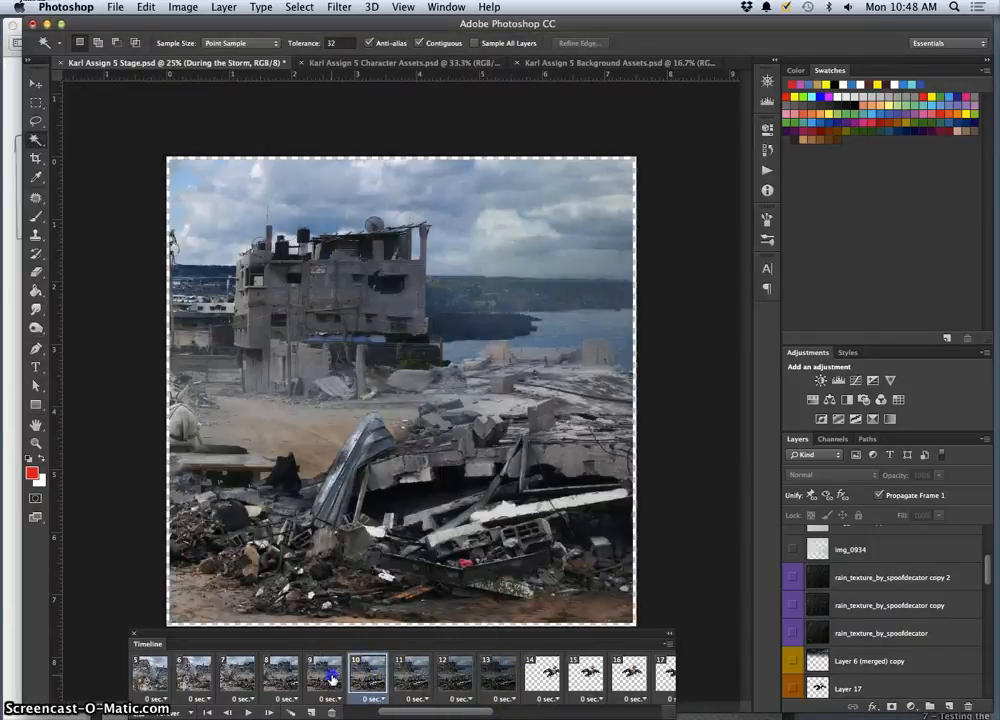
Delete the blank first Timeline frame and the eight background frames after it, keeping the last four background frames.
{"action": "left_click", "coordinate": [333, 677]}
{"action": "left_click", "coordinate": [366, 678]}
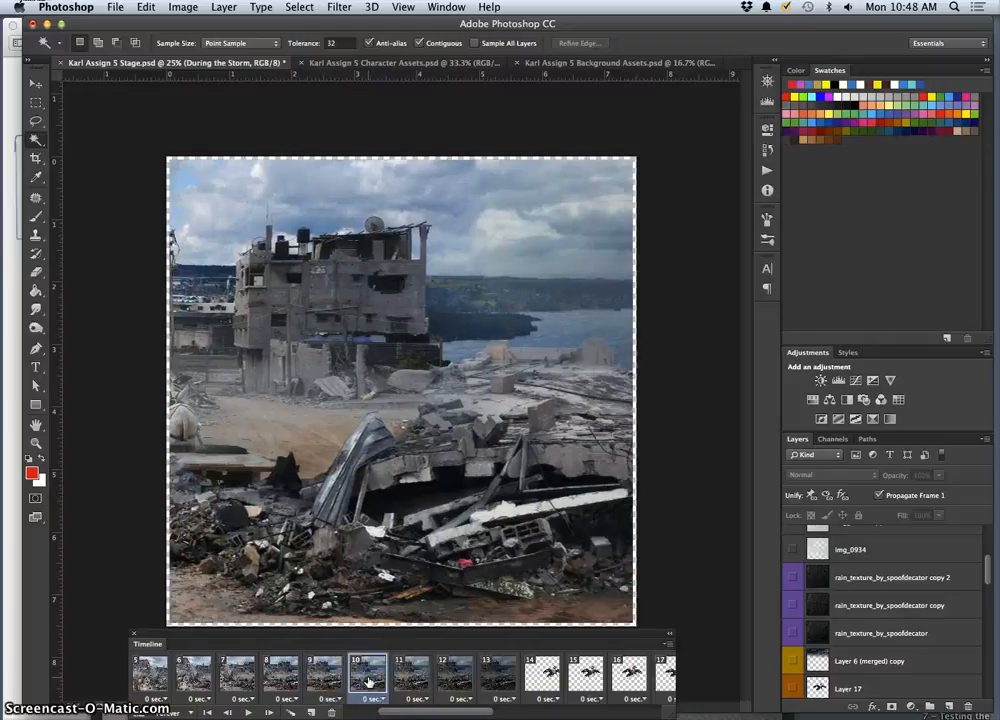
{"action": "left_click_drag", "start_coordinate": [383, 713], "coordinate": [343, 713]}
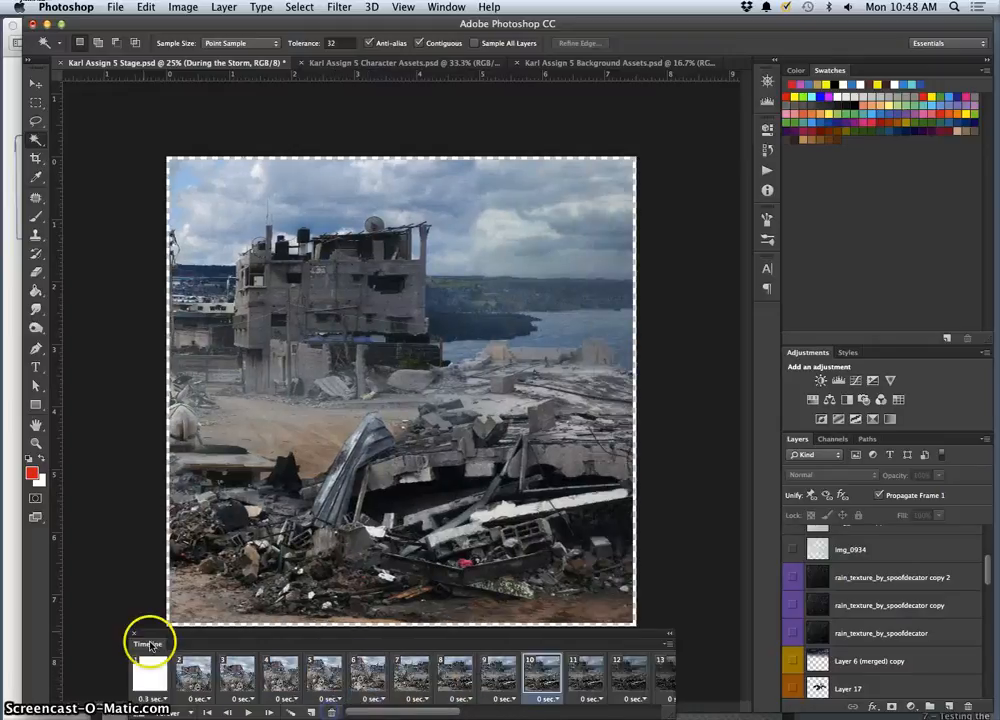
{"action": "left_click_drag", "start_coordinate": [150, 675], "coordinate": [332, 712]}
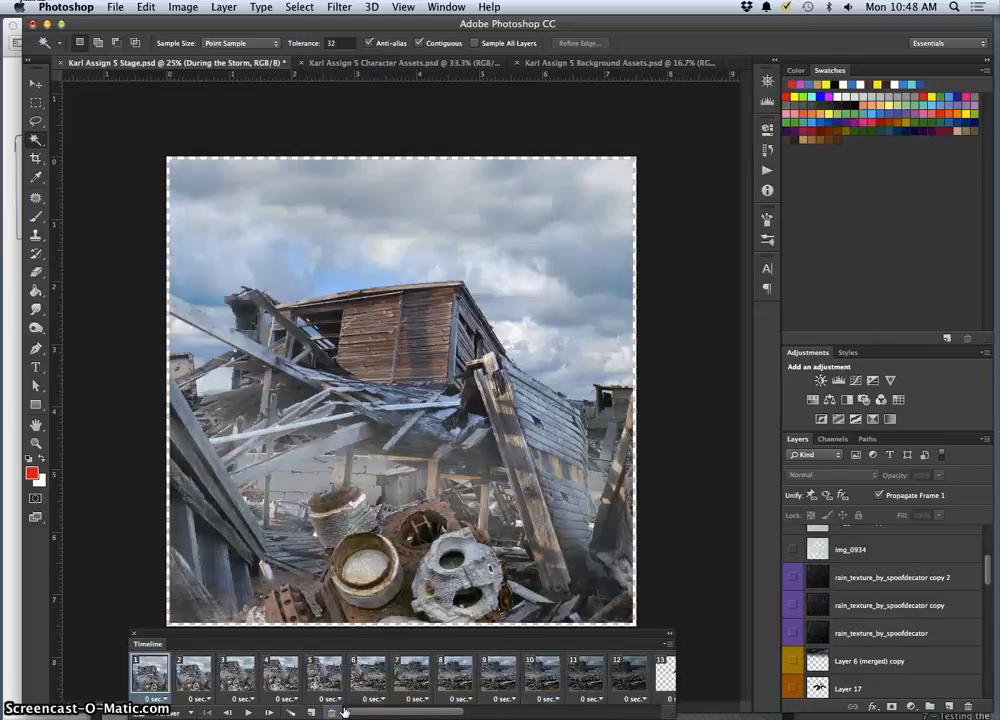
{"action": "left_click", "coordinate": [460, 680], "text": "shift"}
{"action": "left_click_drag", "start_coordinate": [434, 691], "coordinate": [333, 712]}
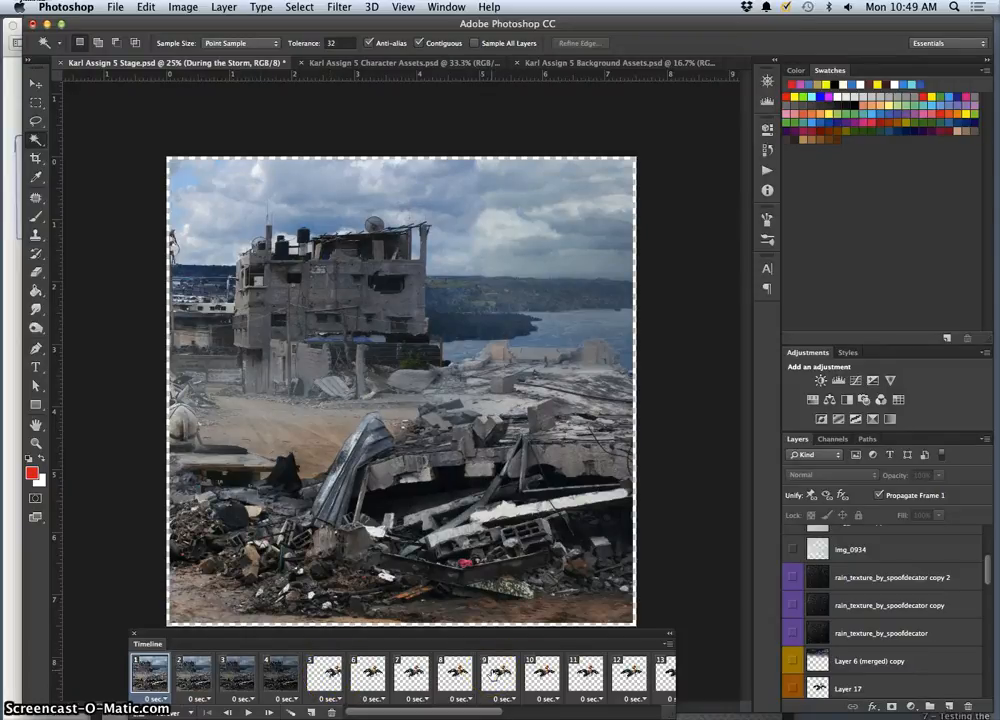
Compare the bird frames in the Timeline with their matching bird layers to identify which pose each frame shows.
{"action": "left_click", "coordinate": [498, 673]}
{"action": "scroll", "coordinate": [902, 595], "scroll_direction": "up", "scroll_amount": 5}
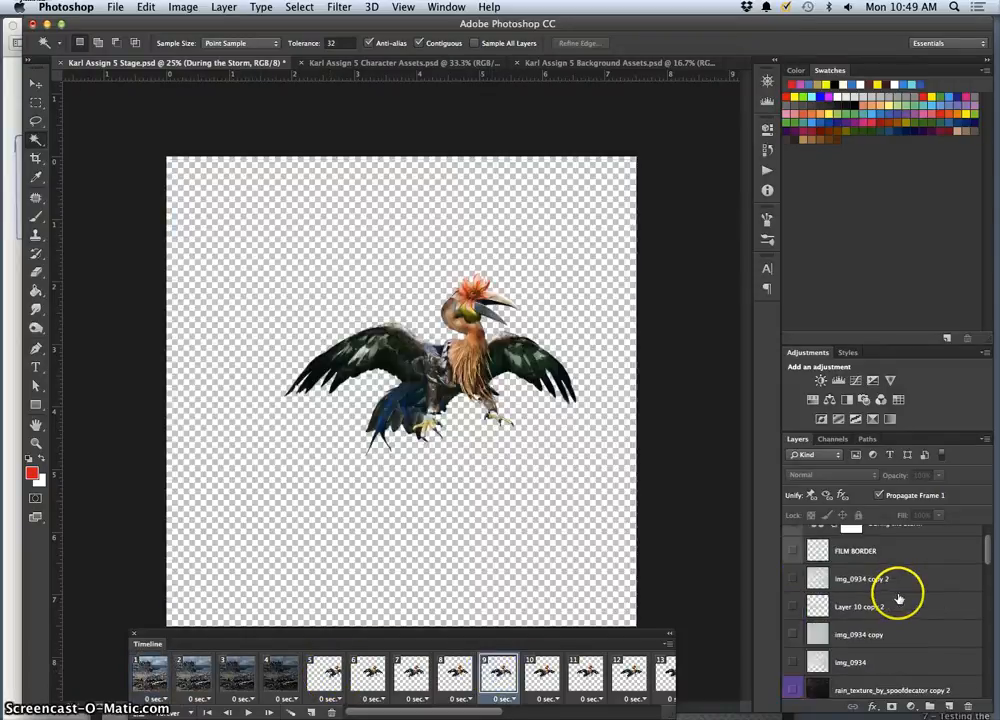
{"action": "scroll", "coordinate": [899, 598], "scroll_direction": "down", "scroll_amount": 10}
{"action": "scroll", "coordinate": [898, 598], "scroll_direction": "up", "scroll_amount": 5}
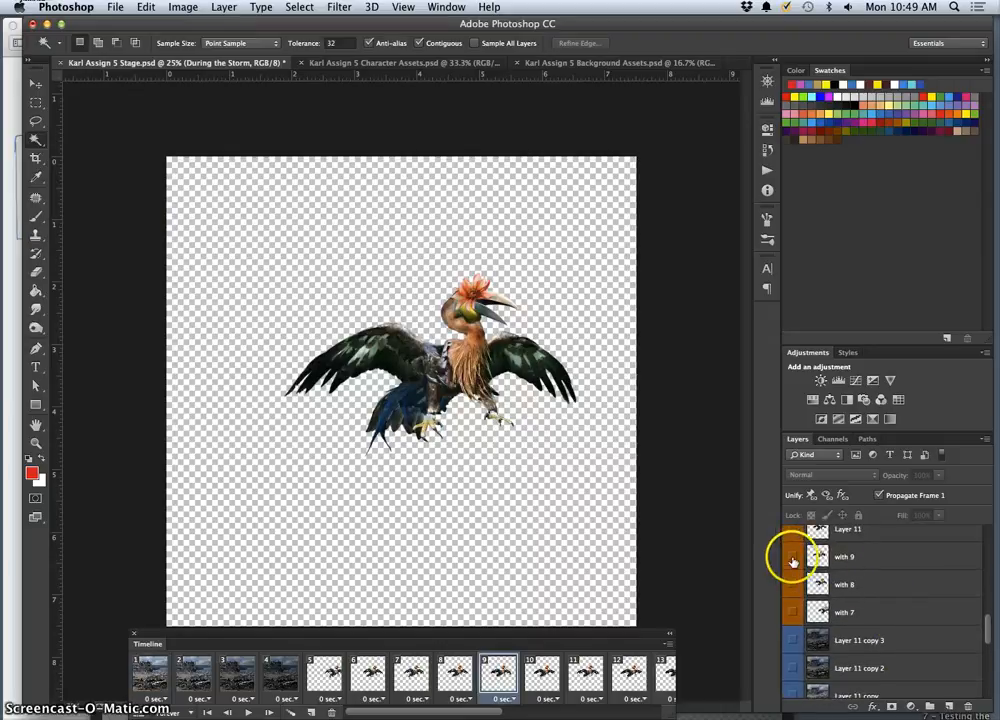
{"action": "left_click", "coordinate": [455, 676]}
{"action": "left_click", "coordinate": [412, 676]}
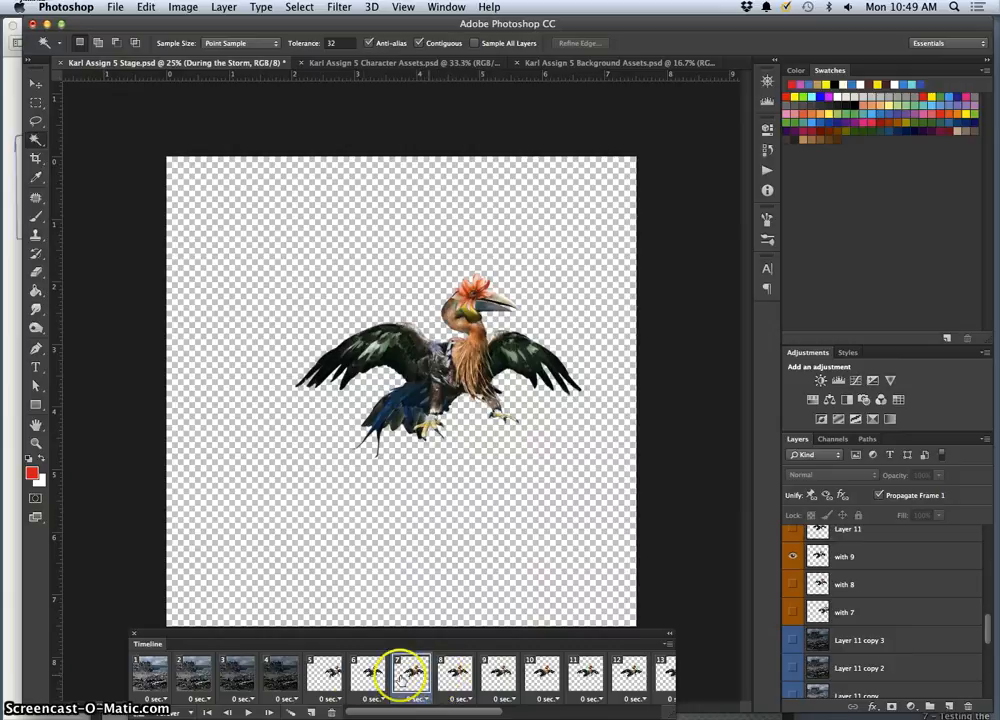
{"action": "left_click", "coordinate": [330, 677]}
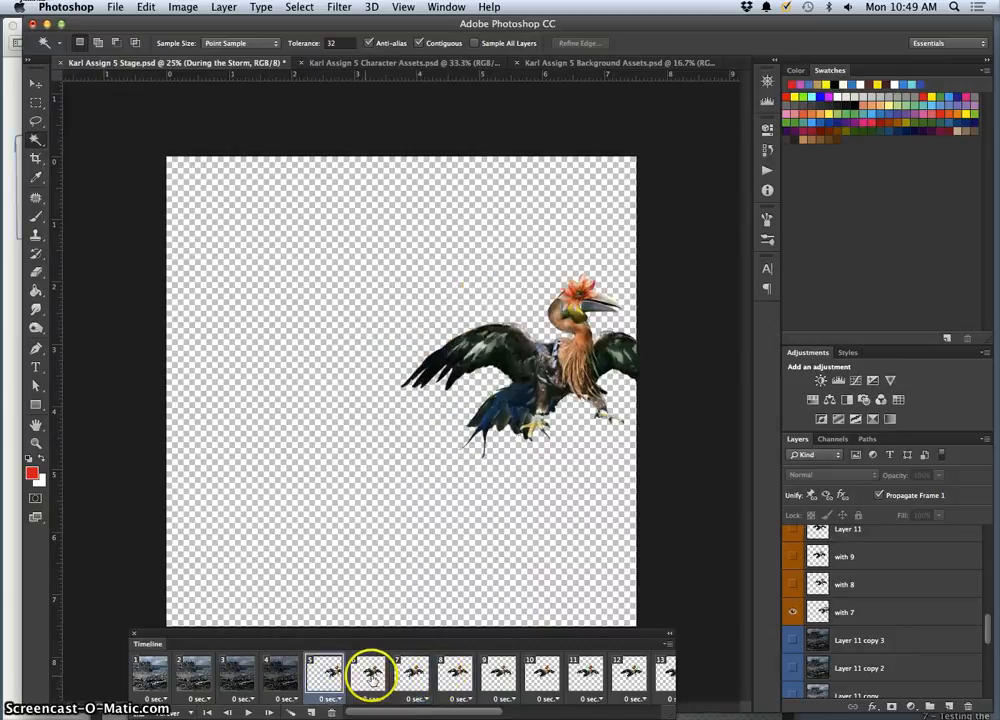
{"action": "left_click", "coordinate": [408, 675]}
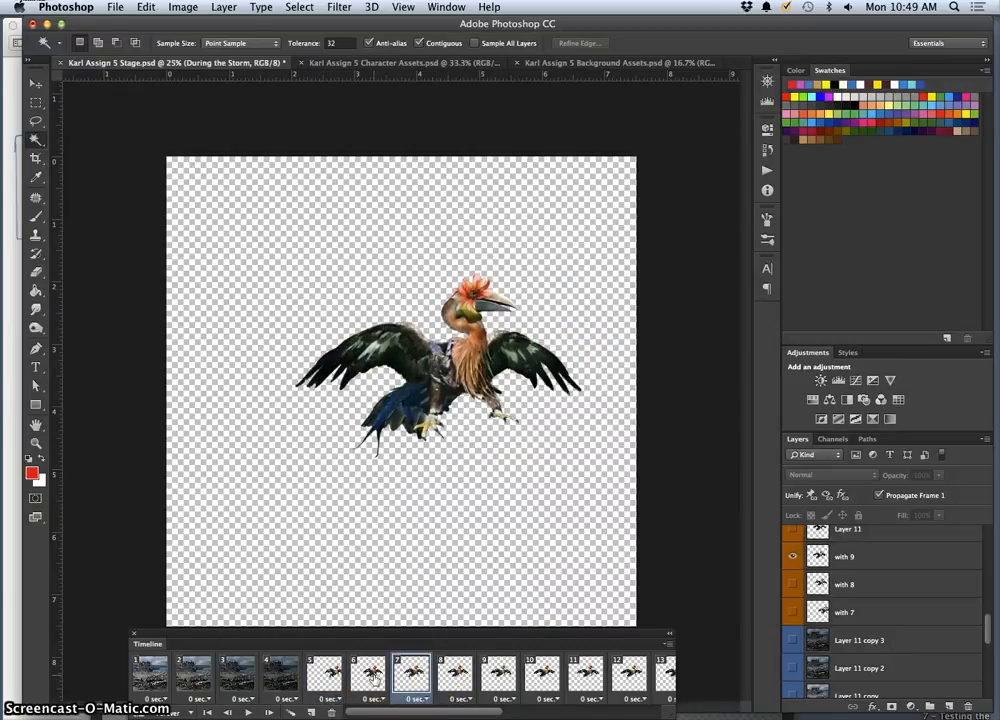
Delete the surplus bird frames before the storm cloud frame, keeping only the frame that shows the layer "with 9".
{"action": "left_click", "coordinate": [367, 675]}
{"action": "left_click_drag", "start_coordinate": [362, 680], "coordinate": [331, 712]}
{"action": "left_click", "coordinate": [367, 676]}
{"action": "left_click", "coordinate": [583, 664], "text": "shift"}
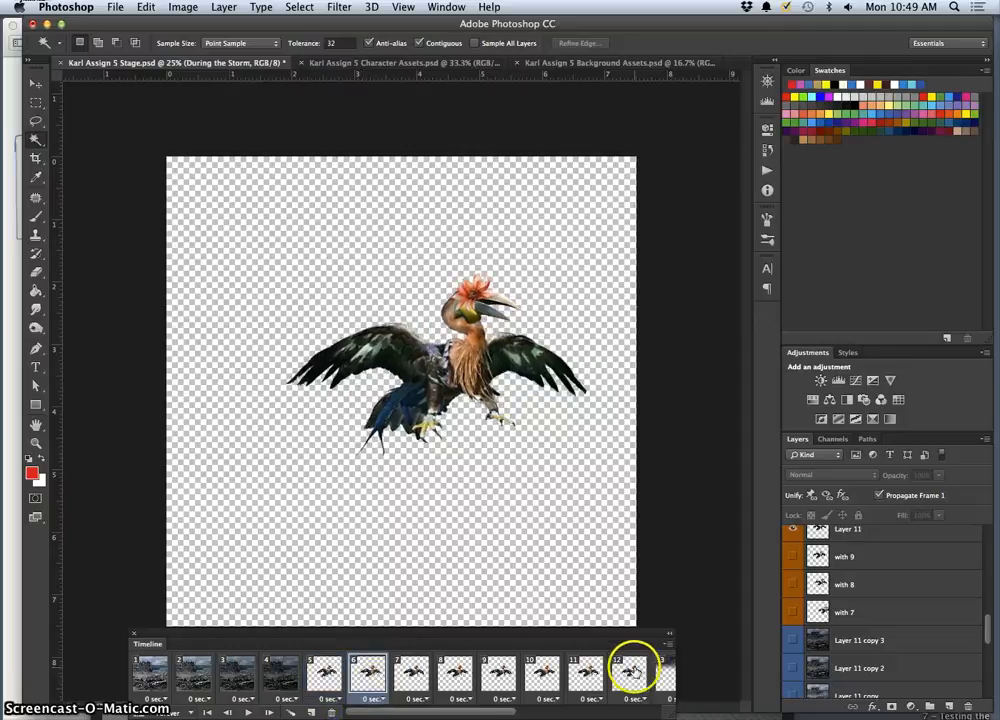
{"action": "left_click_drag", "start_coordinate": [368, 665], "coordinate": [332, 711]}
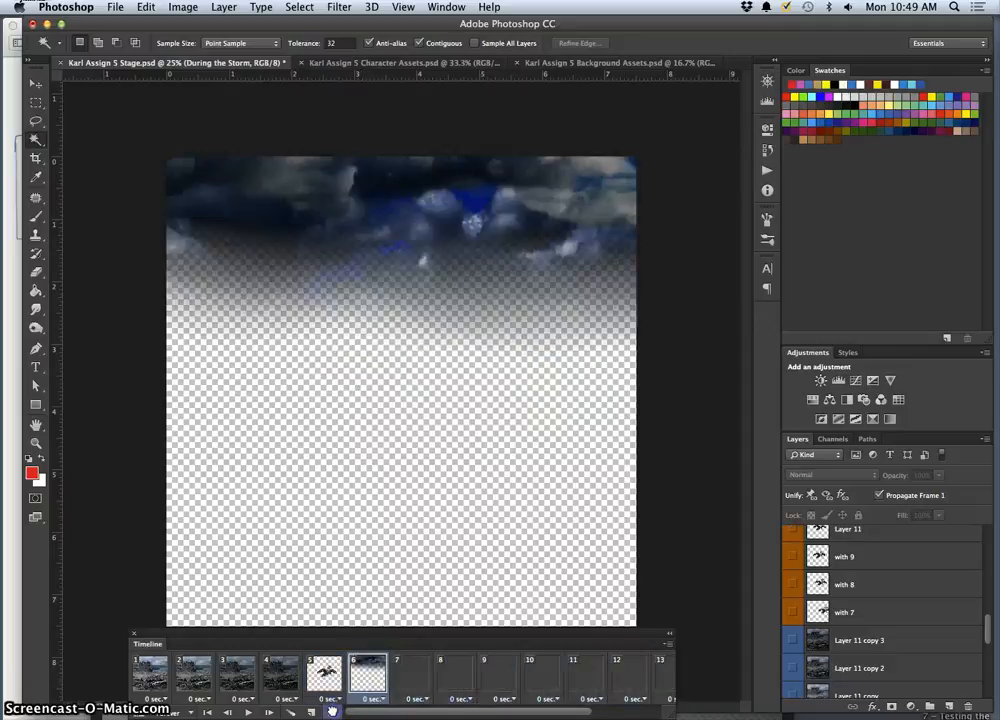
{"action": "left_click", "coordinate": [323, 678]}
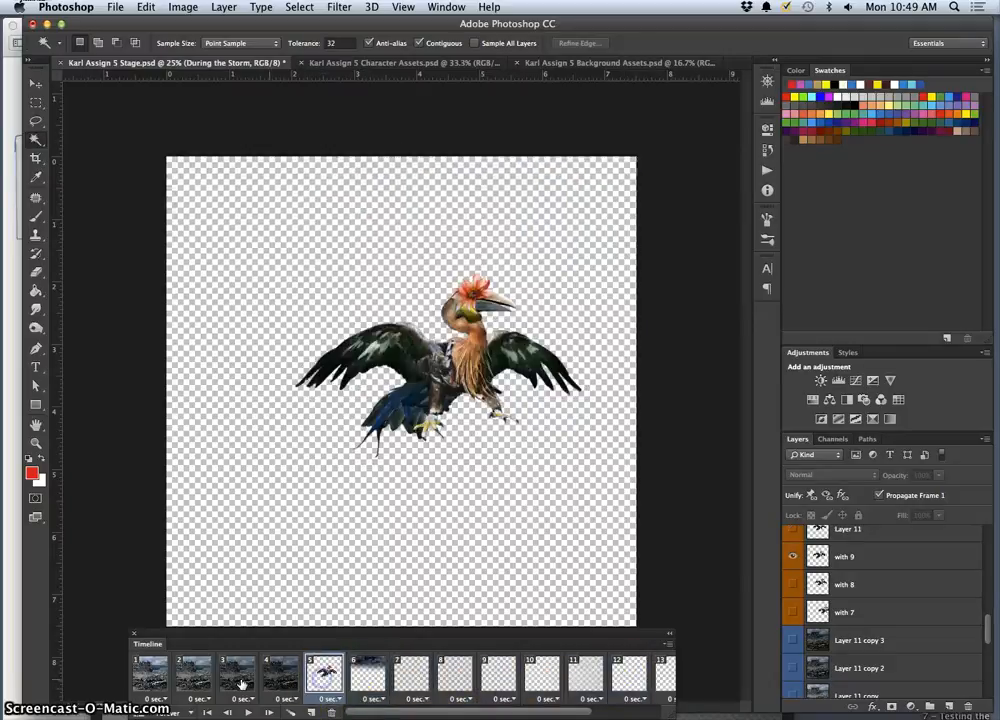
Show the bird layer "with 9" in frame 1 with propagation on and check it across frames 2 to 4.
{"action": "left_click", "coordinate": [158, 675]}
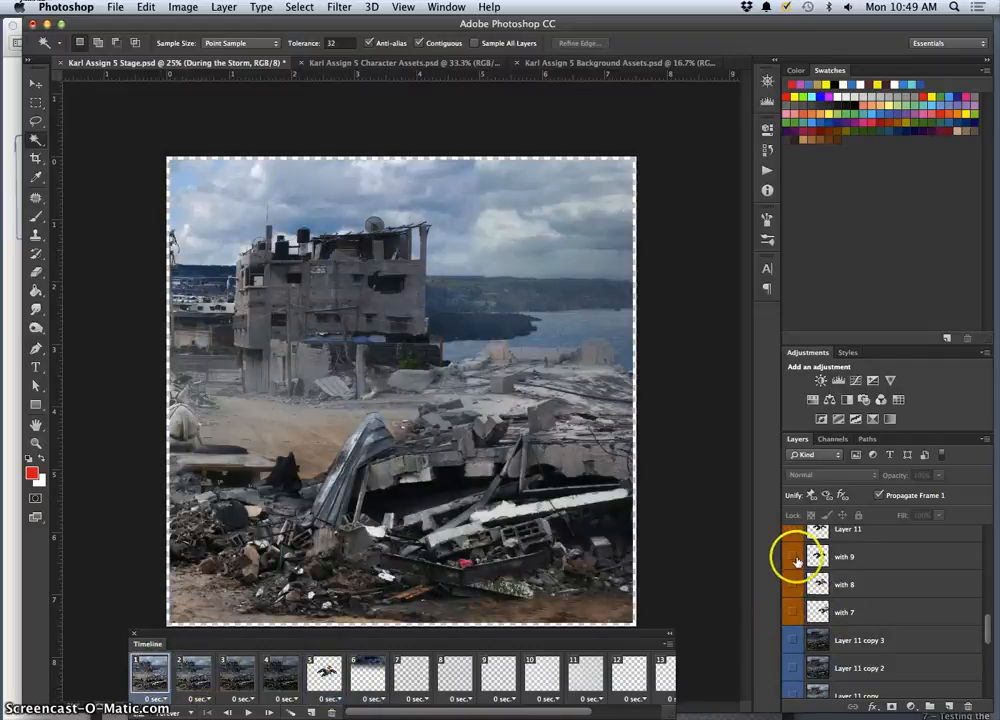
{"action": "left_click", "coordinate": [794, 558]}
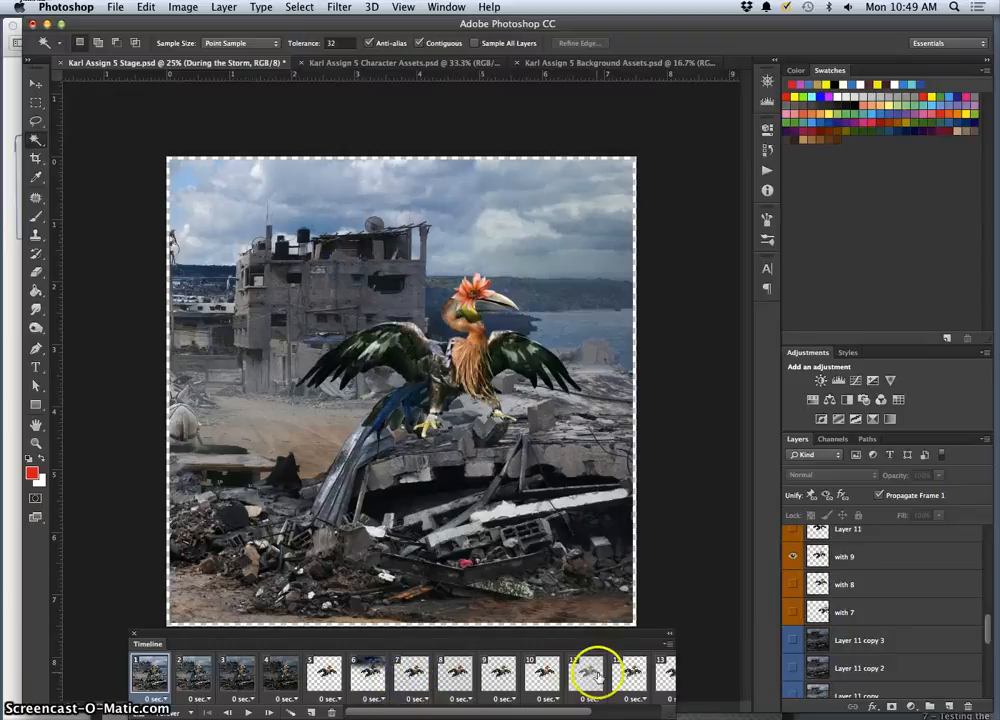
{"action": "scroll", "coordinate": [596, 677], "scroll_direction": "right", "scroll_amount": 3}
{"action": "scroll", "coordinate": [532, 672], "scroll_direction": "left", "scroll_amount": 3}
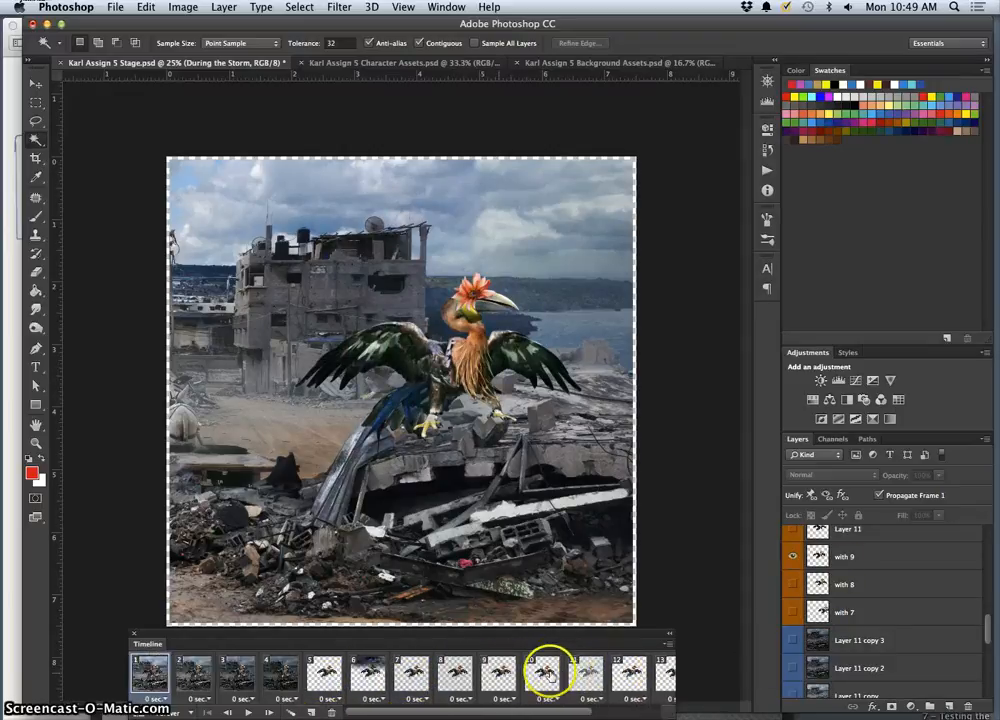
{"action": "left_click", "coordinate": [206, 670]}
{"action": "left_click", "coordinate": [235, 674]}
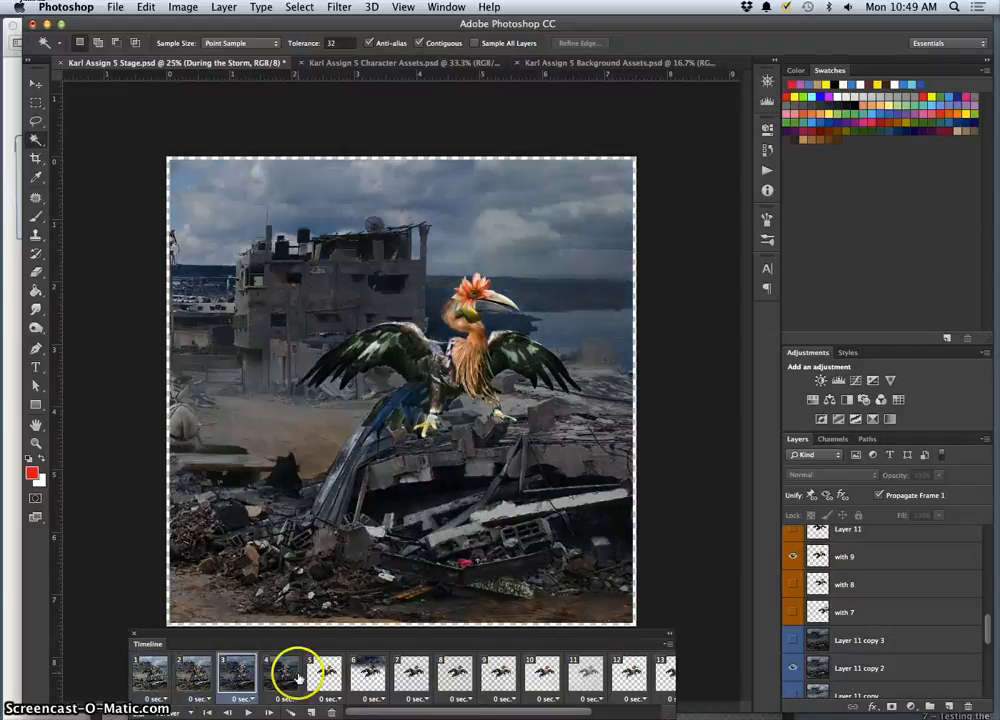
{"action": "left_click", "coordinate": [282, 676]}
In frame 5, show the background Layer 11 copy 3 and briefly test the clouds of Layer 6 (merged) copy.
{"action": "left_click", "coordinate": [323, 678]}
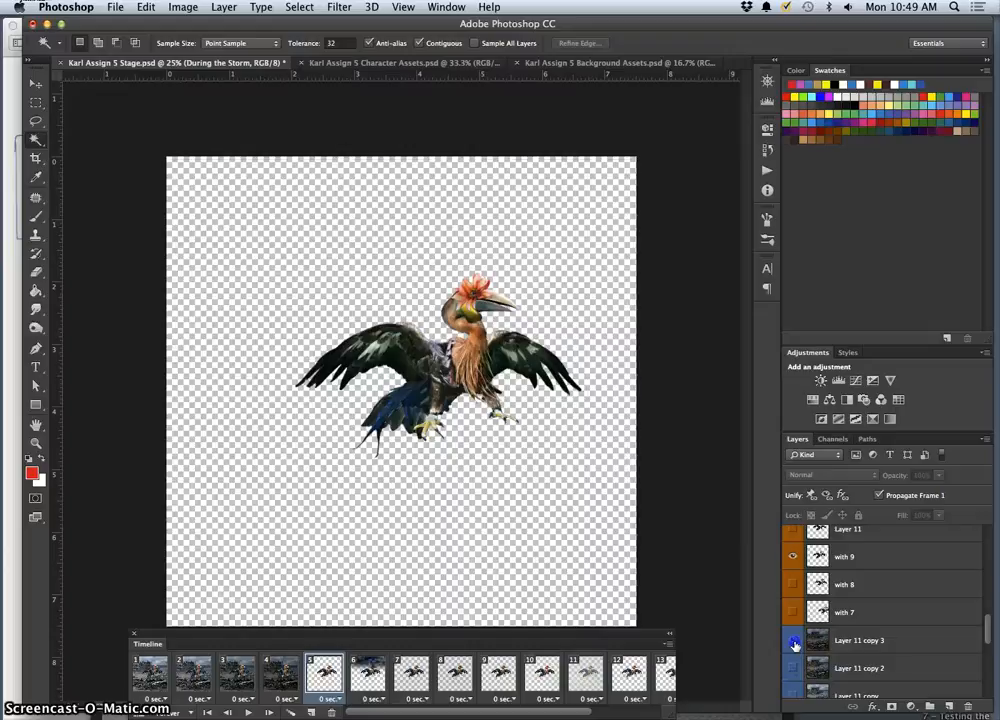
{"action": "left_click", "coordinate": [795, 645]}
{"action": "scroll", "coordinate": [866, 630], "scroll_direction": "up", "scroll_amount": 3}
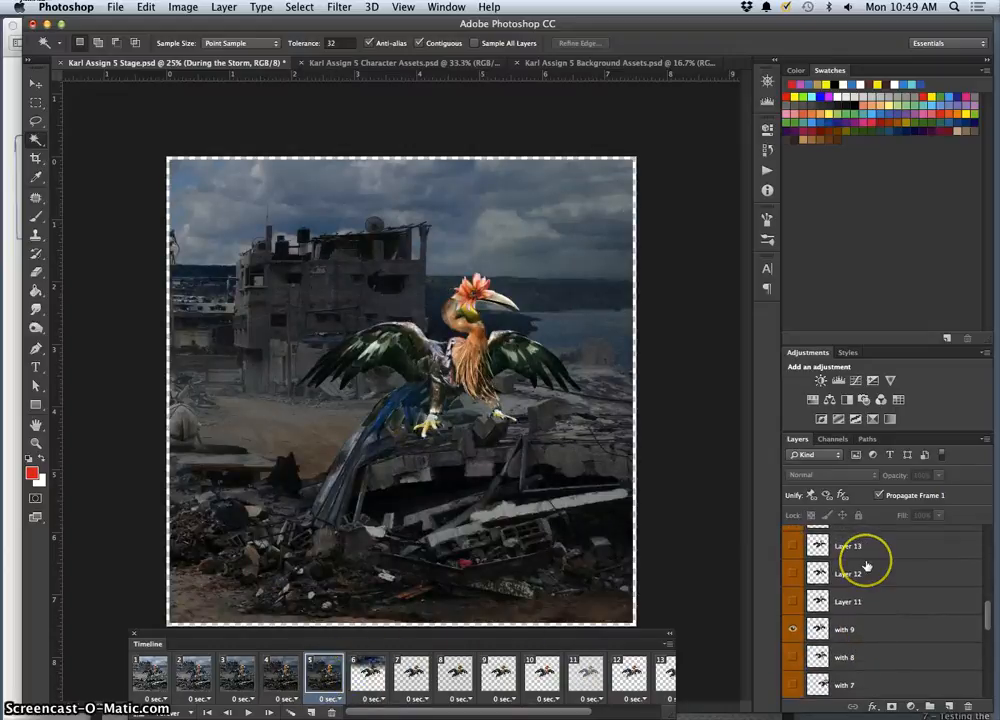
{"action": "scroll", "coordinate": [866, 566], "scroll_direction": "up", "scroll_amount": 5}
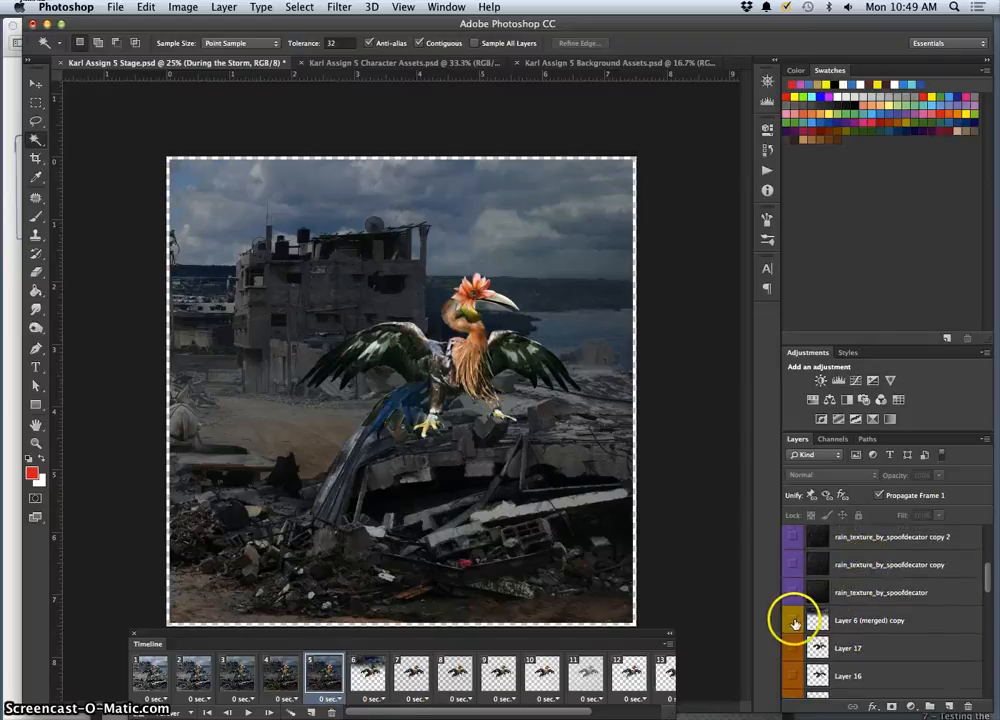
{"action": "left_click", "coordinate": [794, 621]}
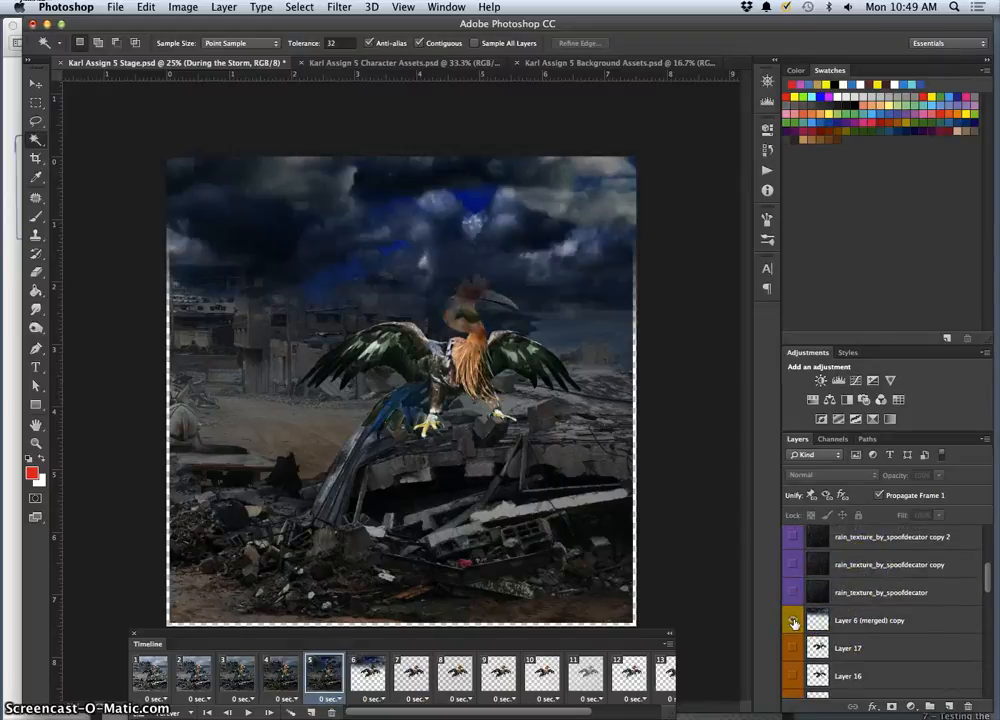
{"action": "left_click", "coordinate": [794, 621]}
{"action": "scroll", "coordinate": [857, 585], "scroll_direction": "up", "scroll_amount": 2}
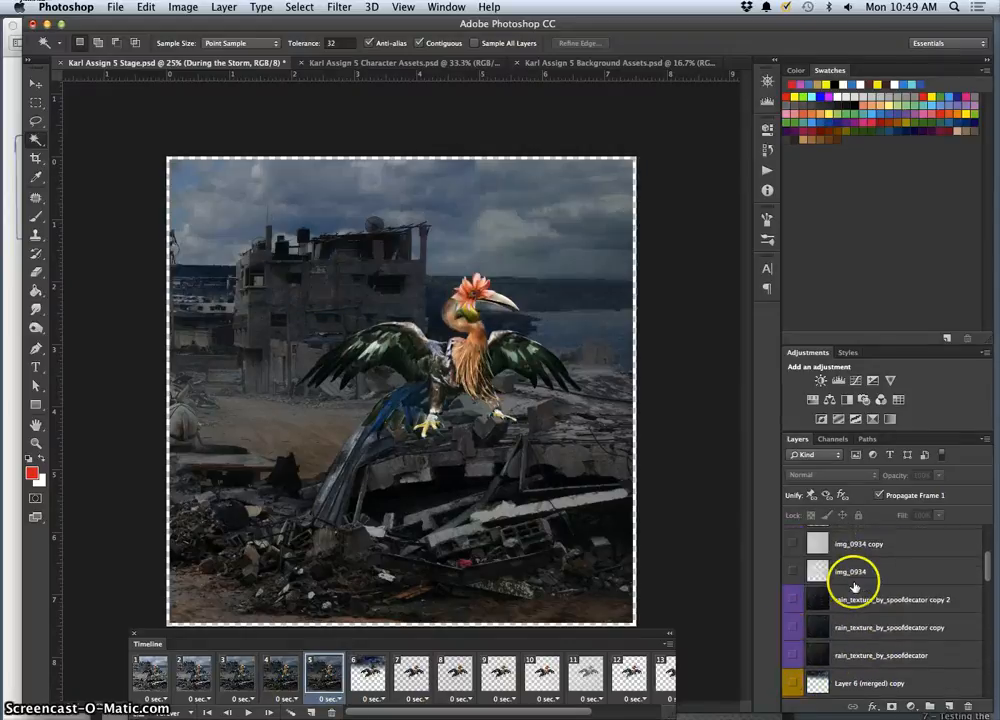
Show img_0934 in frame 5 and toggle it and img_0934 copy to check their effects, leaving only img_0934 visible.
{"action": "left_click", "coordinate": [796, 571]}
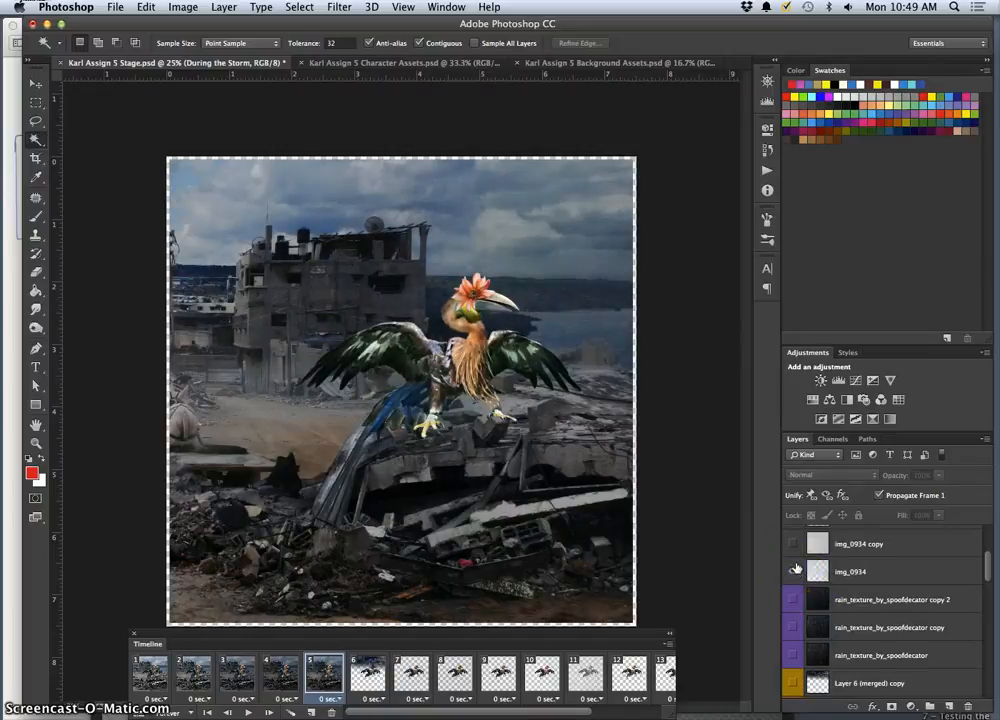
{"action": "left_click", "coordinate": [794, 545]}
{"action": "left_click", "coordinate": [794, 545]}
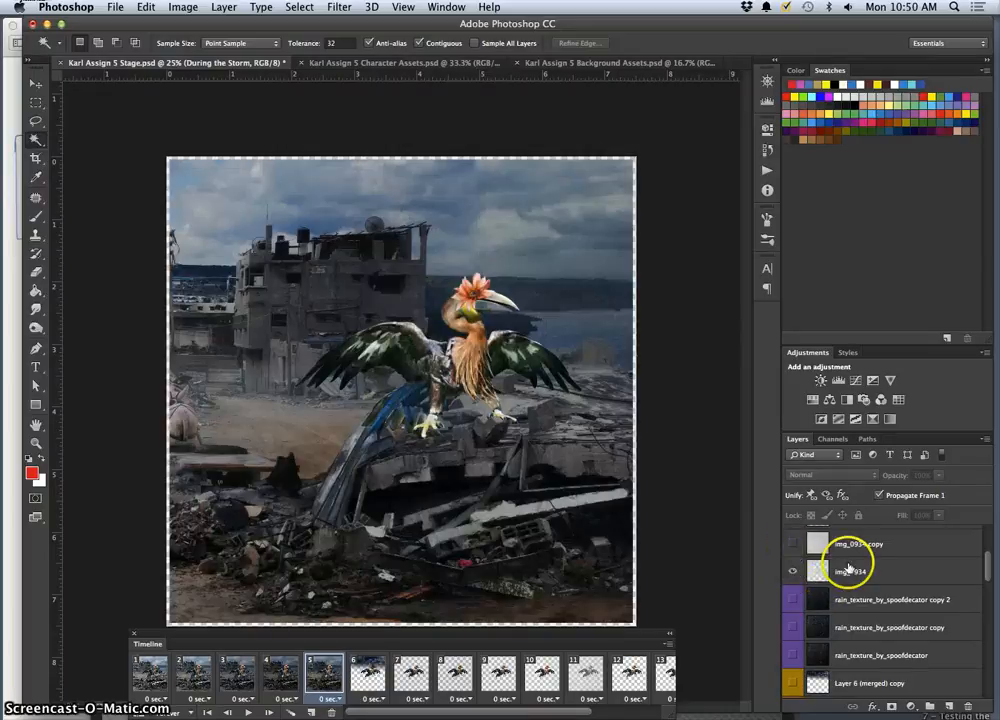
{"action": "scroll", "coordinate": [846, 565], "scroll_direction": "up", "scroll_amount": 3}
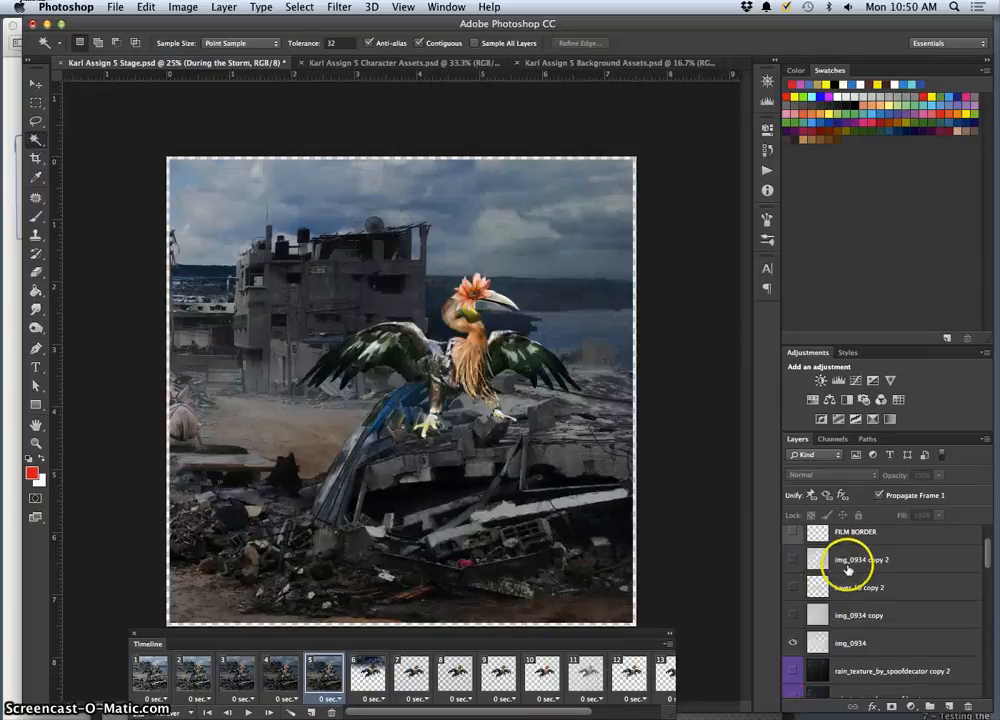
{"action": "left_click", "coordinate": [794, 644]}
{"action": "left_click", "coordinate": [794, 644]}
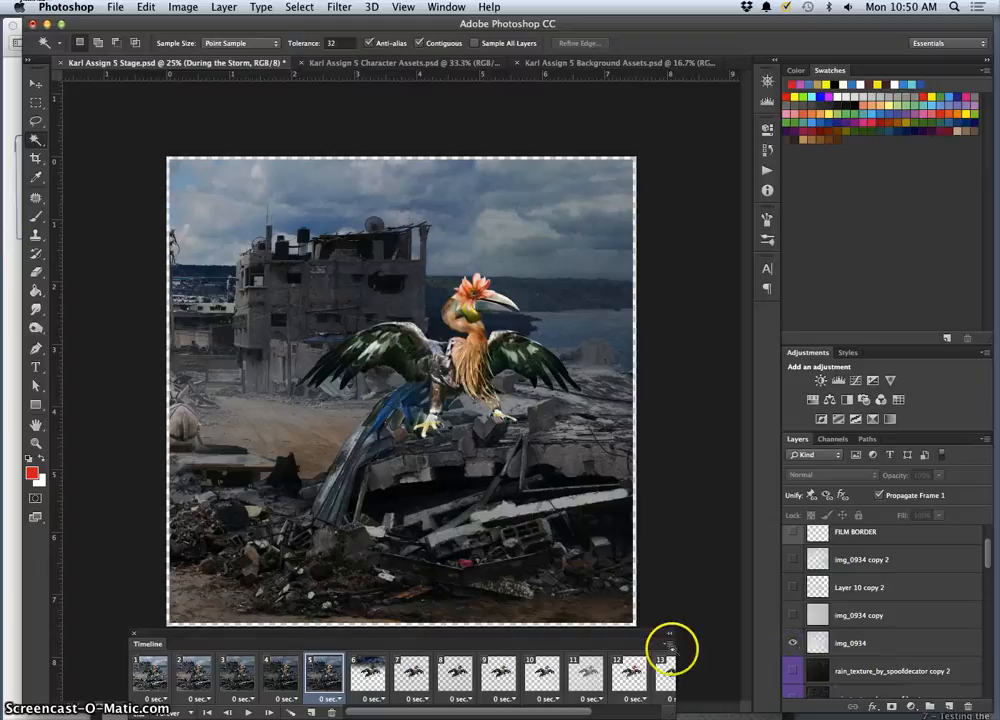
Compare frames 3 to 5 in the Timeline and show the img_0934 layer in frame 4.
{"action": "left_click", "coordinate": [280, 676]}
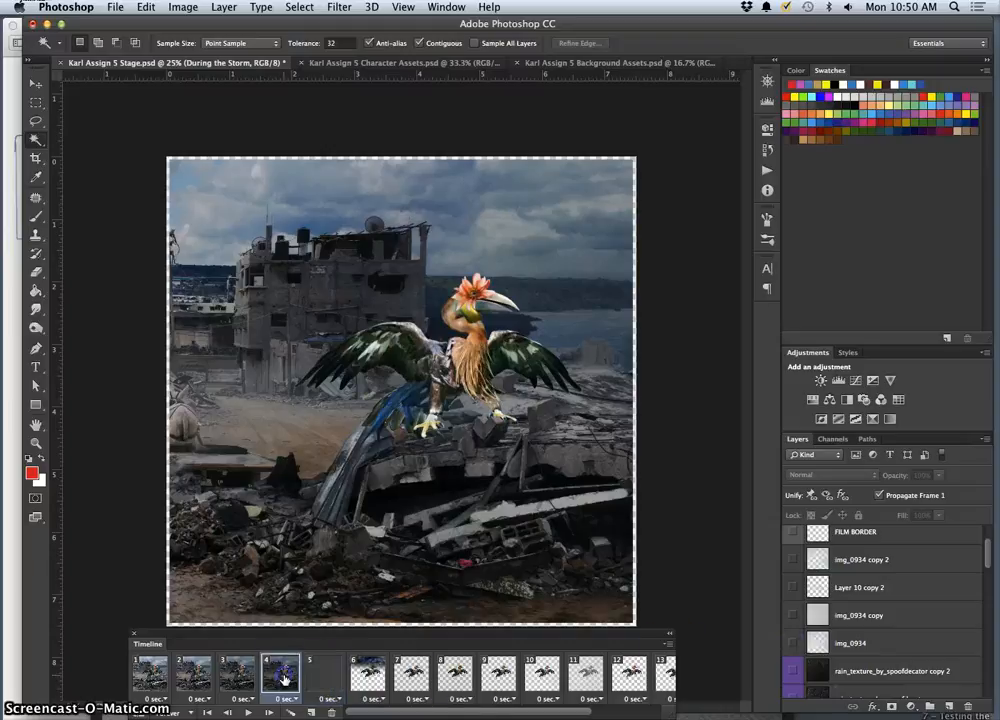
{"action": "left_click", "coordinate": [320, 678]}
{"action": "left_click", "coordinate": [241, 680]}
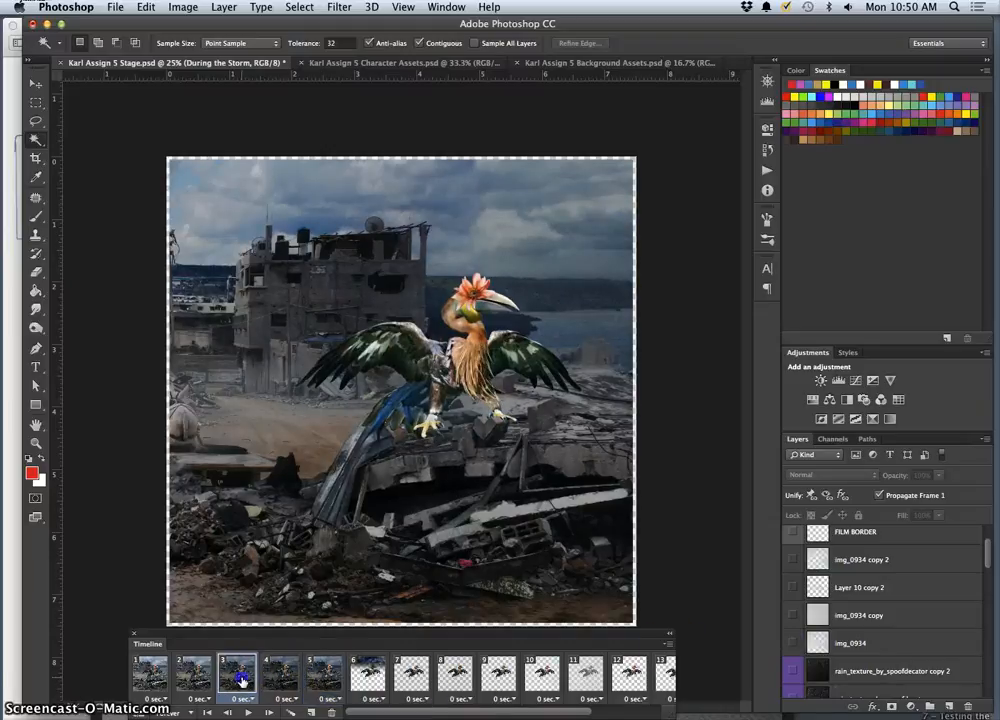
{"action": "left_click", "coordinate": [279, 680]}
{"action": "left_click", "coordinate": [314, 678]}
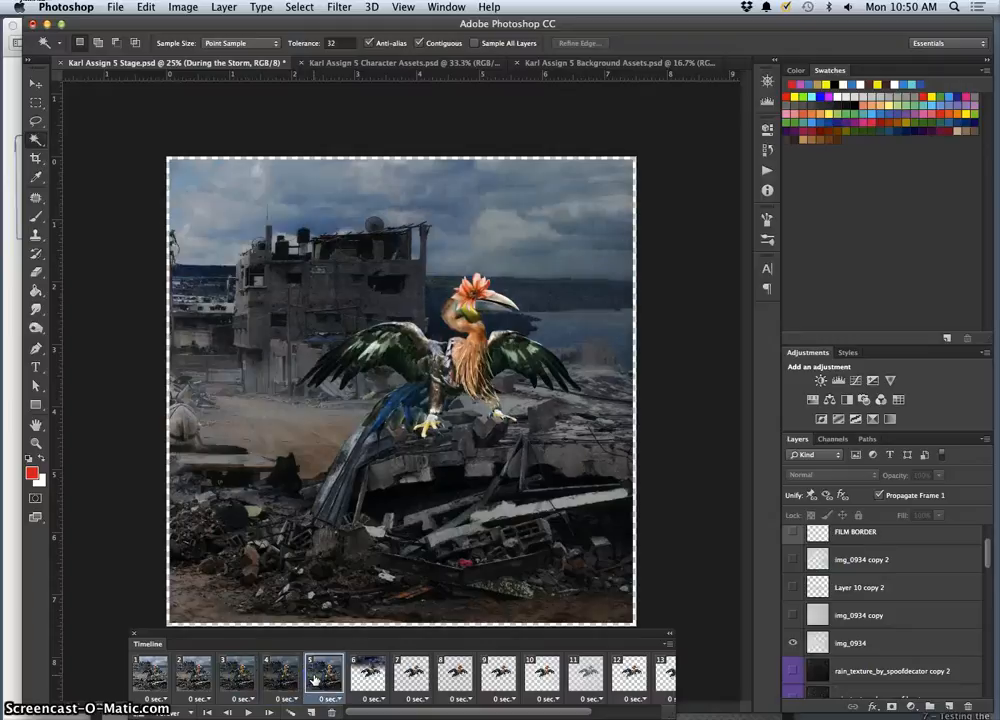
{"action": "left_click", "coordinate": [293, 680]}
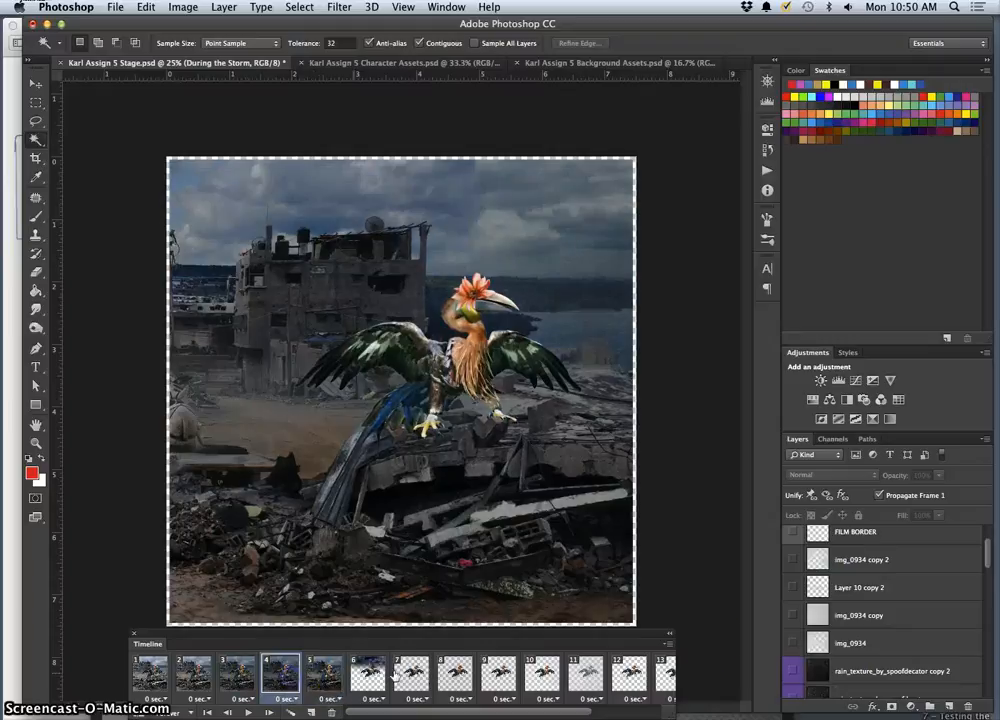
{"action": "left_click", "coordinate": [793, 645]}
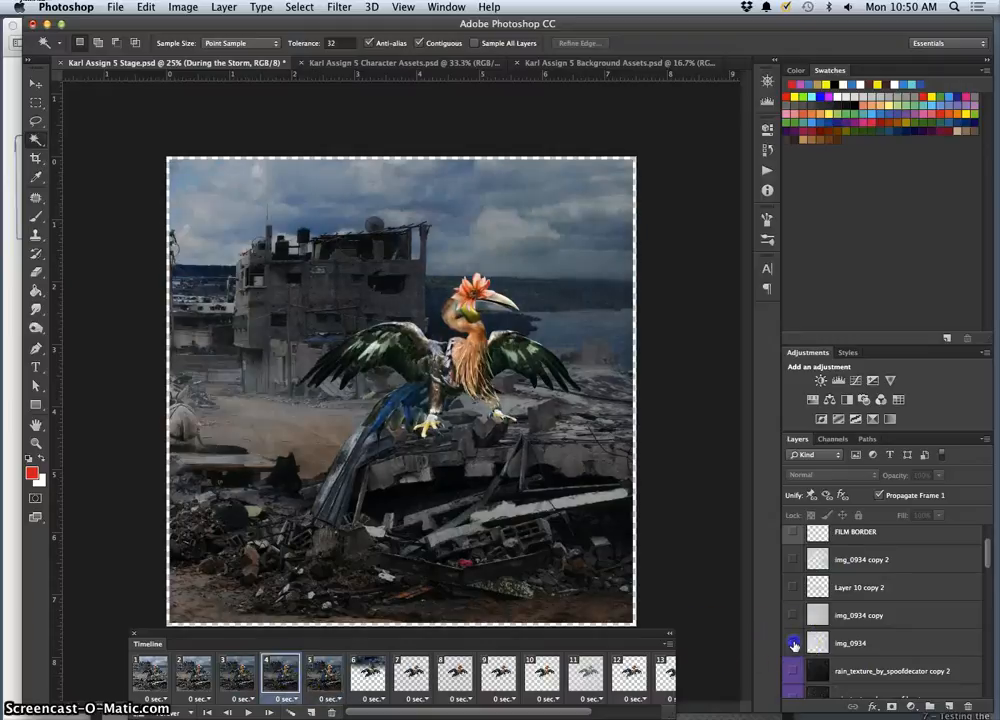
Show img_0934 copy in frame 5, set its opacity to 12%, and compare the result with frame 4.
{"action": "left_click", "coordinate": [323, 677]}
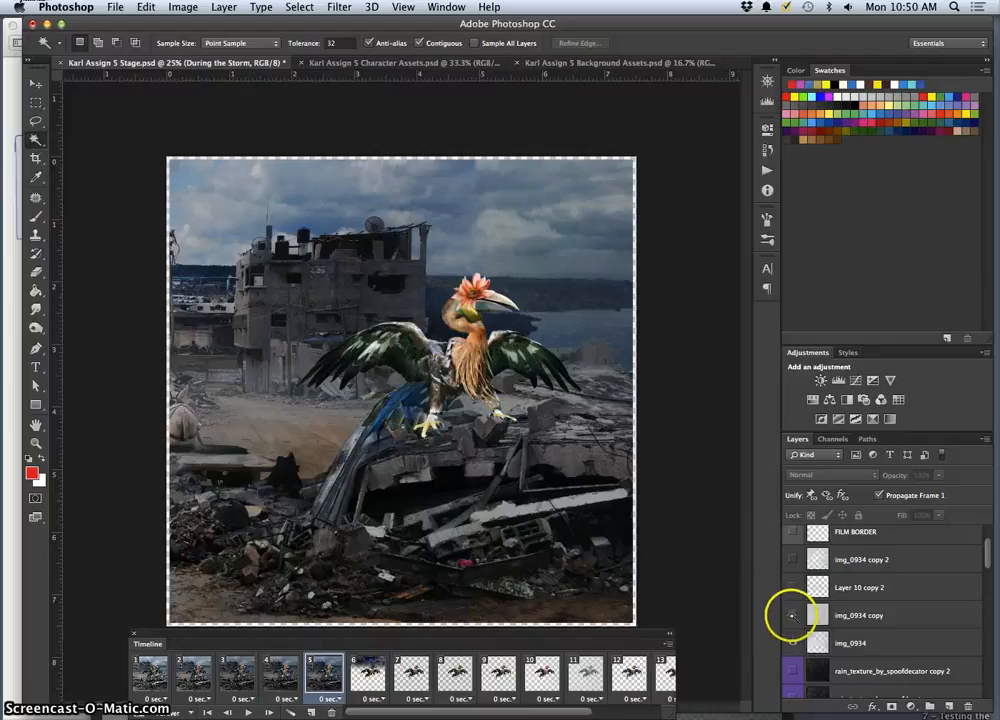
{"action": "left_click", "coordinate": [793, 617]}
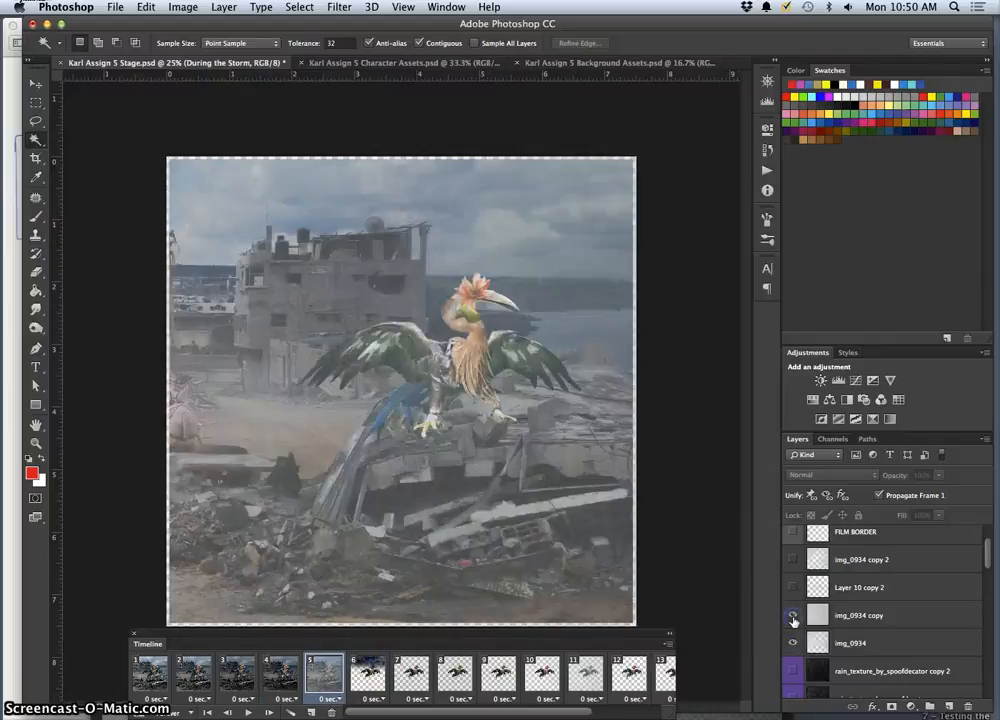
{"action": "left_click", "coordinate": [861, 618]}
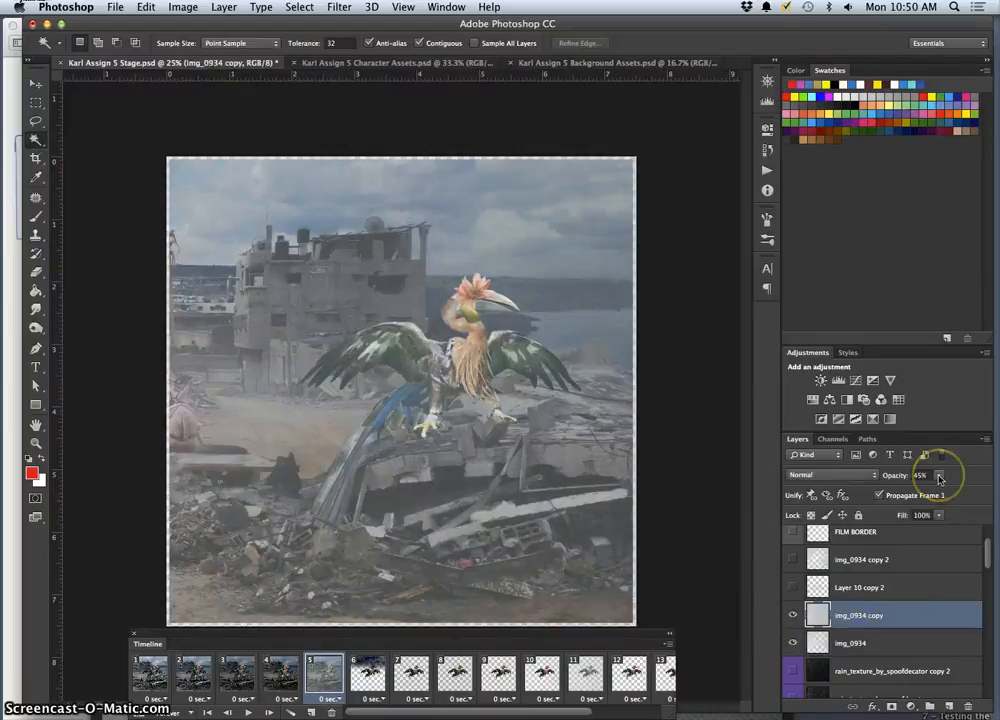
{"action": "left_click", "coordinate": [939, 478]}
{"action": "left_click_drag", "start_coordinate": [917, 490], "coordinate": [918, 492]}
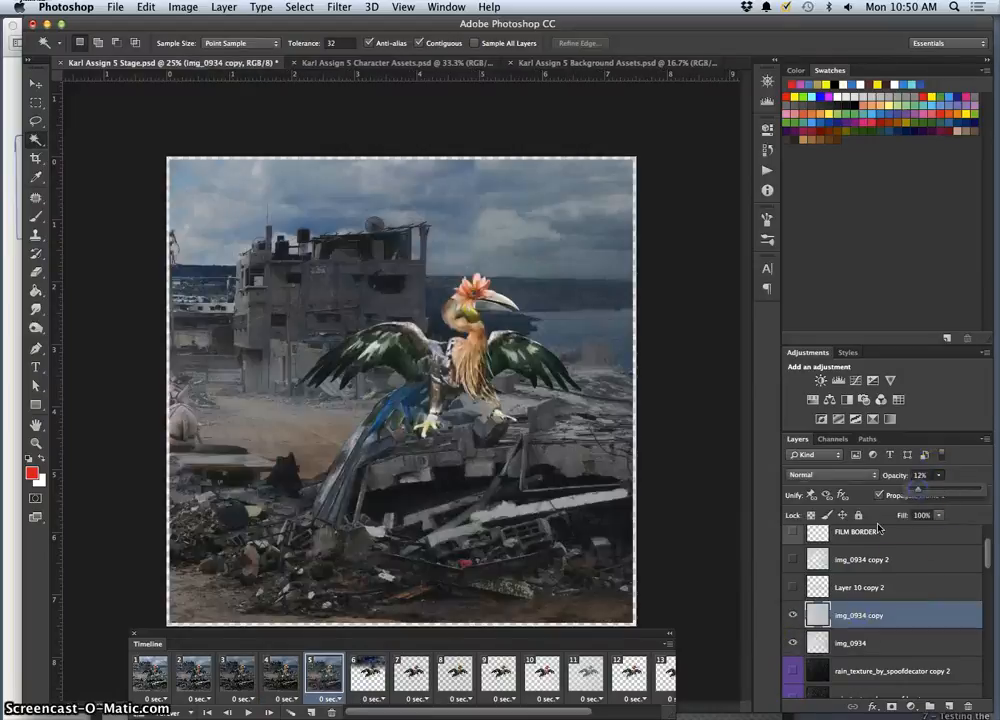
{"action": "left_click", "coordinate": [289, 667]}
{"action": "left_click", "coordinate": [313, 680]}
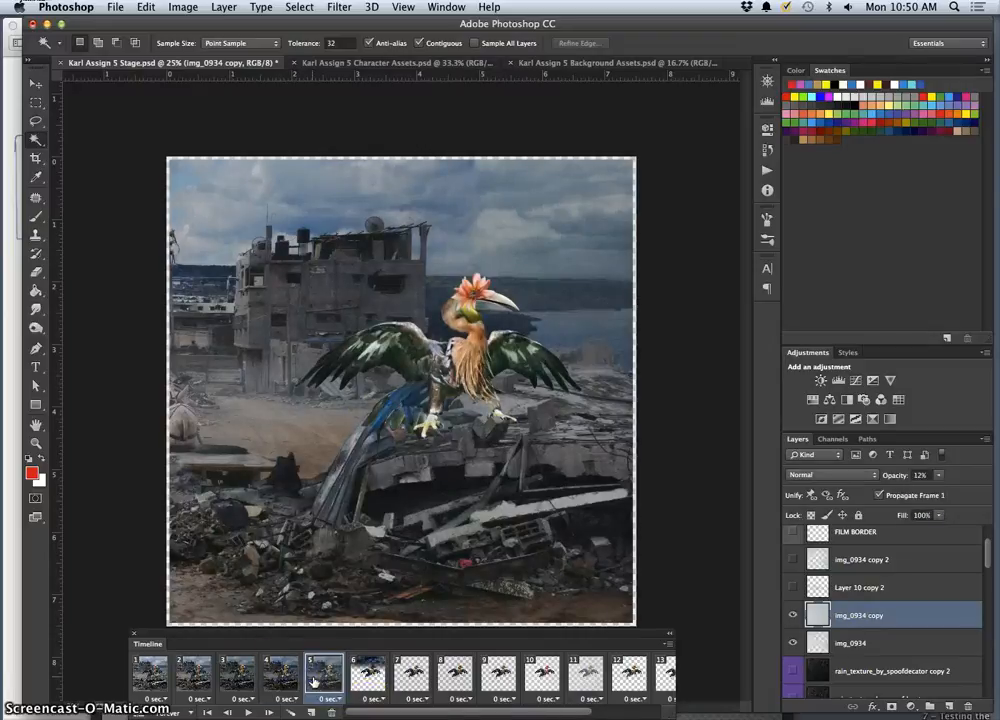
In frame 6, show the img_0934 and img_0934 copy layers over the bird and storm clouds.
{"action": "left_click", "coordinate": [366, 676]}
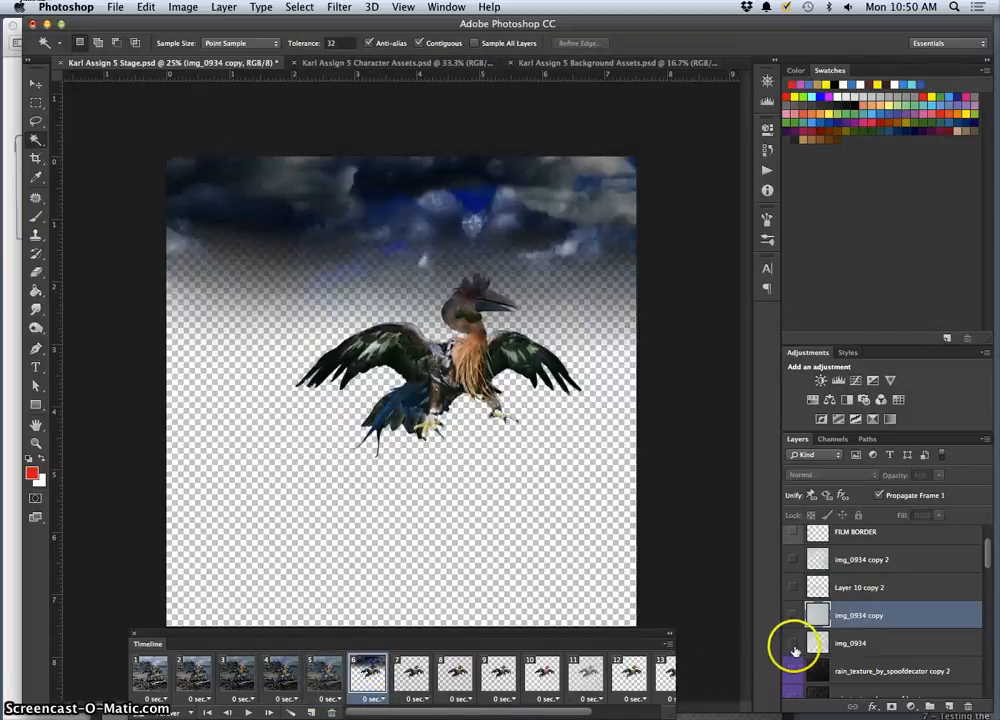
{"action": "left_click", "coordinate": [793, 617]}
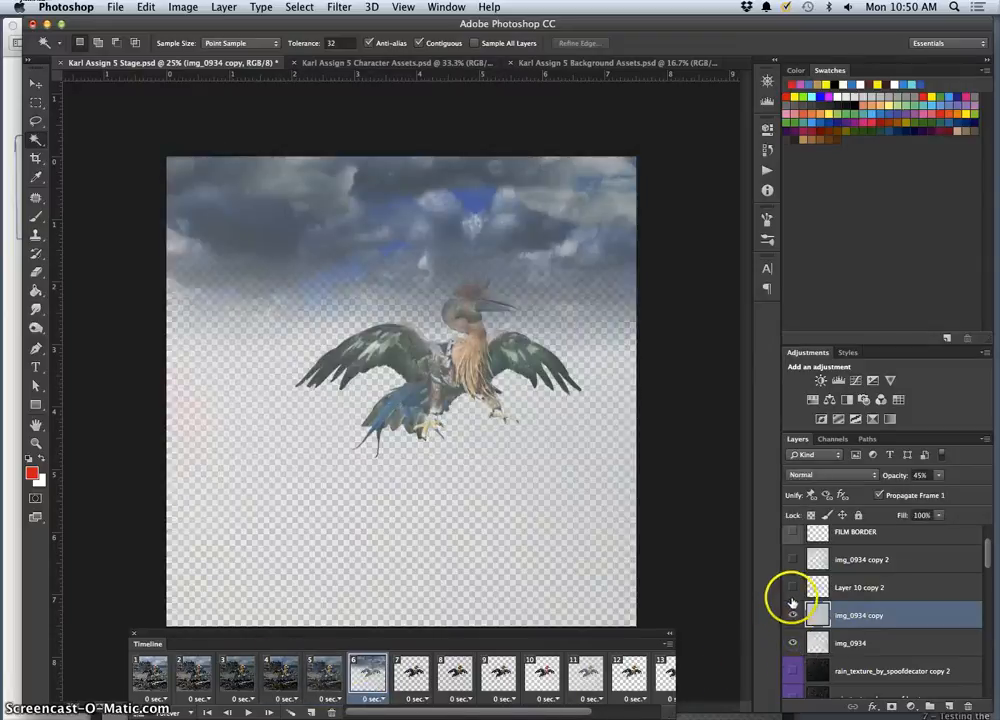
{"action": "scroll", "coordinate": [806, 655], "scroll_direction": "down", "scroll_amount": 1}
{"action": "scroll", "coordinate": [800, 600], "scroll_direction": "down", "scroll_amount": 3}
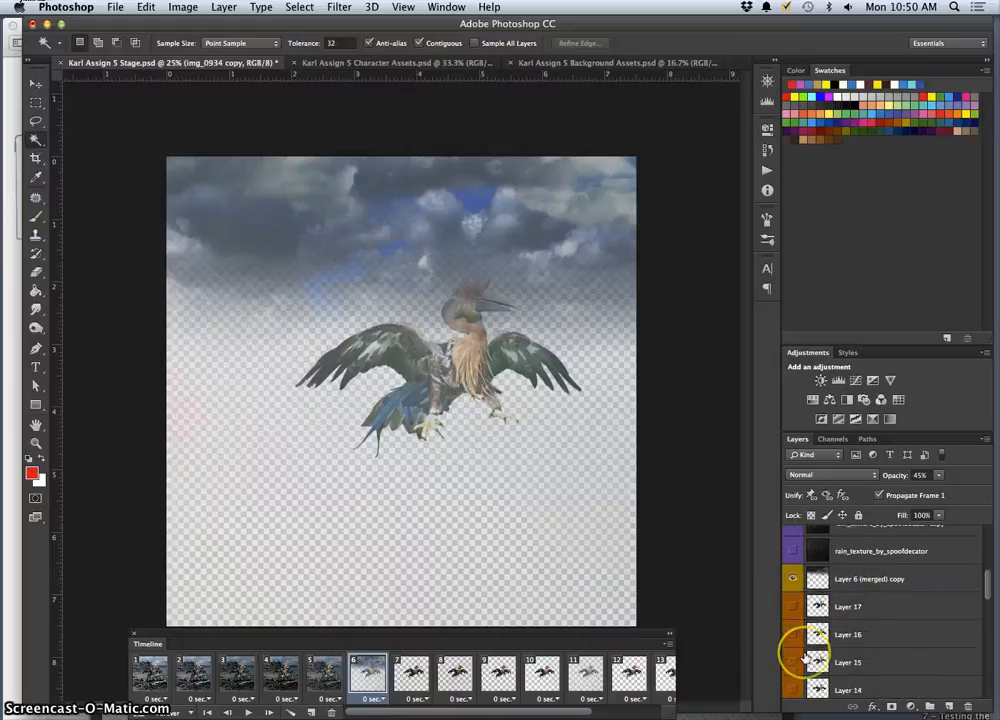
{"action": "scroll", "coordinate": [575, 672], "scroll_direction": "right", "scroll_amount": 3}
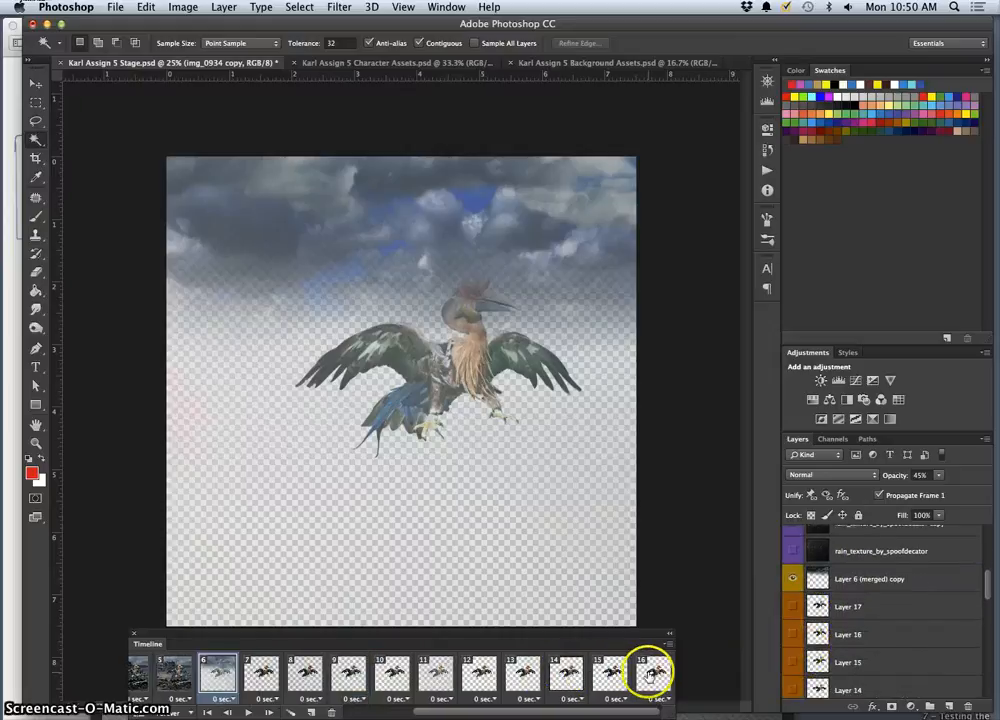